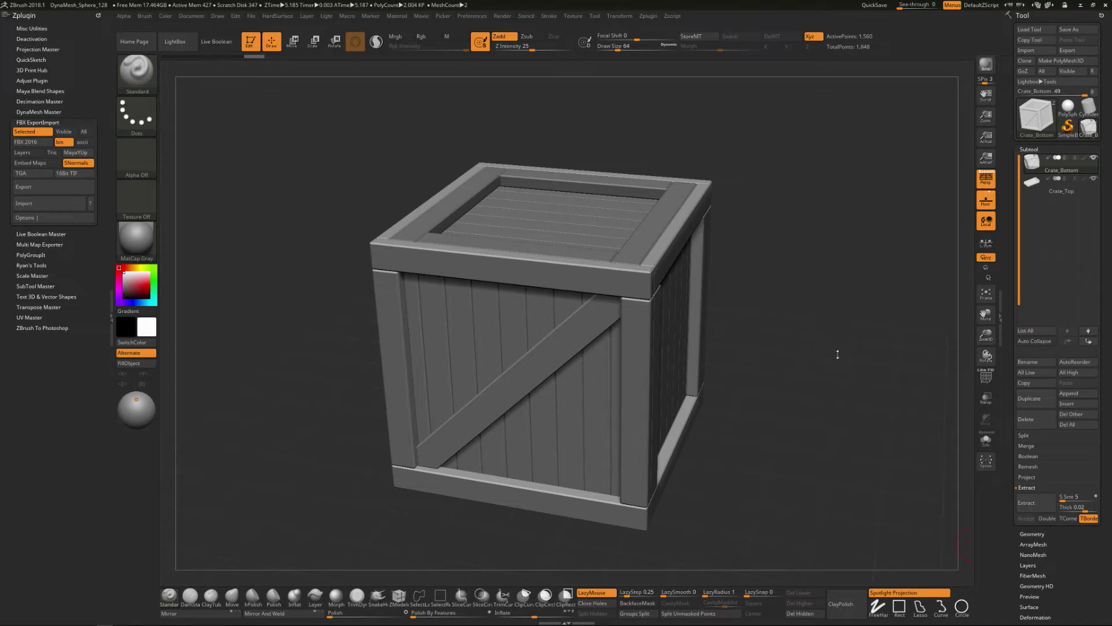
Examine the crate's sides, top and plank details from several angles and distances
mouse_move(849, 321)
left_mouse_down()
mouse_move(837, 239)
mouse_move(871, 335)
mouse_move(851, 311)
left_mouse_up()
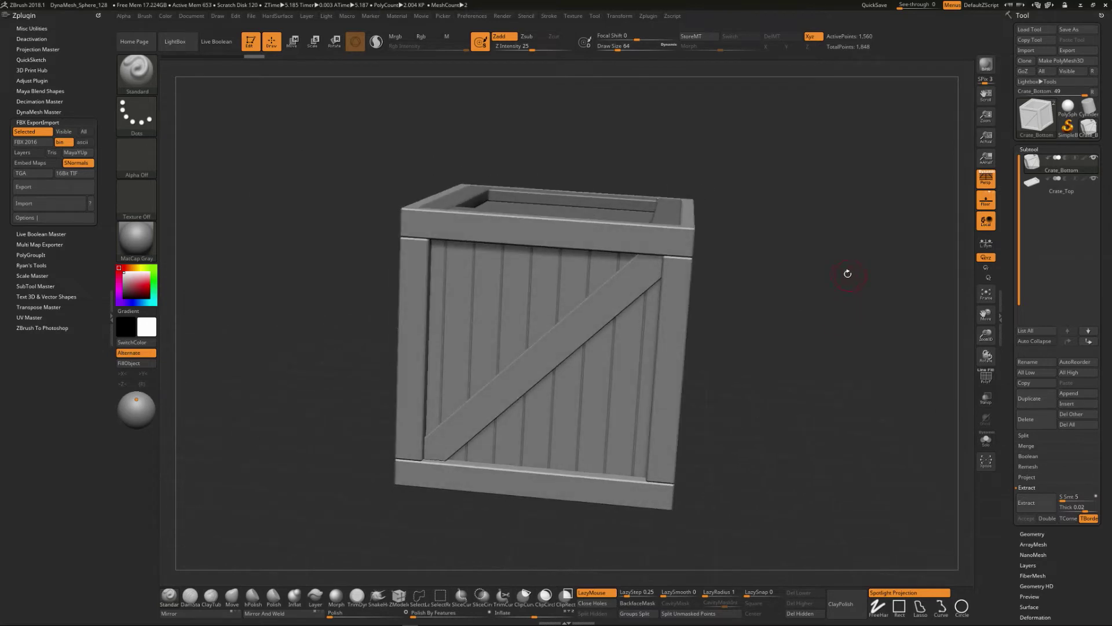
left_click_drag(846, 273, 887, 261)
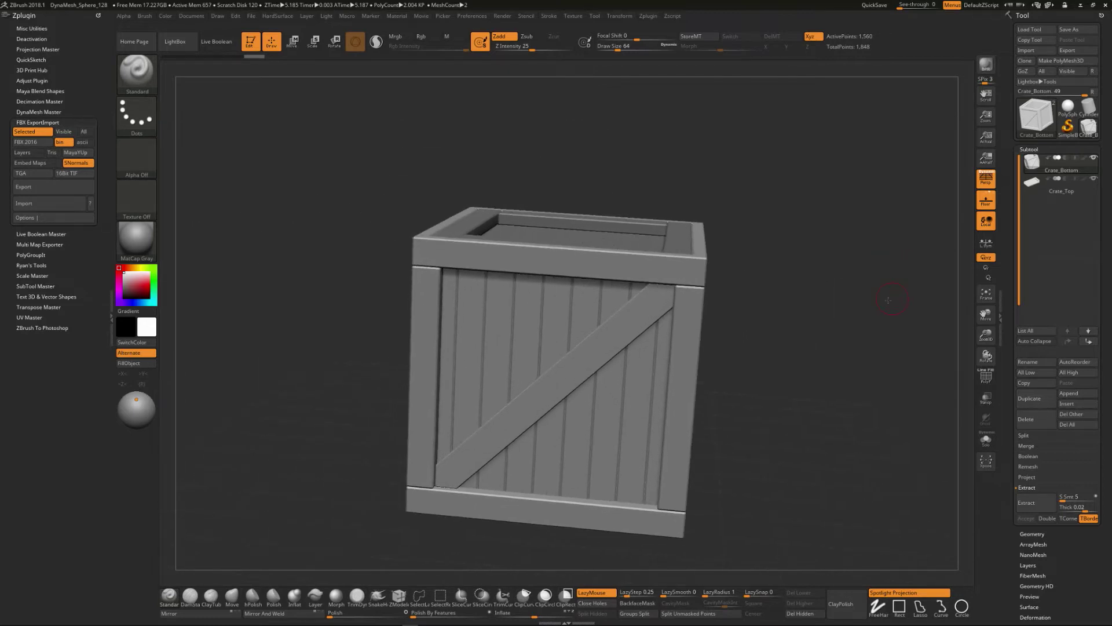
left_click_drag(888, 300, 860, 323)
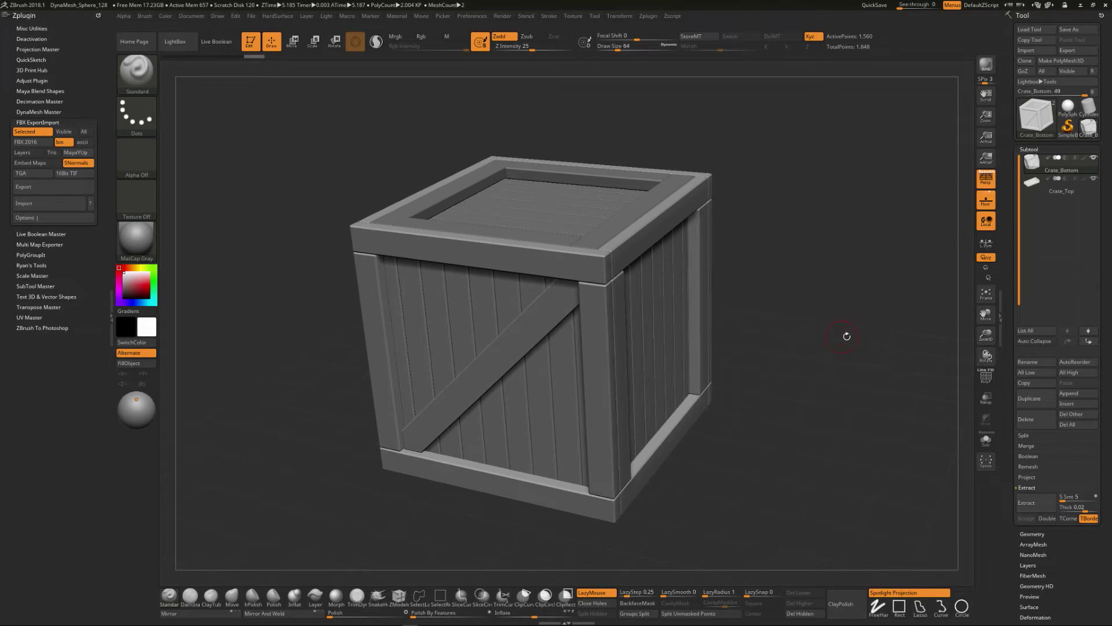
mouse_move(833, 282)
right_mouse_down("ctrl")
mouse_move(852, 312)
mouse_move(777, 239)
right_mouse_up("ctrl")
mouse_move(786, 288)
right_mouse_down("ctrl")
mouse_move(821, 370)
mouse_move(769, 279)
right_mouse_up("ctrl")
mouse_move(784, 319)
right_mouse_down("ctrl")
mouse_move(799, 360)
mouse_move(803, 338)
mouse_move(841, 318)
mouse_move(860, 342)
mouse_move(865, 298)
mouse_move(841, 308)
mouse_move(869, 331)
mouse_move(827, 284)
mouse_move(817, 322)
mouse_move(771, 340)
mouse_move(867, 340)
mouse_move(843, 339)
mouse_move(846, 350)
right_mouse_up("ctrl")
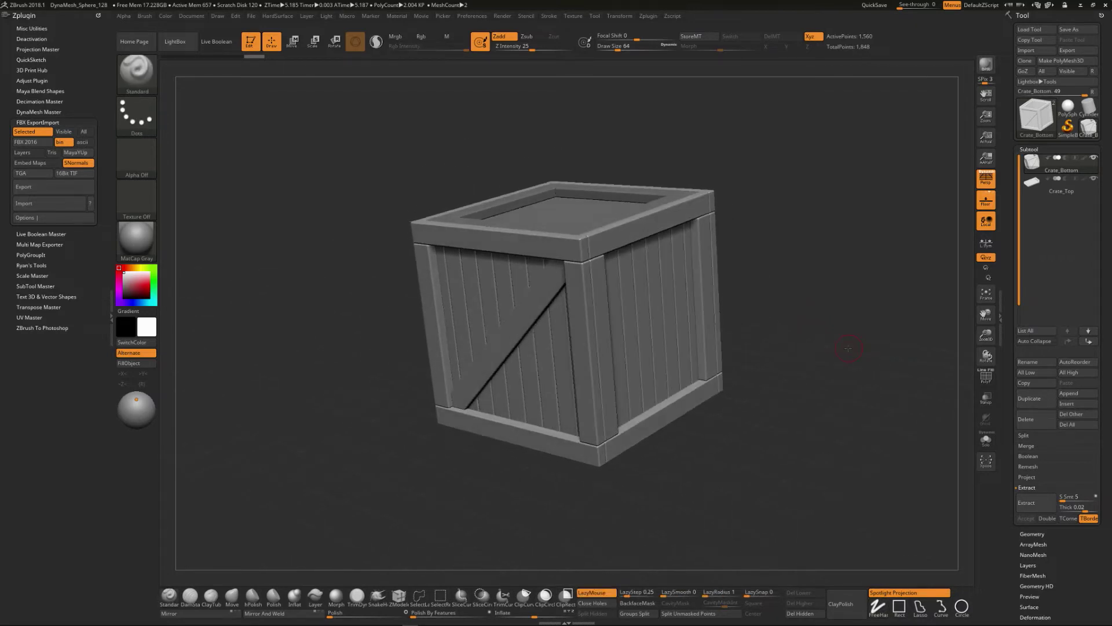
key("f")
right_click_drag(911, 313, 851, 320, "ctrl")
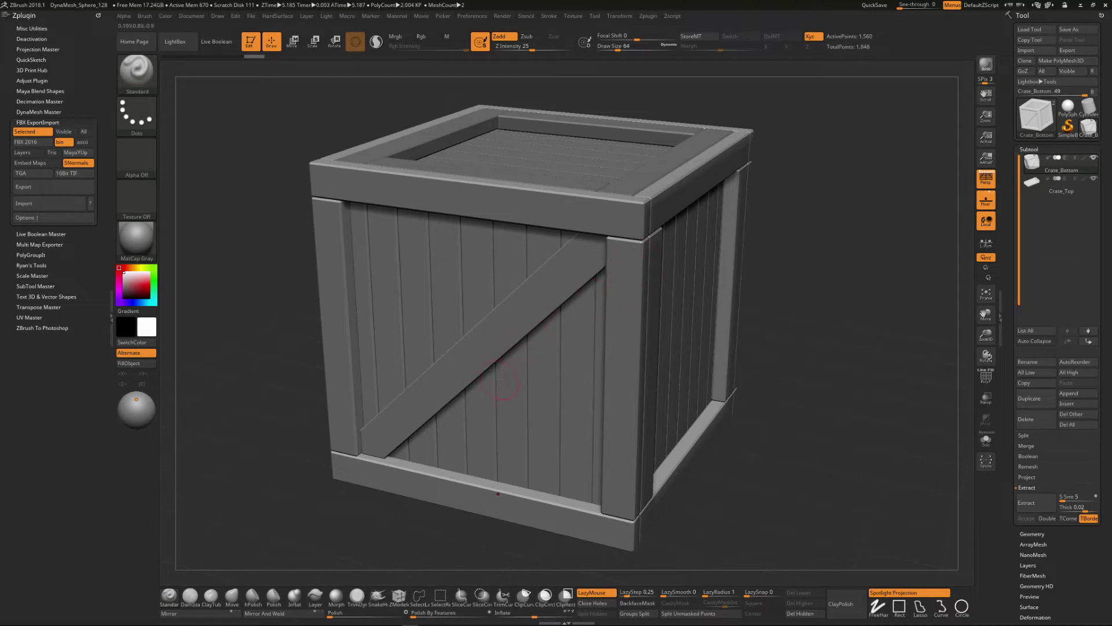
Enlarge the Standard brush's draw size to about 148 and turn off LazyMouse
key("s")
left_click_drag(477, 370, 487, 371)
key("l")
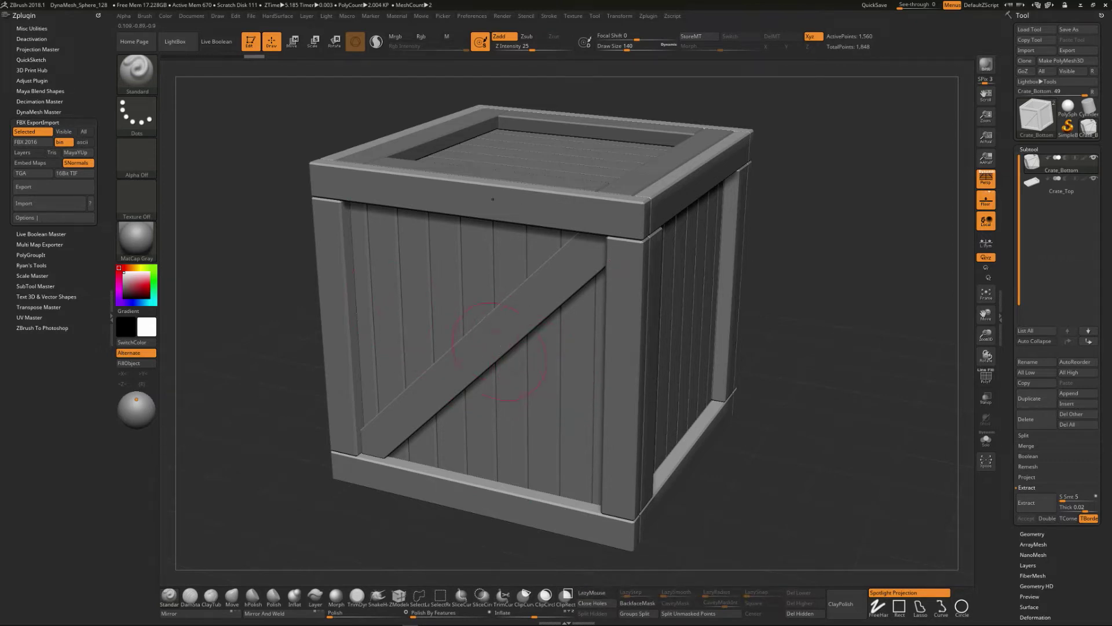
key("shift+d")
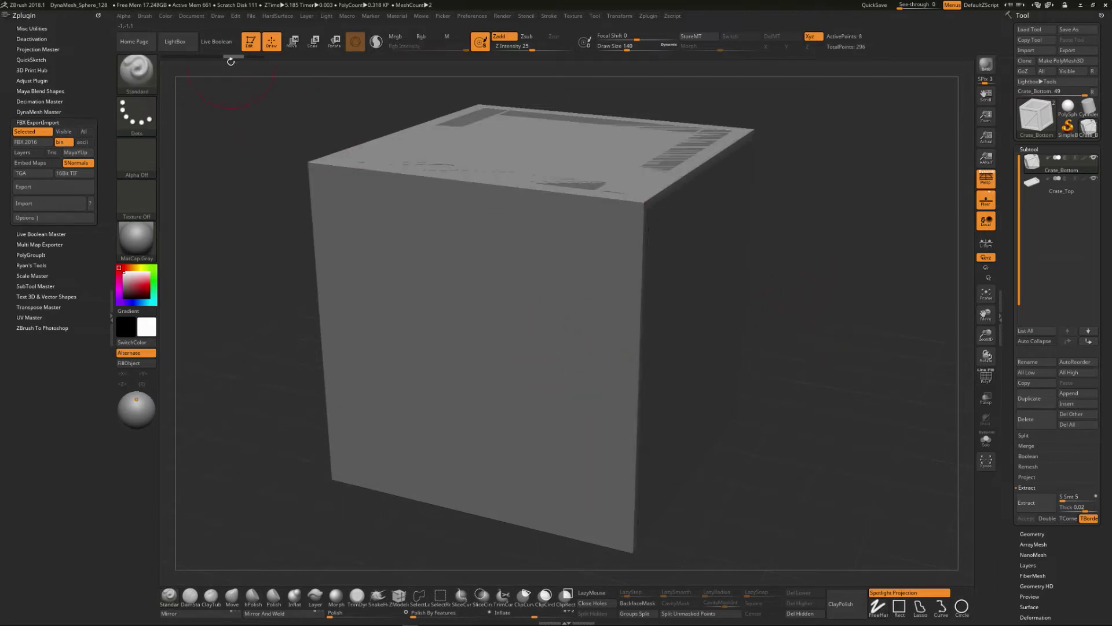
key("d")
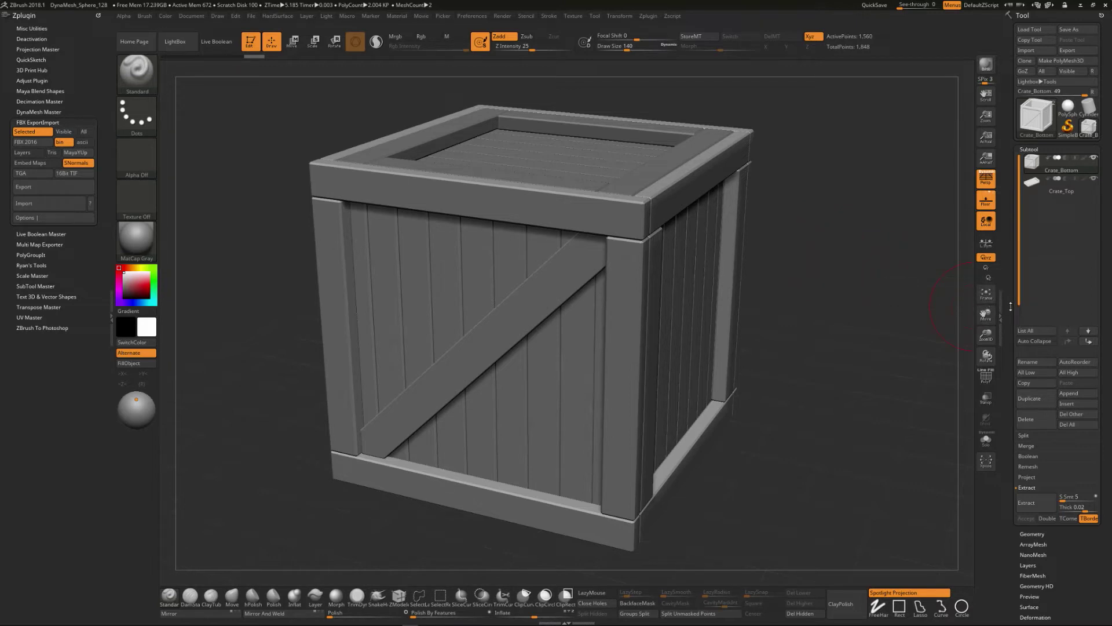
Reveal the DynaMesh geometry settings for the Crate_Bottom subtool
left_click_drag(1009, 319, 1012, 293)
left_click_drag(1011, 159, 1009, 84)
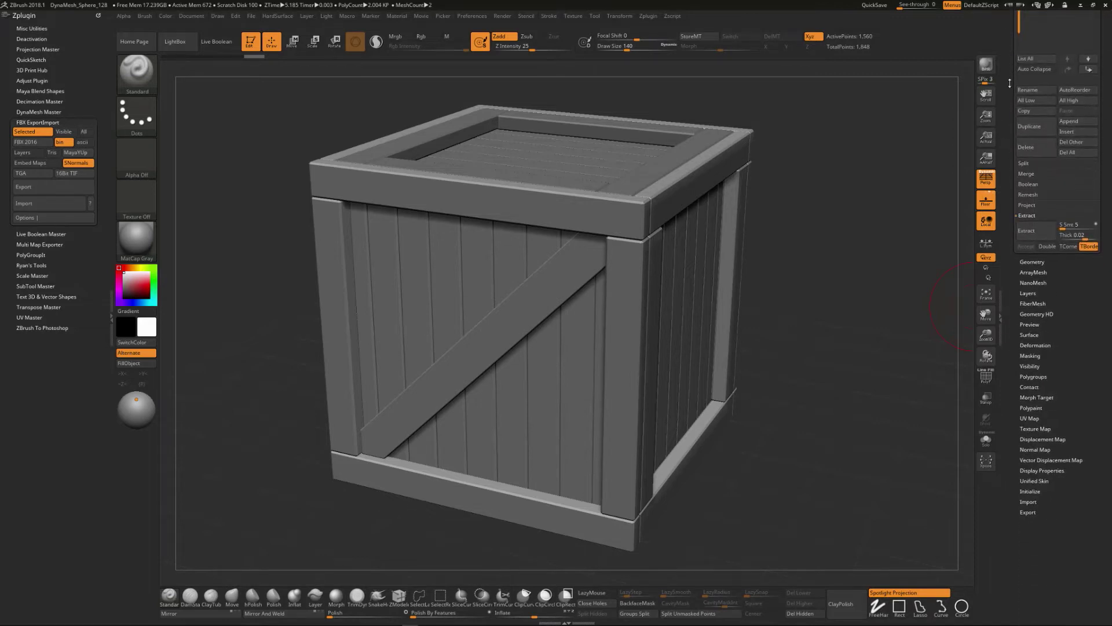
left_click(1024, 261)
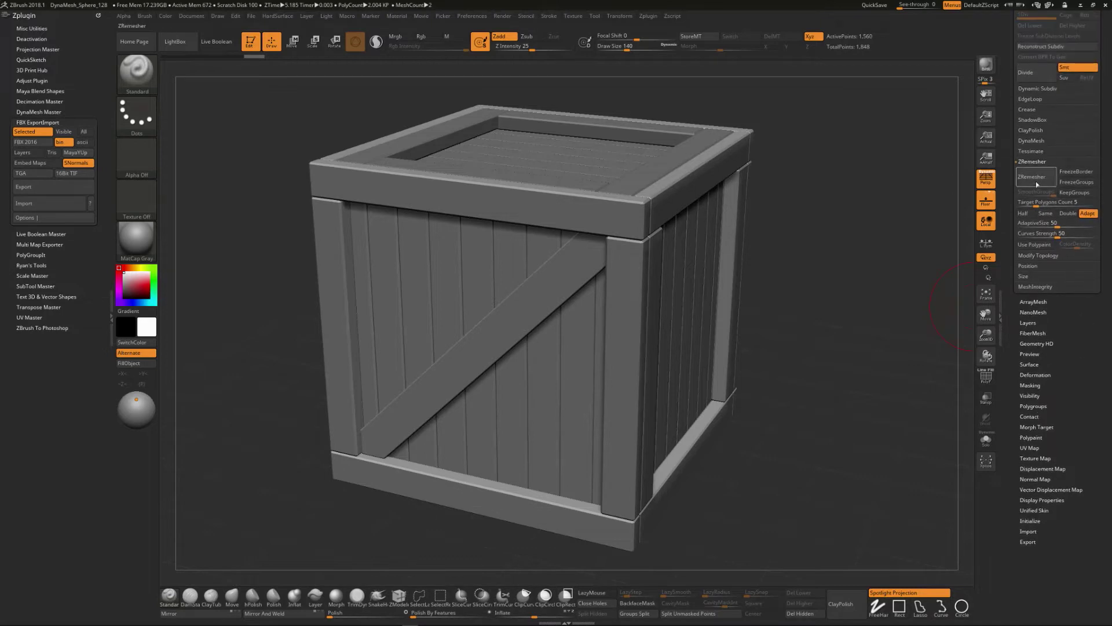
left_click(1035, 164)
left_click_drag(1003, 131, 1004, 206)
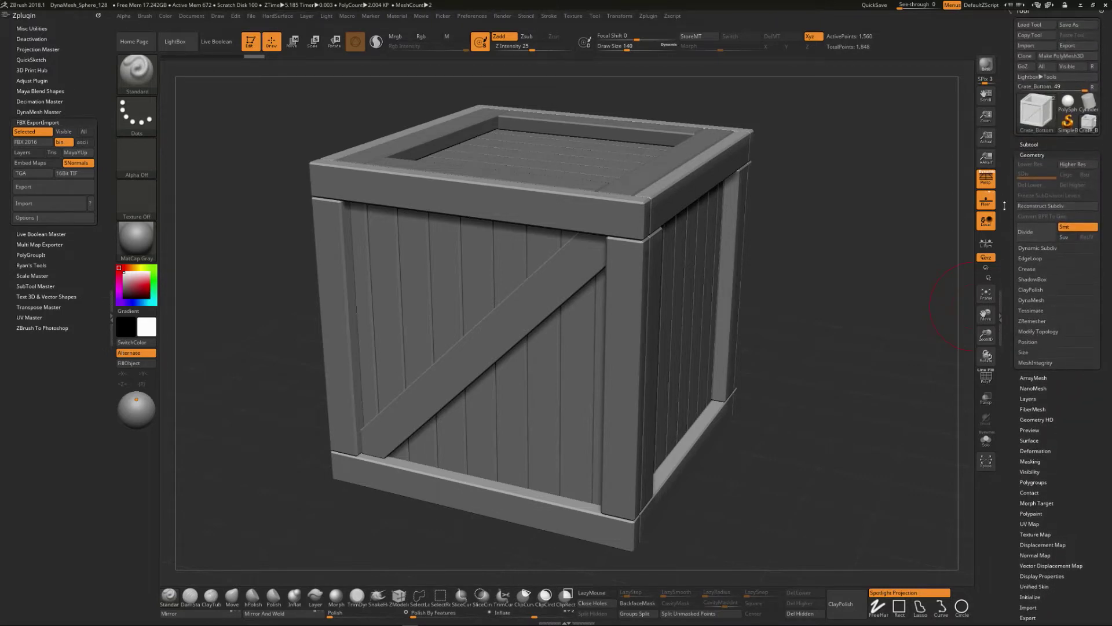
left_click(1027, 300)
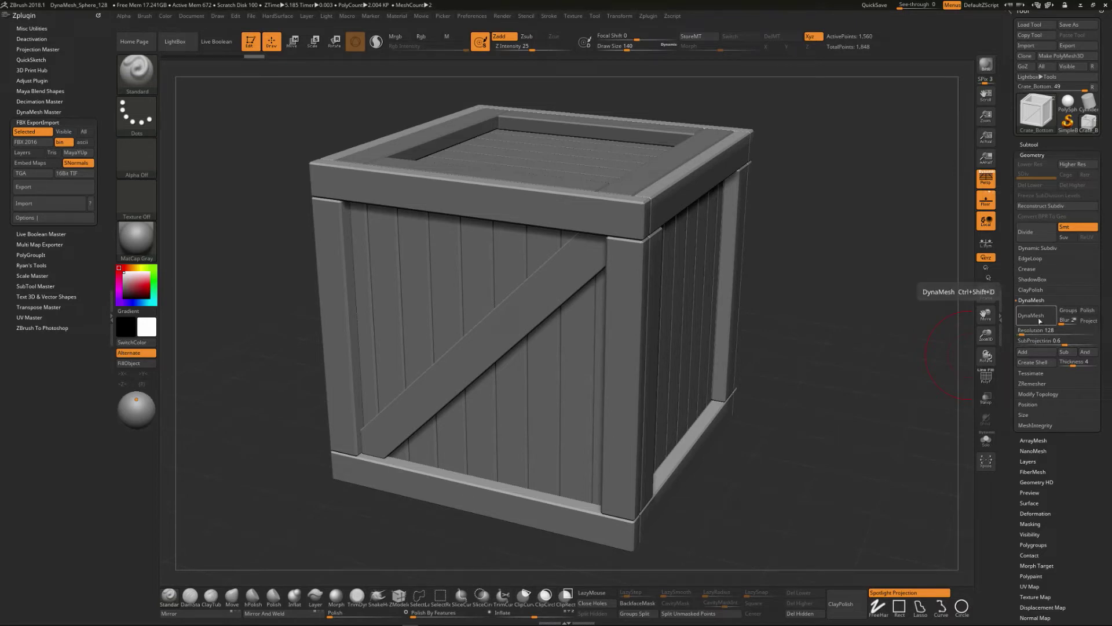
Try DynaMesh on Crate_Bottom at resolution 128, inspecting its polyframe before undoing the remesh
key("ctrl+shift+d")
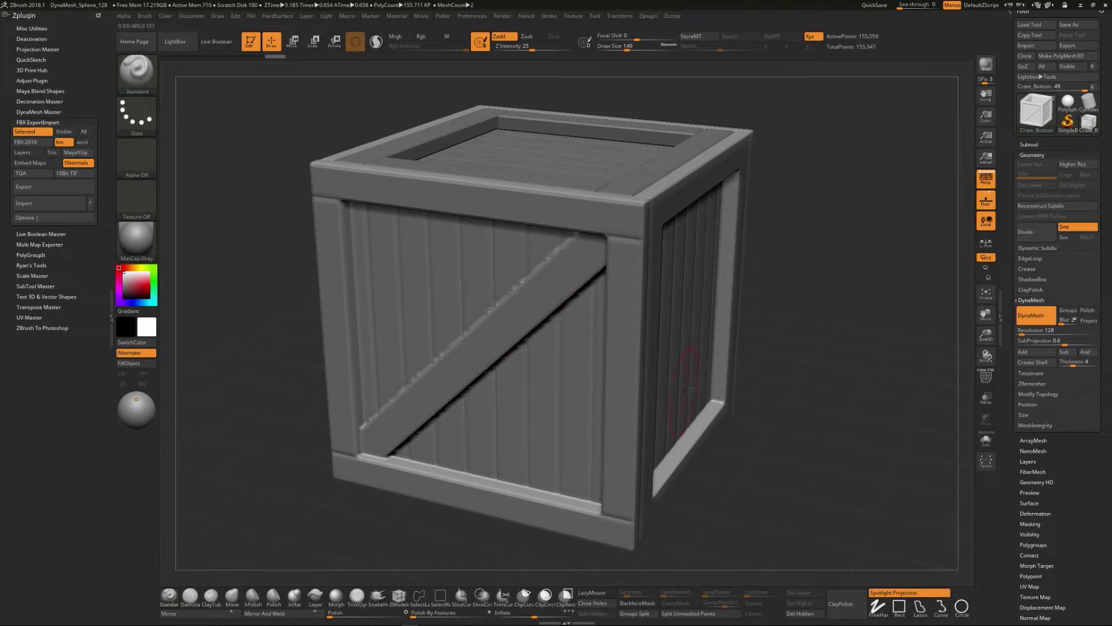
left_click(989, 379)
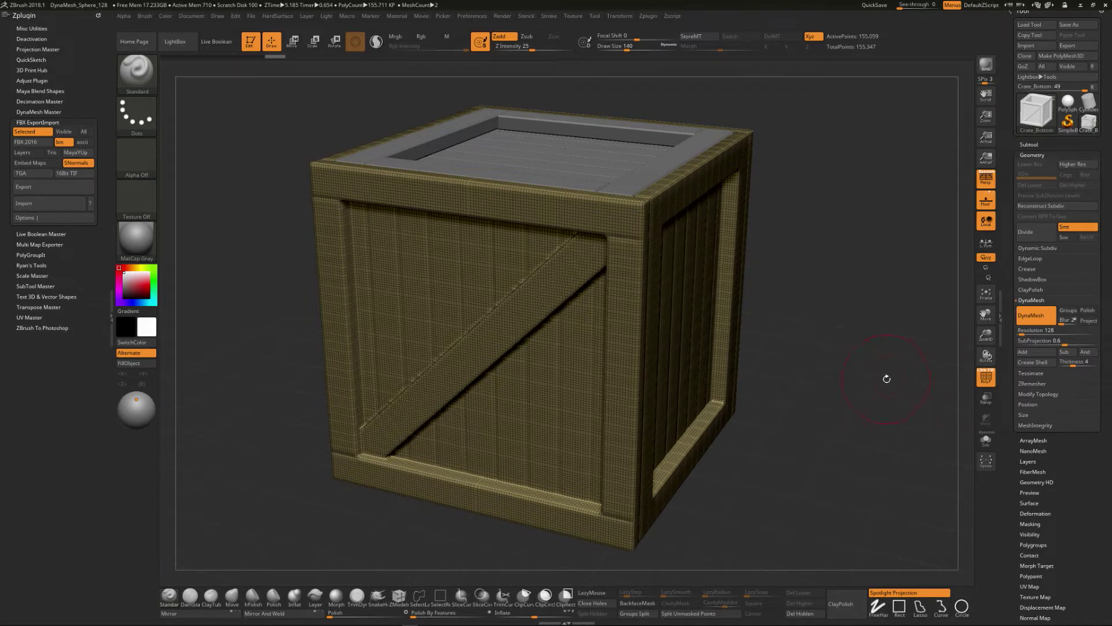
left_click(990, 380)
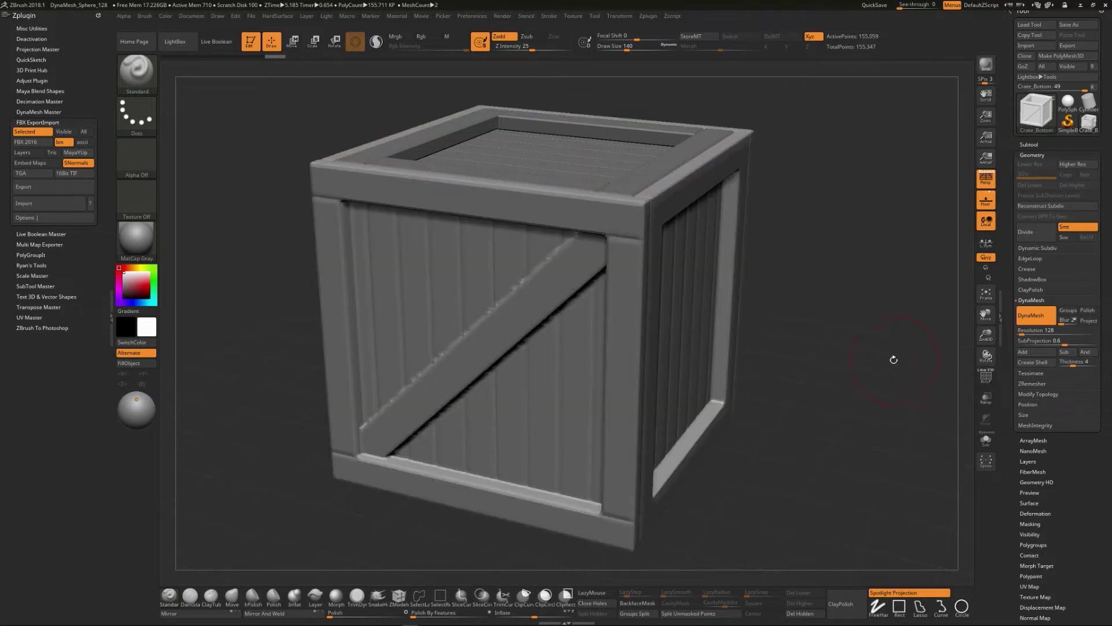
key("ctrl")
key("ctrl+z")
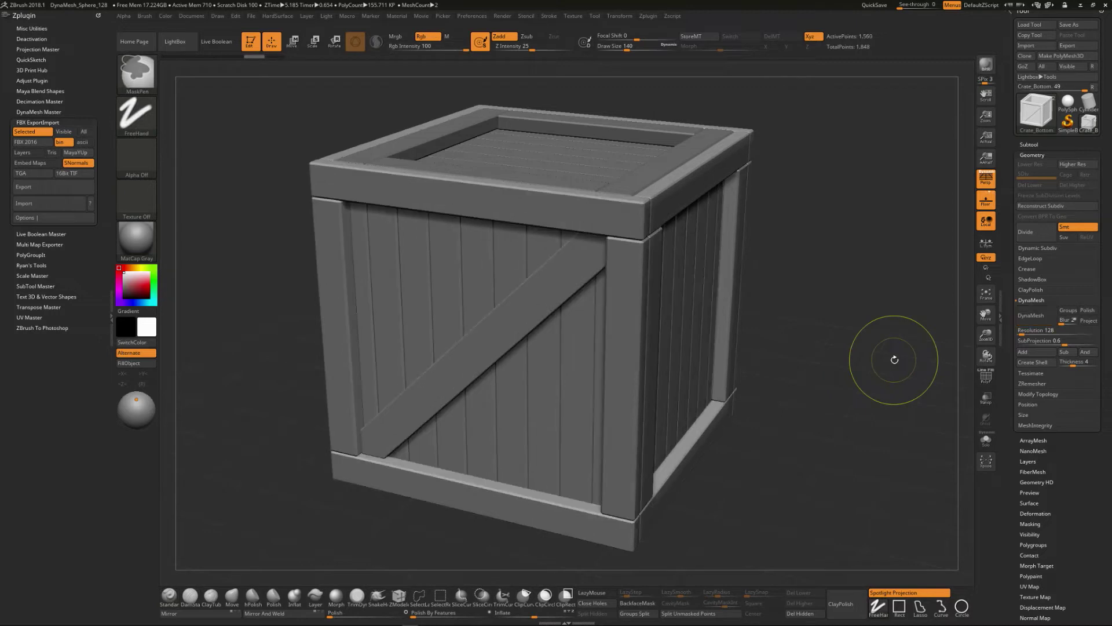
left_click_drag(262, 55, 279, 58)
left_click(263, 56)
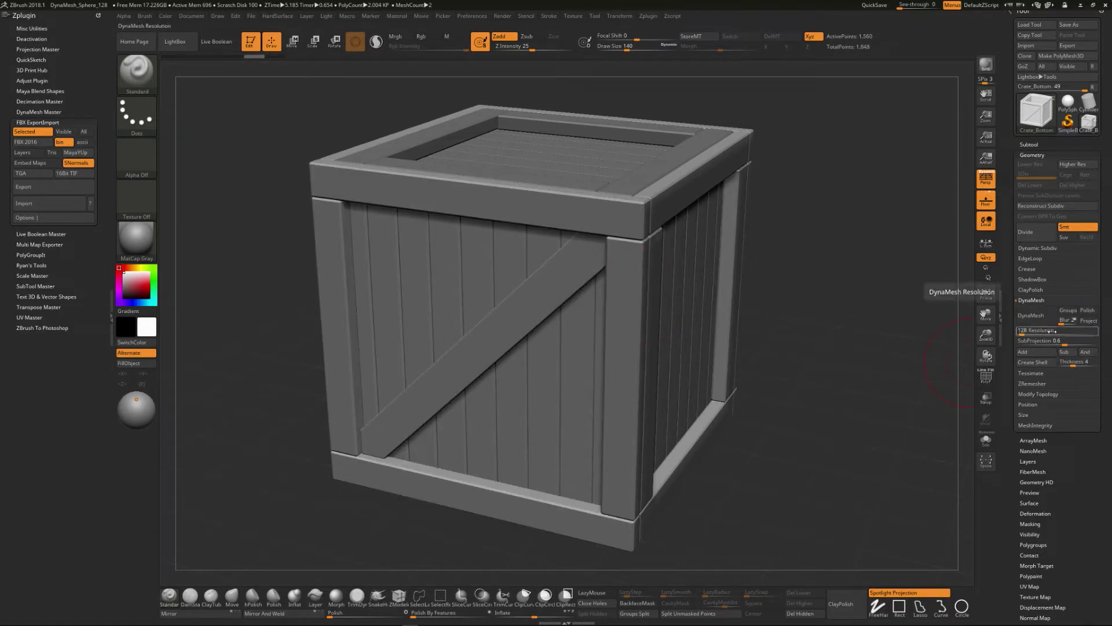
Try DynaMesh on Crate_Bottom at resolution 256, and undo the remesh
left_click(1051, 331)
type("25")
key("Return")
key("Return")
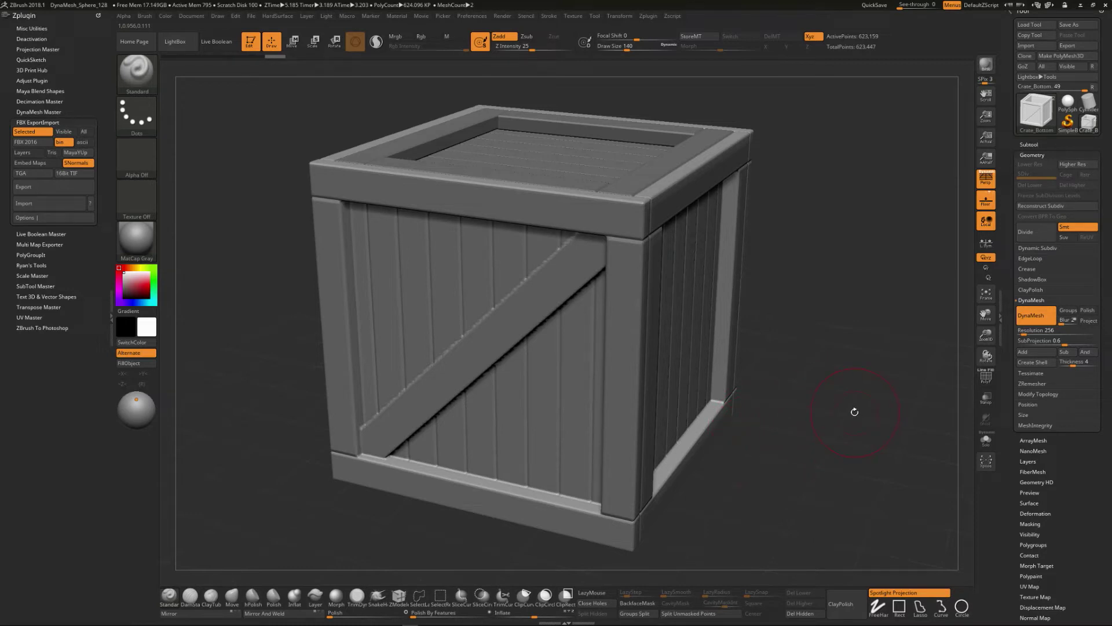
key("ctrl+z")
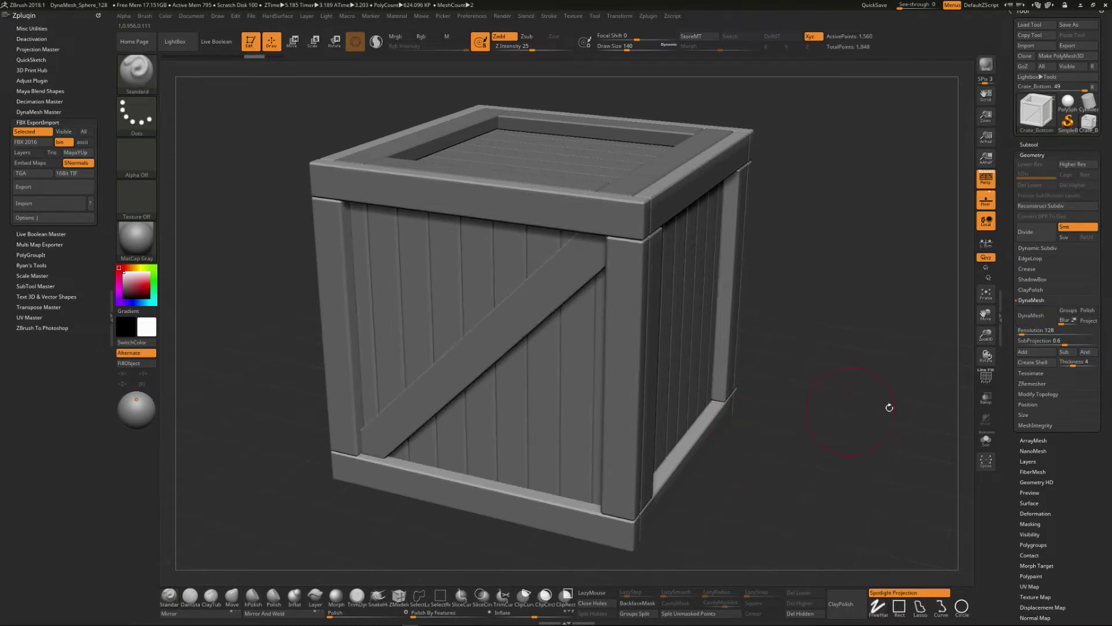
Apply DynaMesh to Crate_Bottom at resolution 400 and inspect the mesh density with the polyframe
left_click(1043, 331)
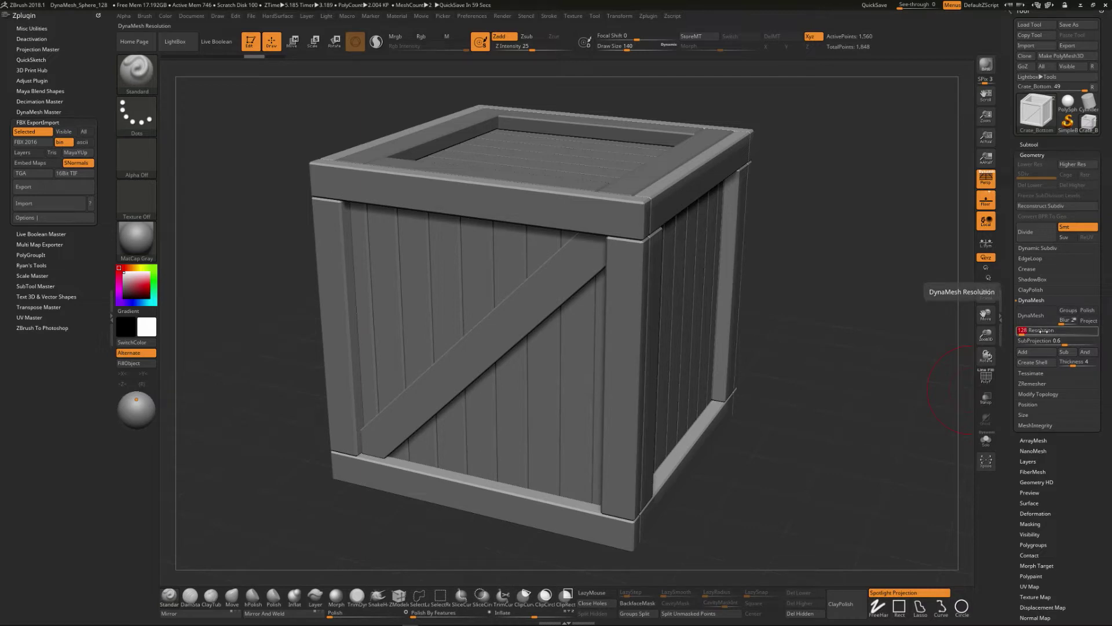
type("400")
key("Return")
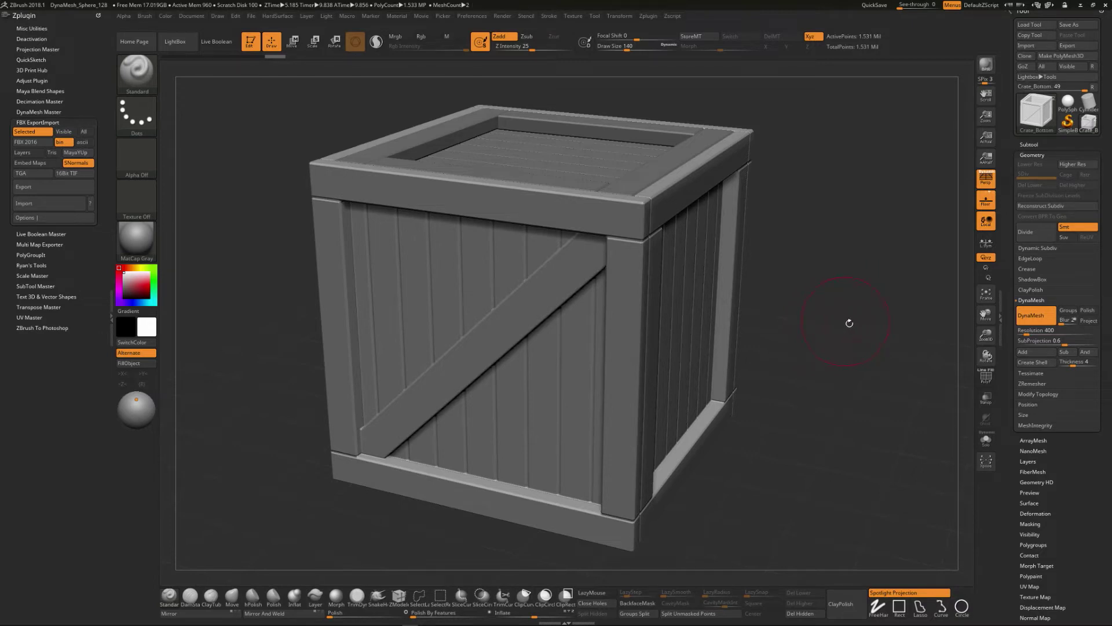
left_click(989, 380)
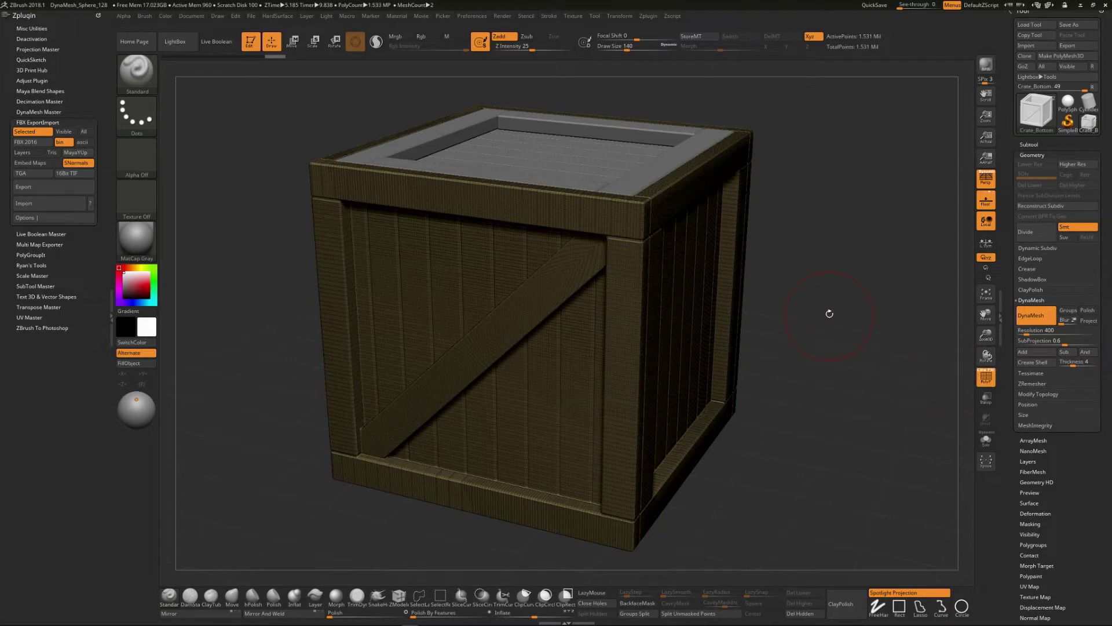
mouse_move(829, 314)
left_mouse_down()
mouse_move(829, 293)
mouse_move(833, 329)
mouse_move(822, 310)
left_mouse_up()
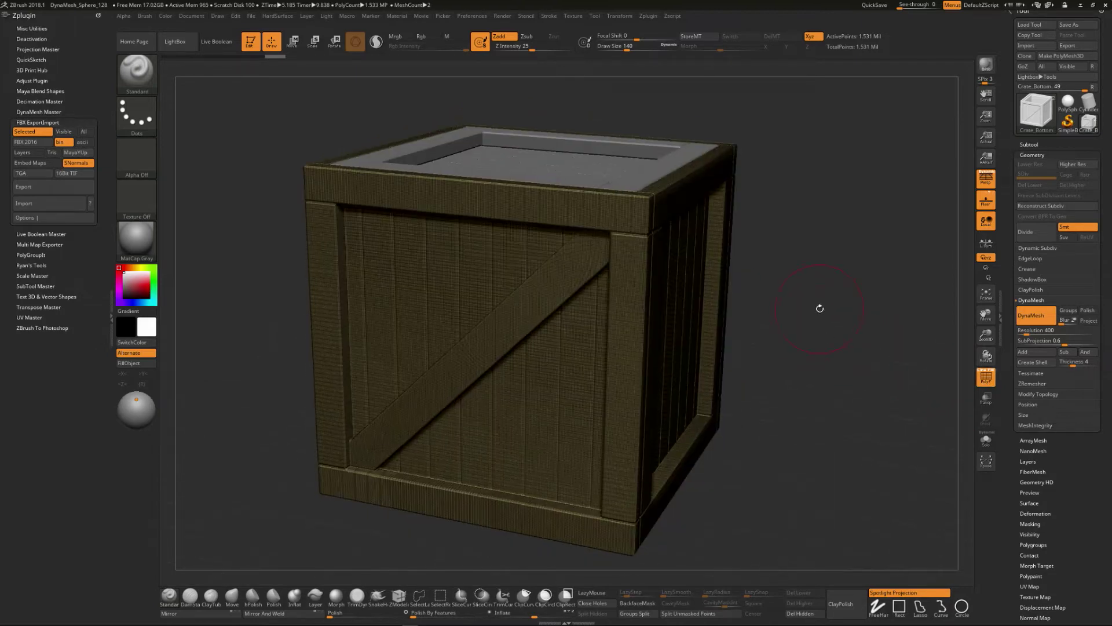
key("ctrl")
mouse_move(824, 286)
right_mouse_down("ctrl")
mouse_move(877, 400)
mouse_move(840, 310)
right_mouse_up("ctrl")
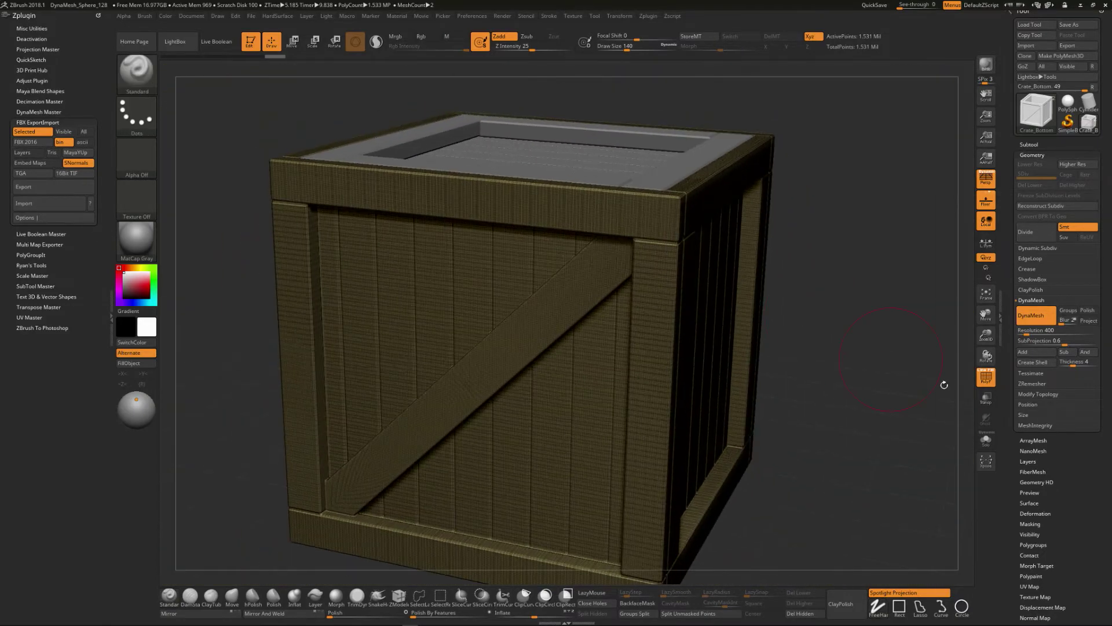
left_click(986, 377)
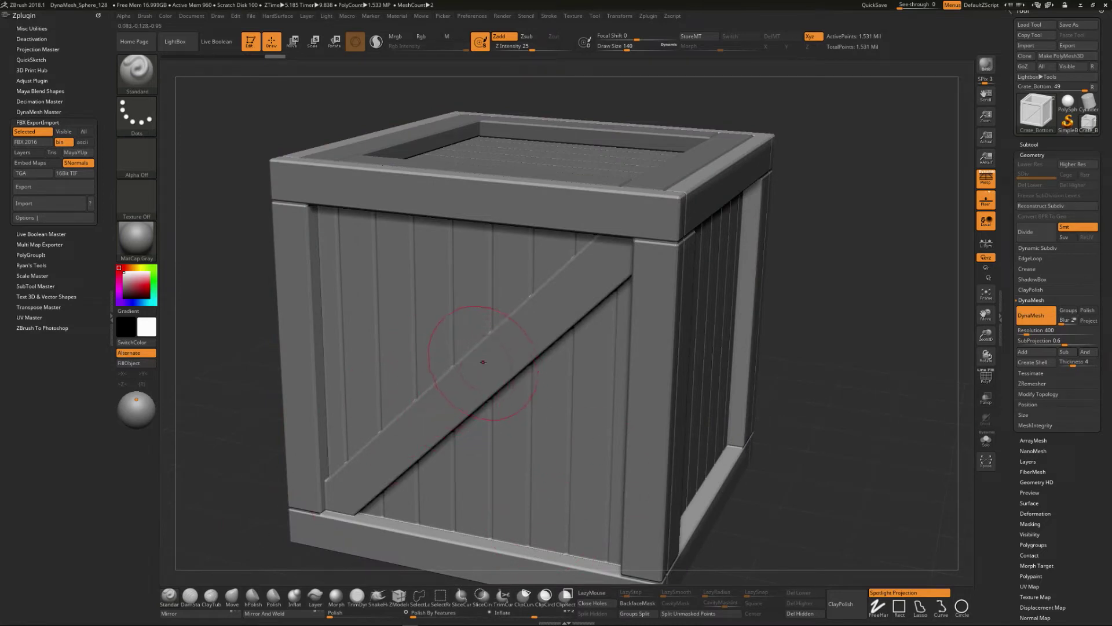
Try a long Standard brush stroke across the remeshed crate front, and step the history back to the original low-poly mesh
mouse_move(500, 358)
left_mouse_down()
mouse_move(417, 325)
mouse_move(539, 510)
mouse_move(614, 324)
mouse_move(501, 225)
left_mouse_up()
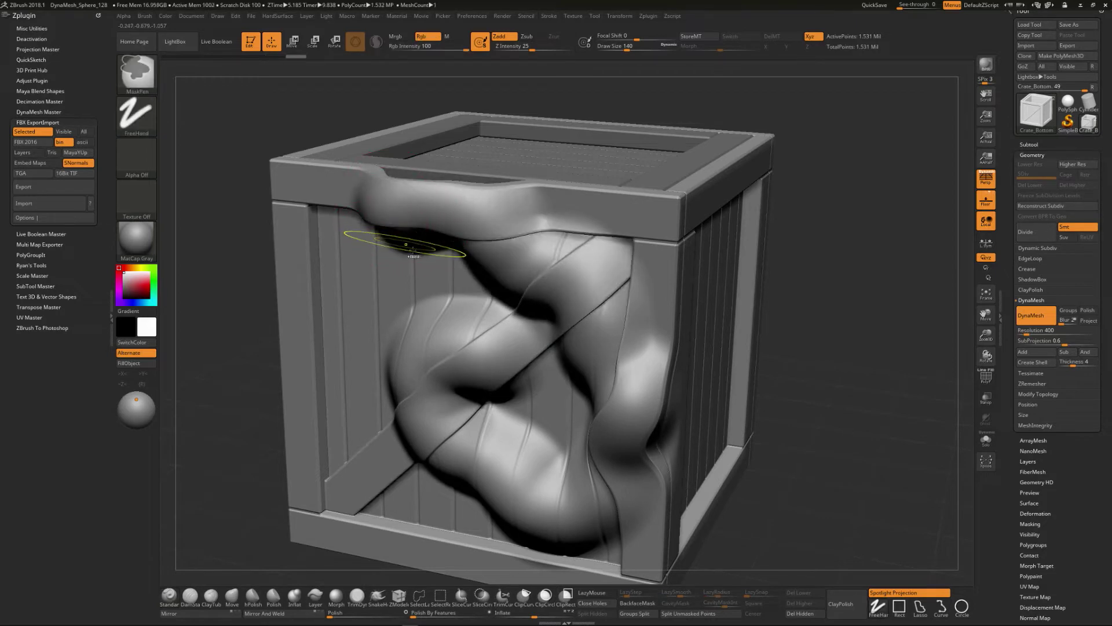
key("ctrl+z")
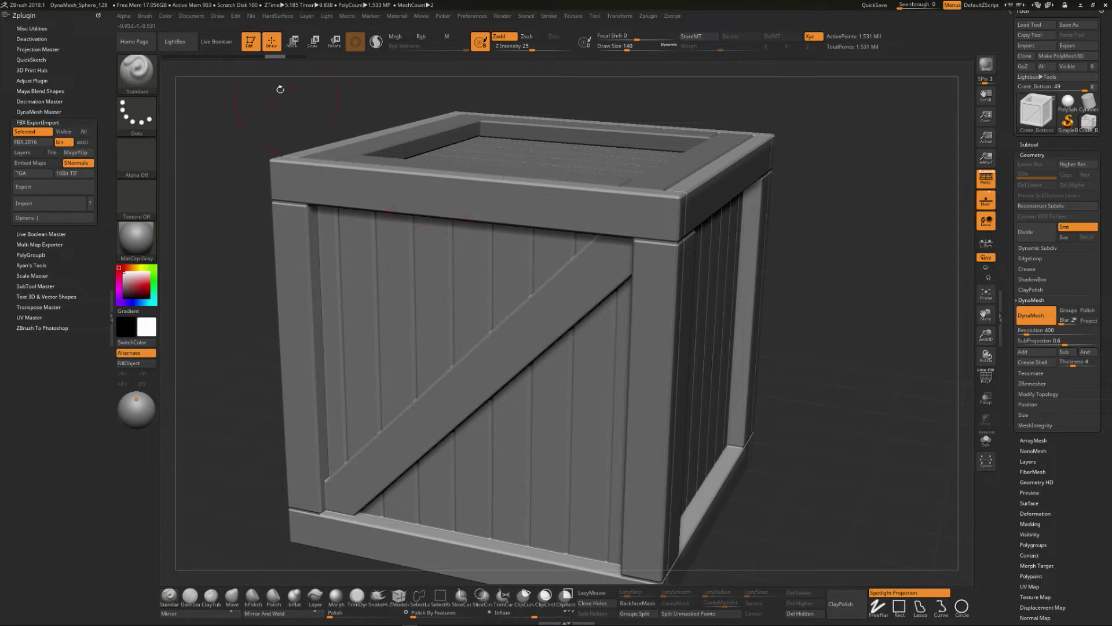
mouse_move(275, 57)
left_mouse_down()
mouse_move(161, 57)
mouse_move(252, 60)
left_mouse_up()
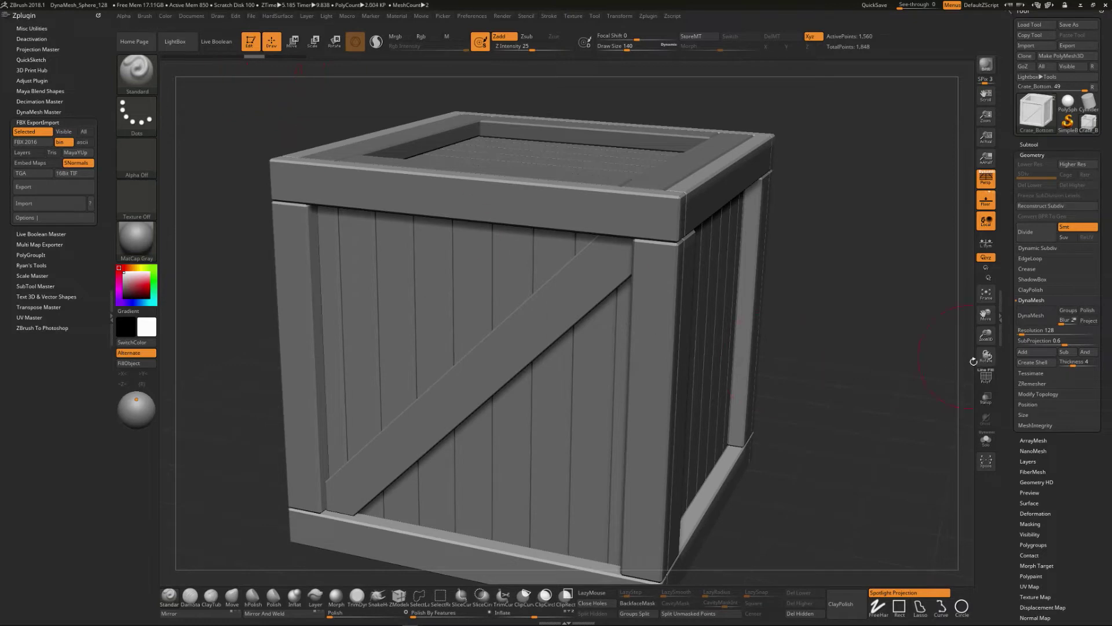
Display the polyframe and try a Standard brush stroke across the front of the original low-poly crate, undoing the stroke
left_click(985, 378)
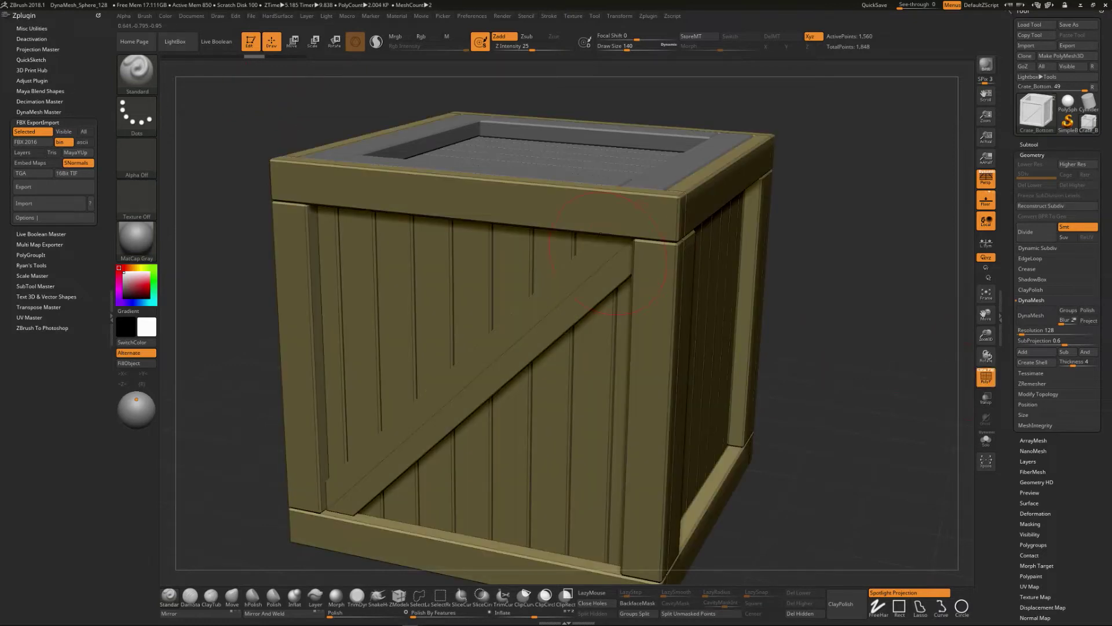
mouse_move(635, 242)
left_mouse_down()
mouse_move(290, 207)
mouse_move(301, 237)
left_mouse_up()
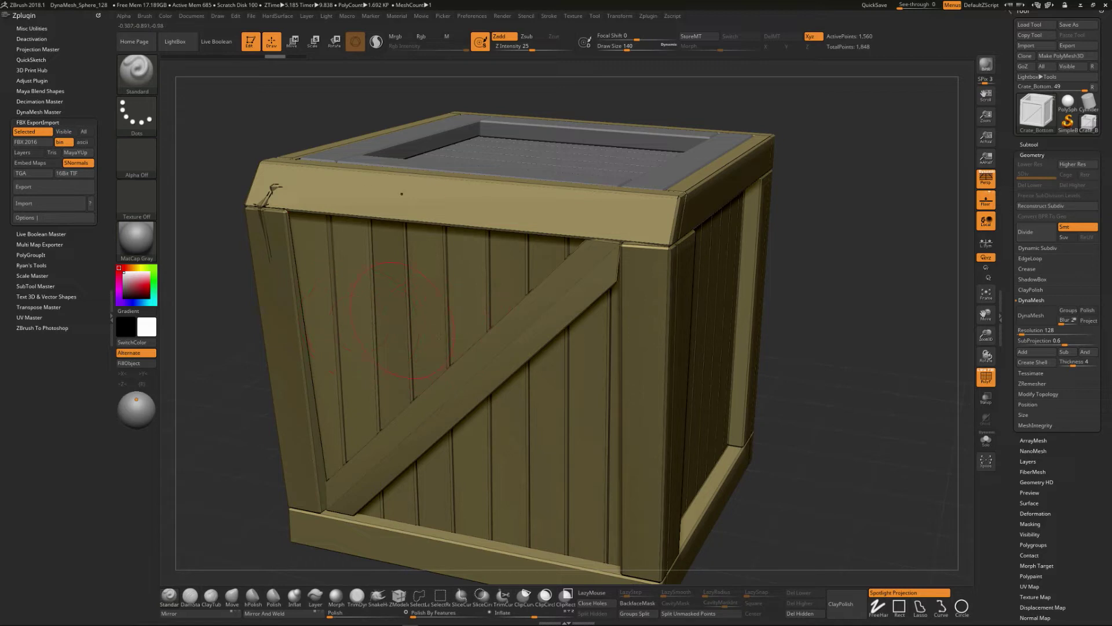
key("ctrl")
key("ctrl+z")
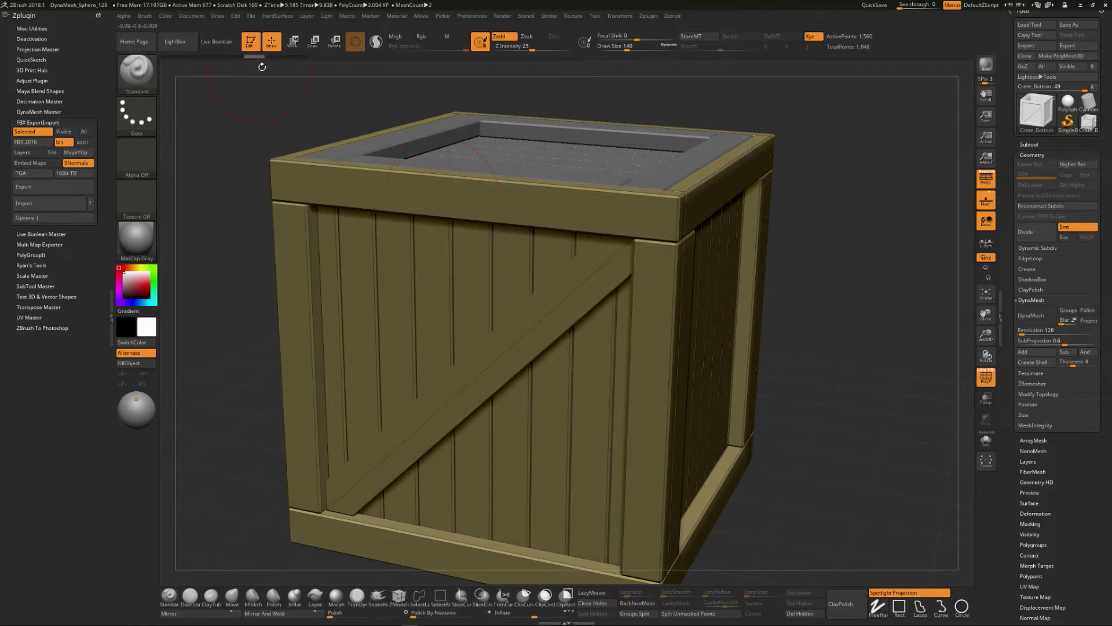
mouse_move(255, 57)
left_mouse_down()
mouse_move(286, 57)
mouse_move(260, 63)
left_mouse_up()
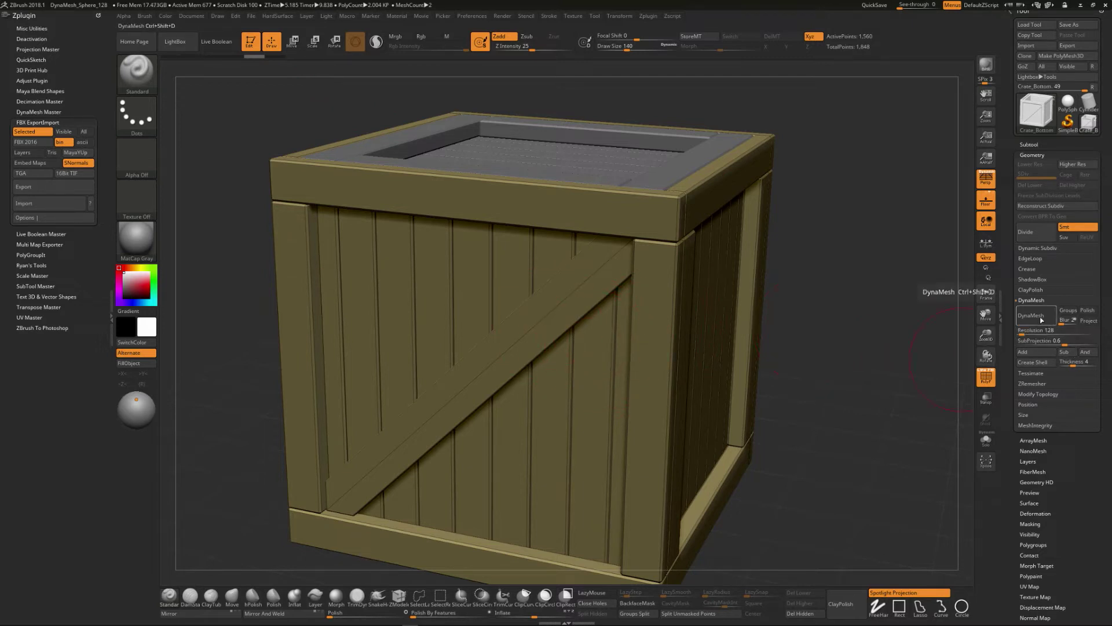
Remesh Crate_Bottom with DynaMesh at resolution 400
left_click(1041, 333)
type("400")
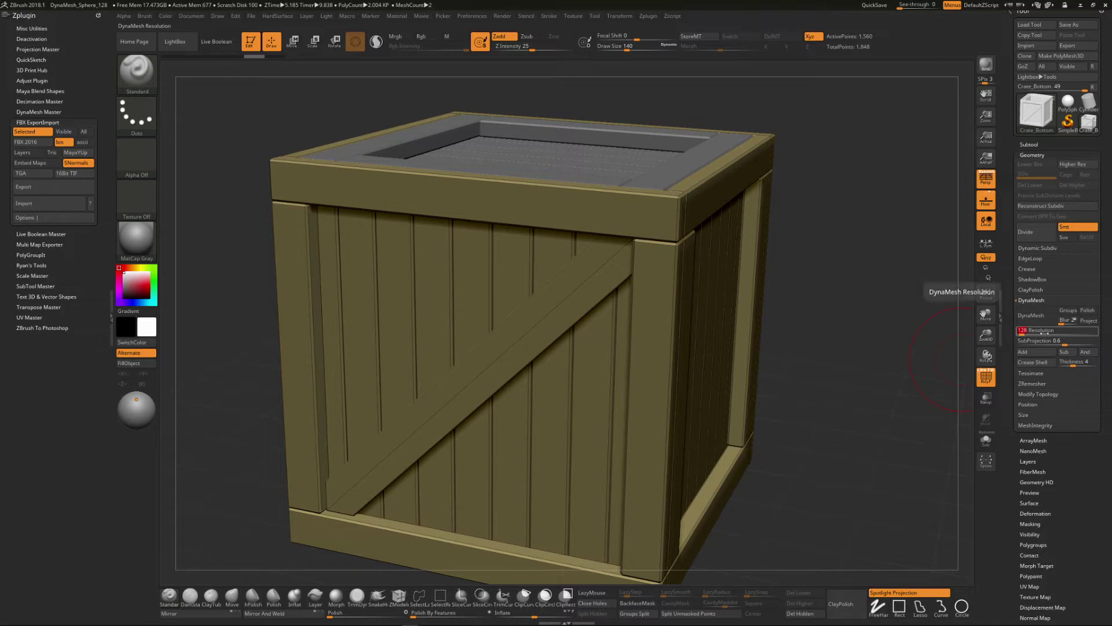
key("Return")
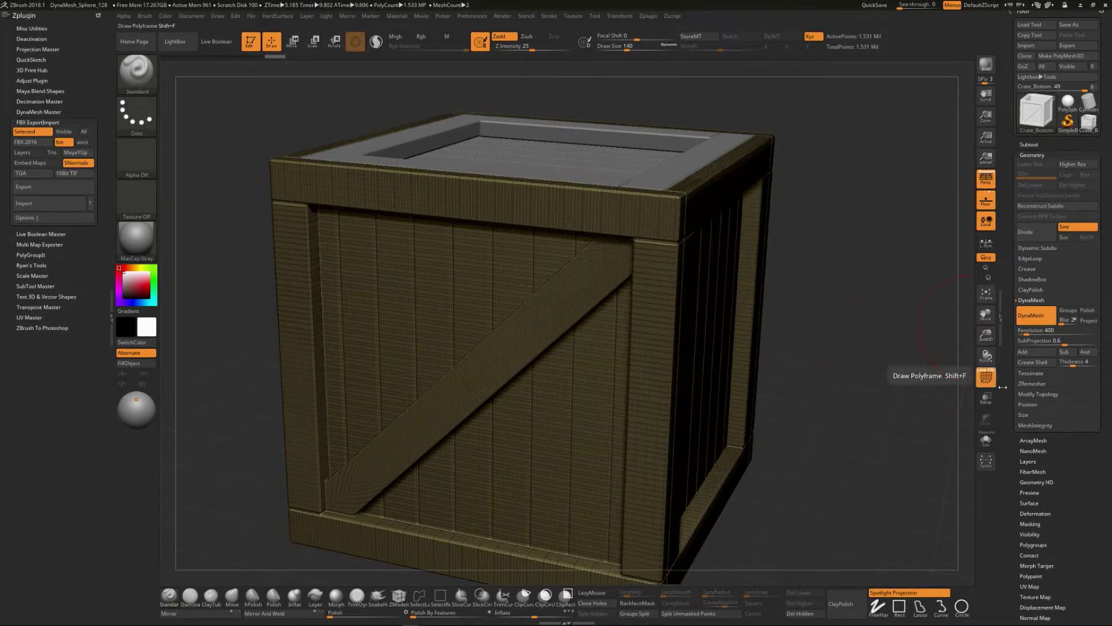
left_click(1029, 143)
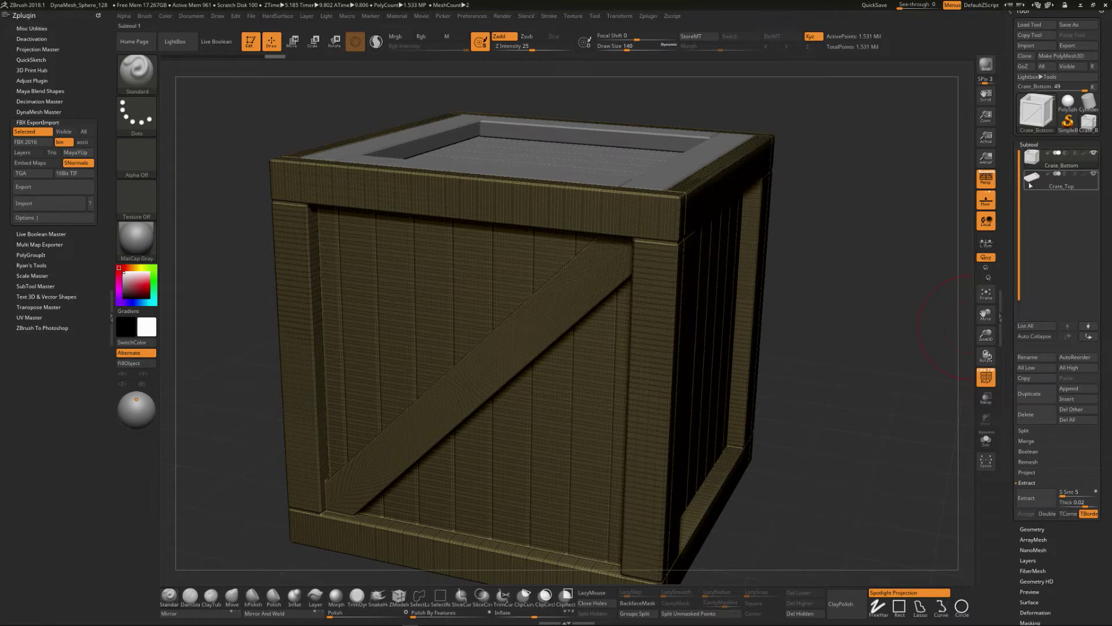
left_click(1028, 144)
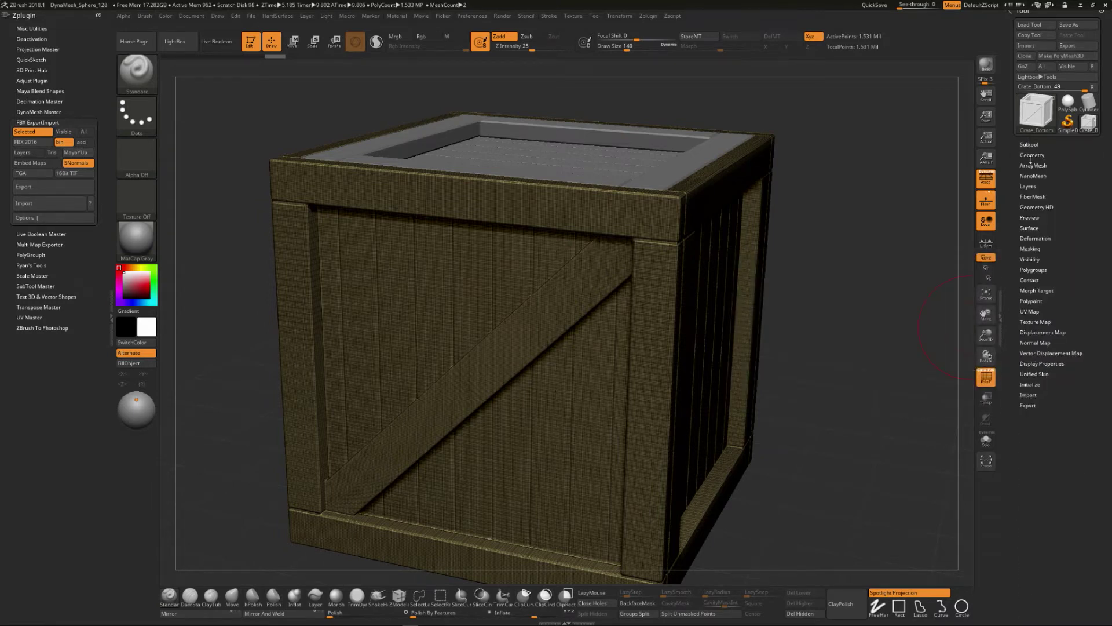
left_click(1031, 154)
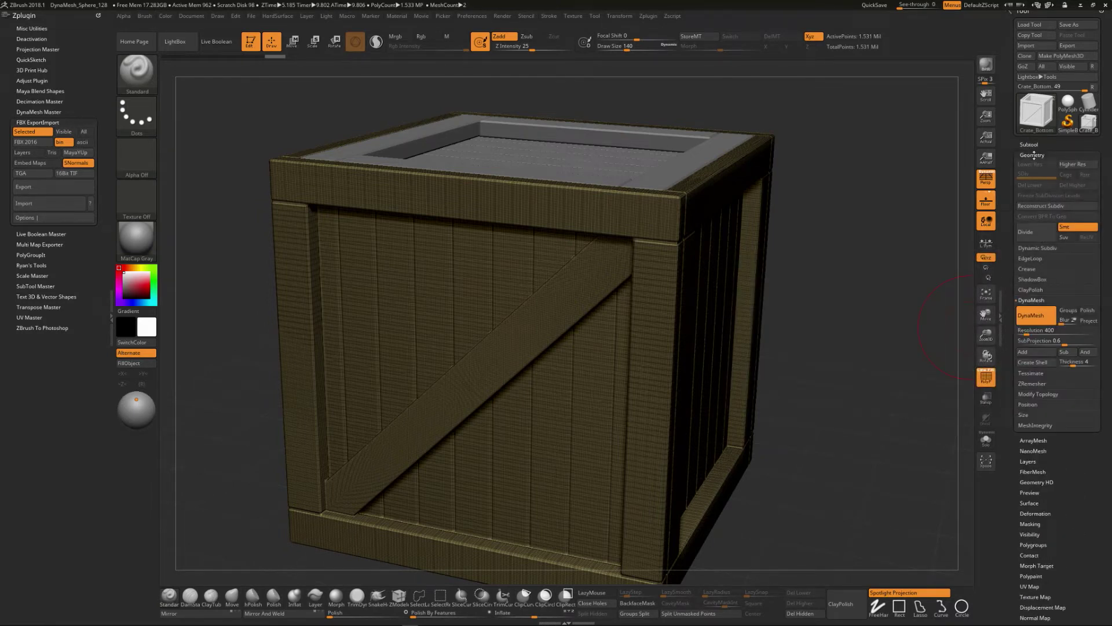
left_click(1034, 155)
left_click(1036, 155)
left_click(1036, 154)
left_click(1036, 155)
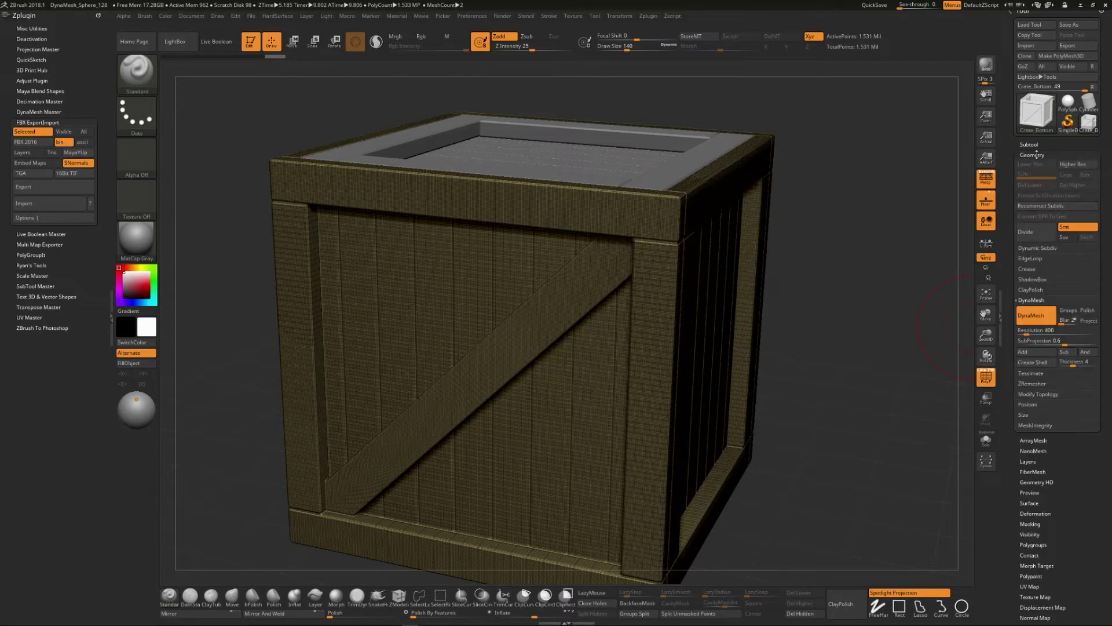
left_click(1036, 155)
left_click(1032, 155)
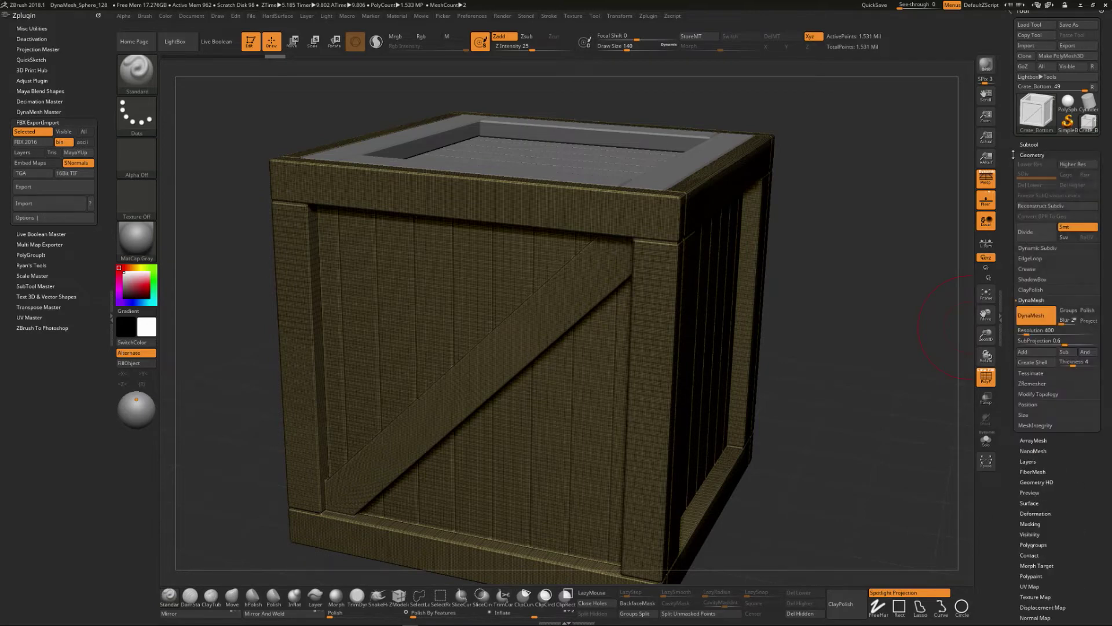
mouse_move(1012, 151)
left_mouse_down()
mouse_move(1012, 139)
mouse_move(1010, 182)
mouse_move(1015, 109)
mouse_move(1014, 152)
left_mouse_up()
Make Crate_Top the active subtool and toggle Crate_Bottom's visibility and the polyframe display off and back on
left_click(1030, 147)
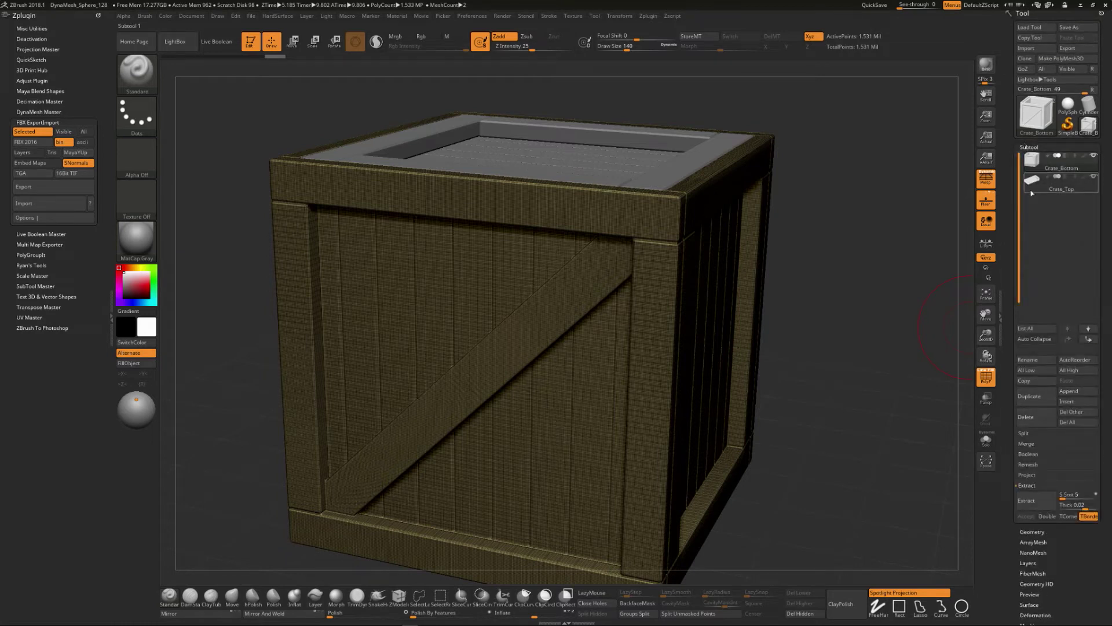
mouse_move(1095, 169)
mouse_move(1040, 187)
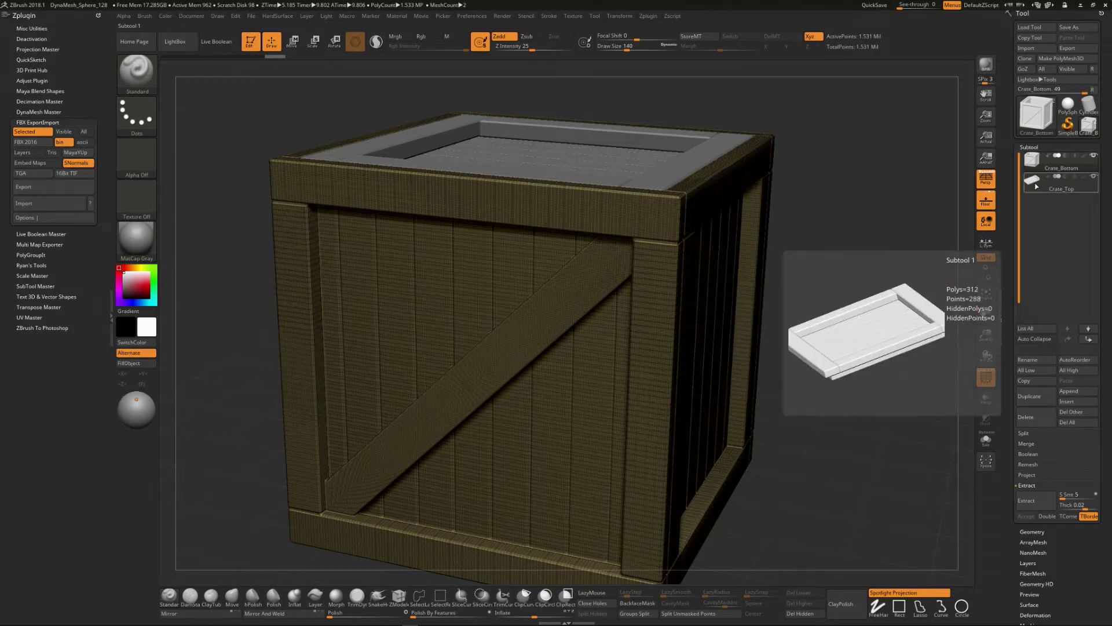
left_click(1094, 175)
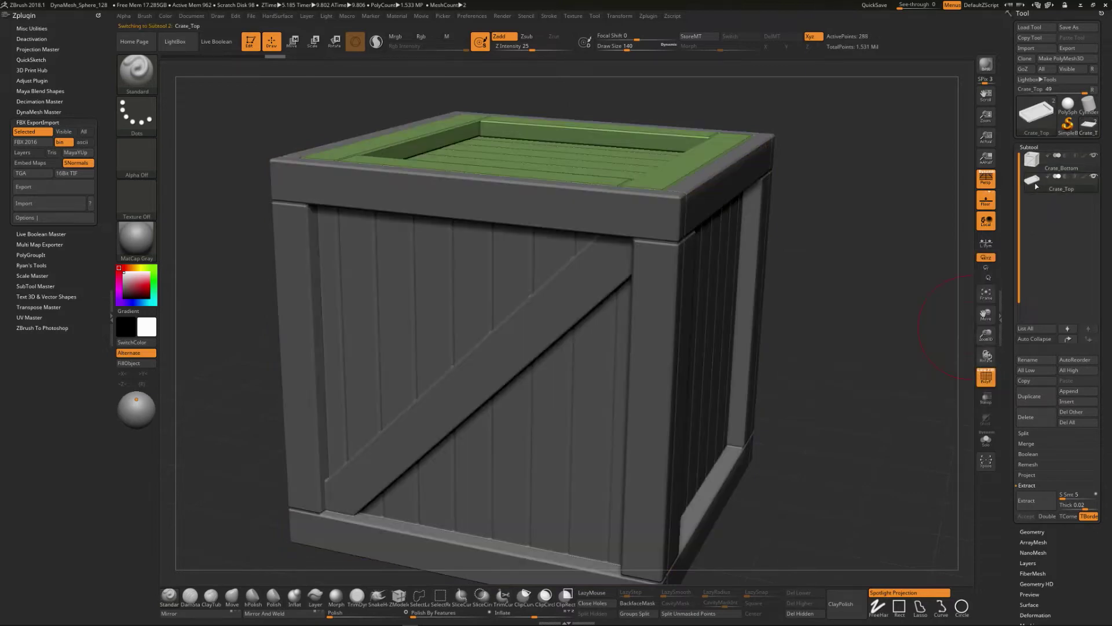
left_click(1093, 155)
left_click(1093, 156)
left_click(1093, 156)
left_click(1094, 155)
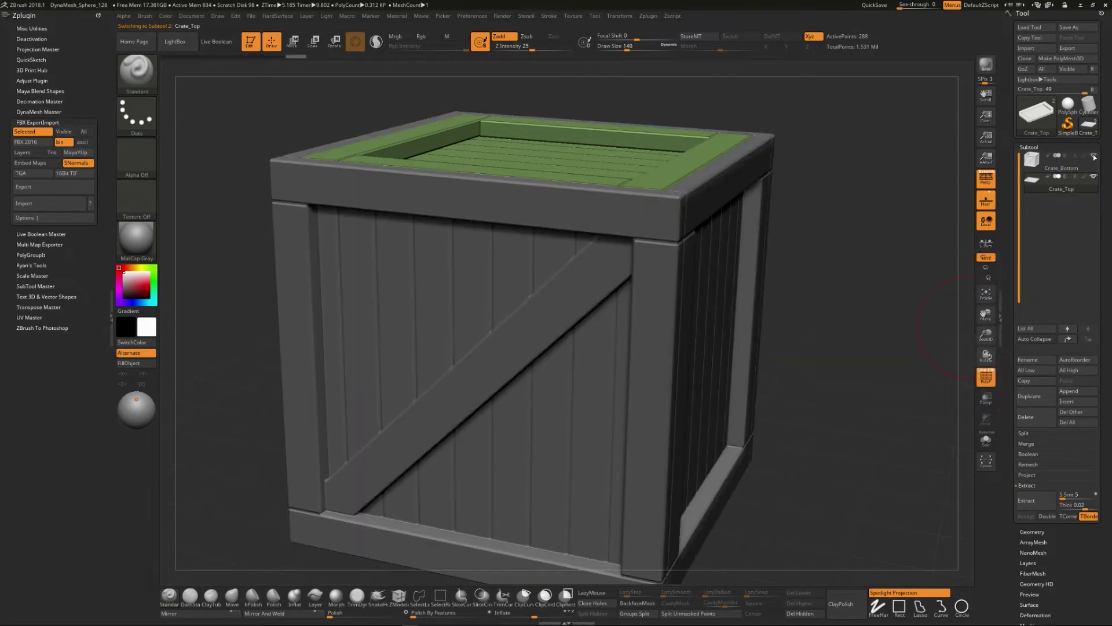
mouse_move(1096, 187)
left_click(986, 377)
left_click(986, 377)
Remesh Crate_Top with DynaMesh at resolution 400 and hide the polyframe
left_click_drag(853, 162, 856, 192)
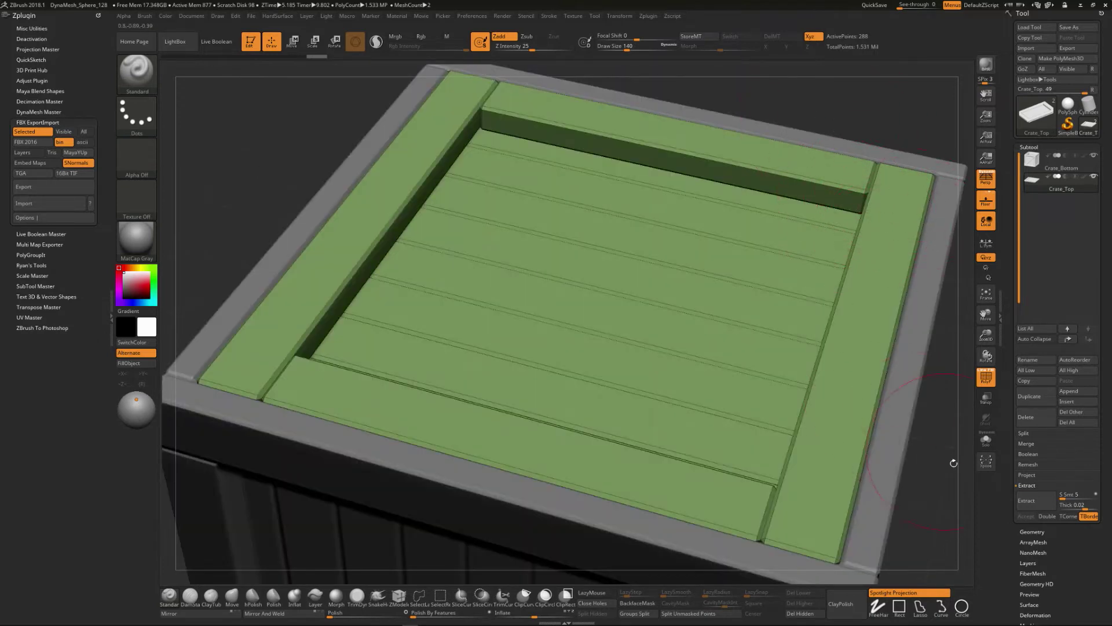
mouse_move(945, 503)
right_mouse_down("ctrl")
mouse_move(917, 465)
mouse_move(926, 486)
right_mouse_up("ctrl")
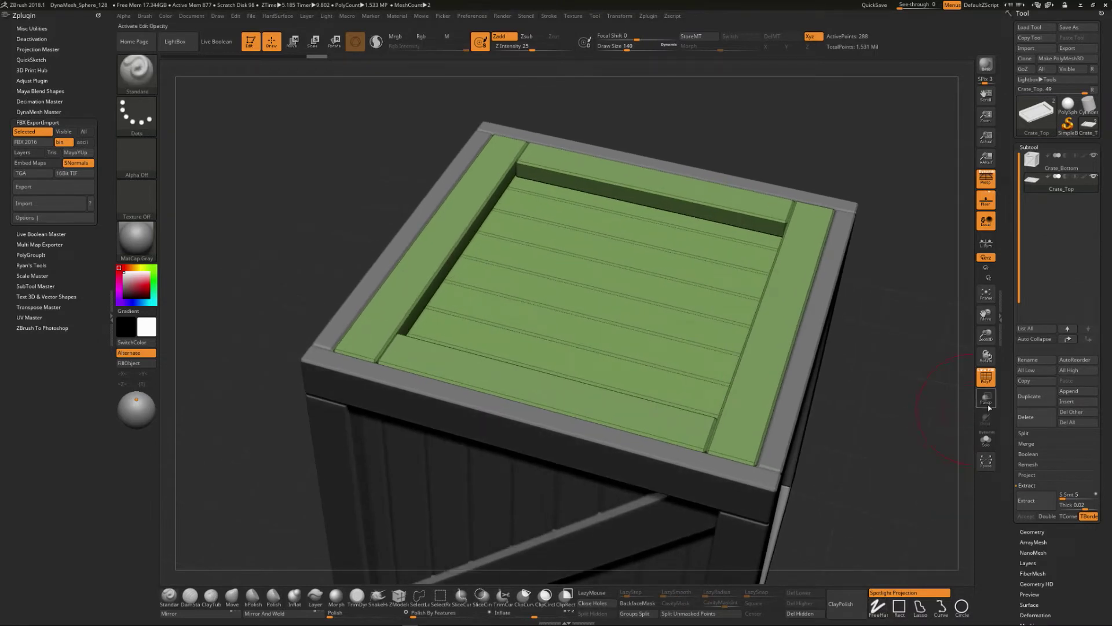
left_click_drag(1009, 398, 1003, 325)
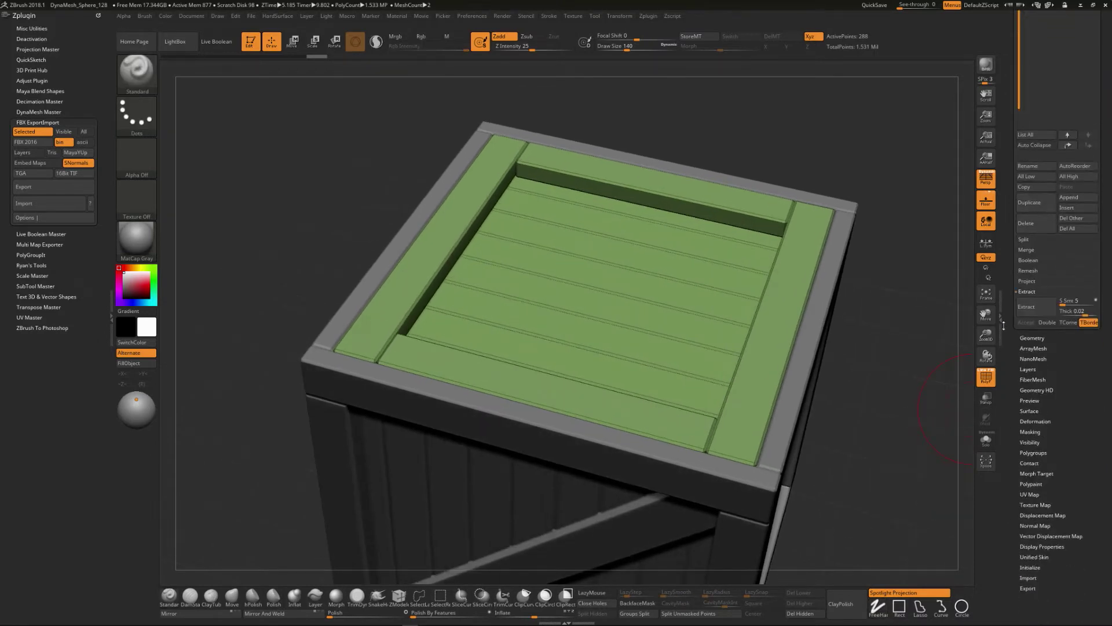
left_click(1030, 338)
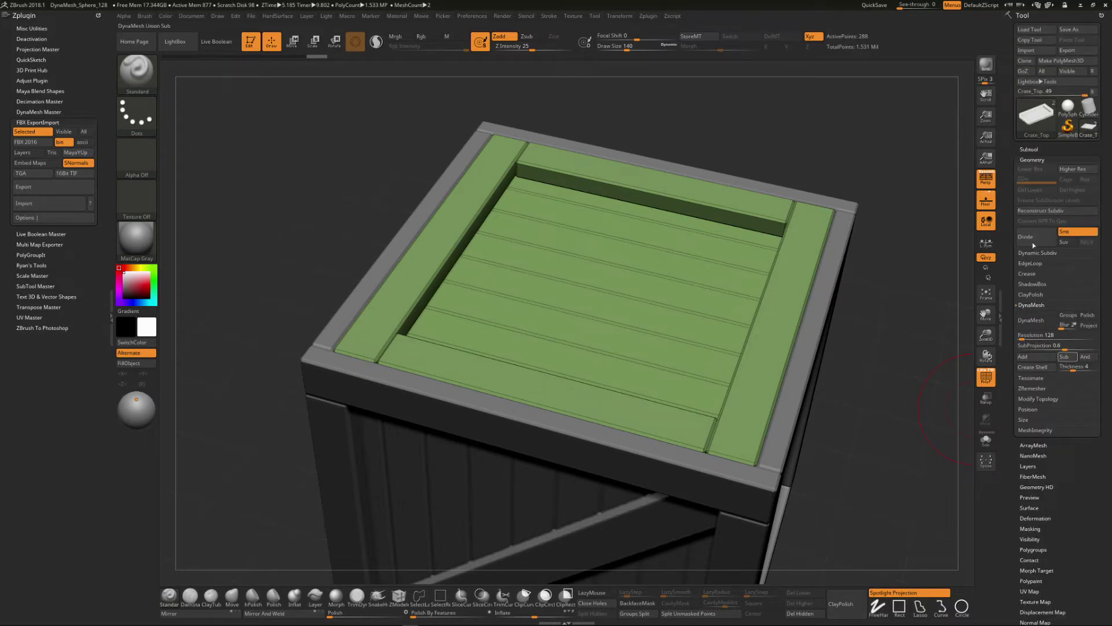
left_click(1027, 150)
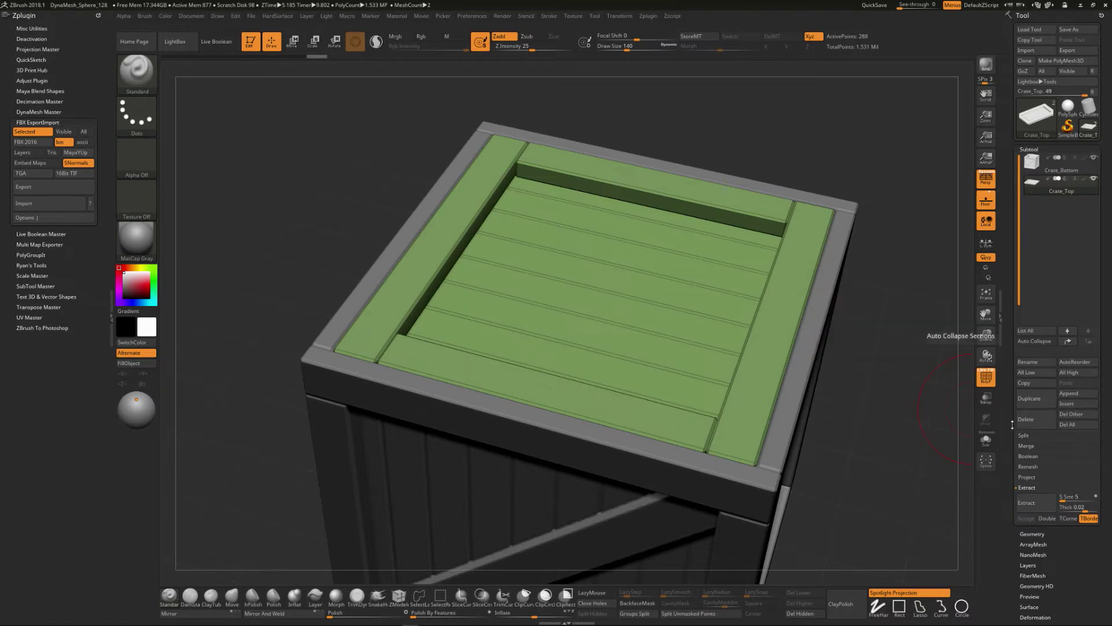
left_click_drag(1011, 466, 1011, 402)
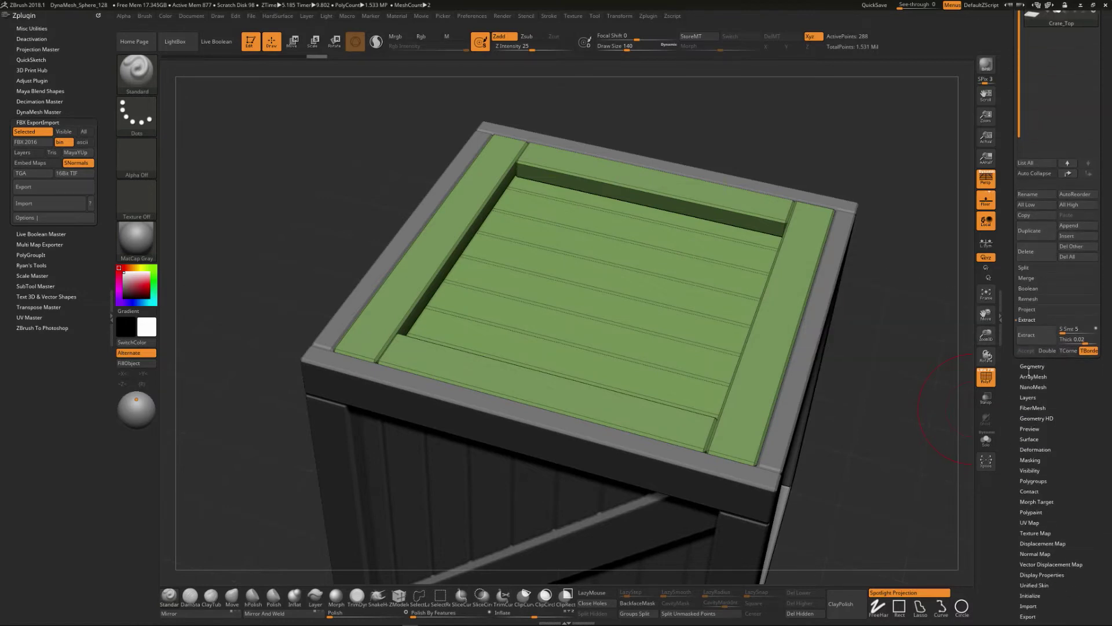
key("shift")
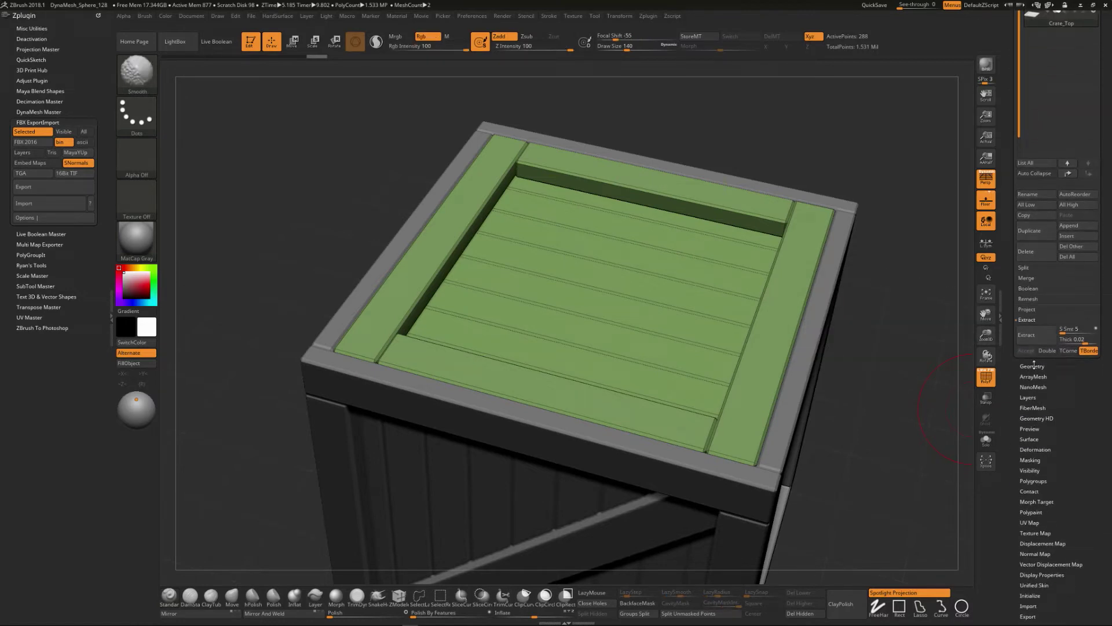
left_click(1031, 365)
left_click_drag(1013, 371, 1011, 288)
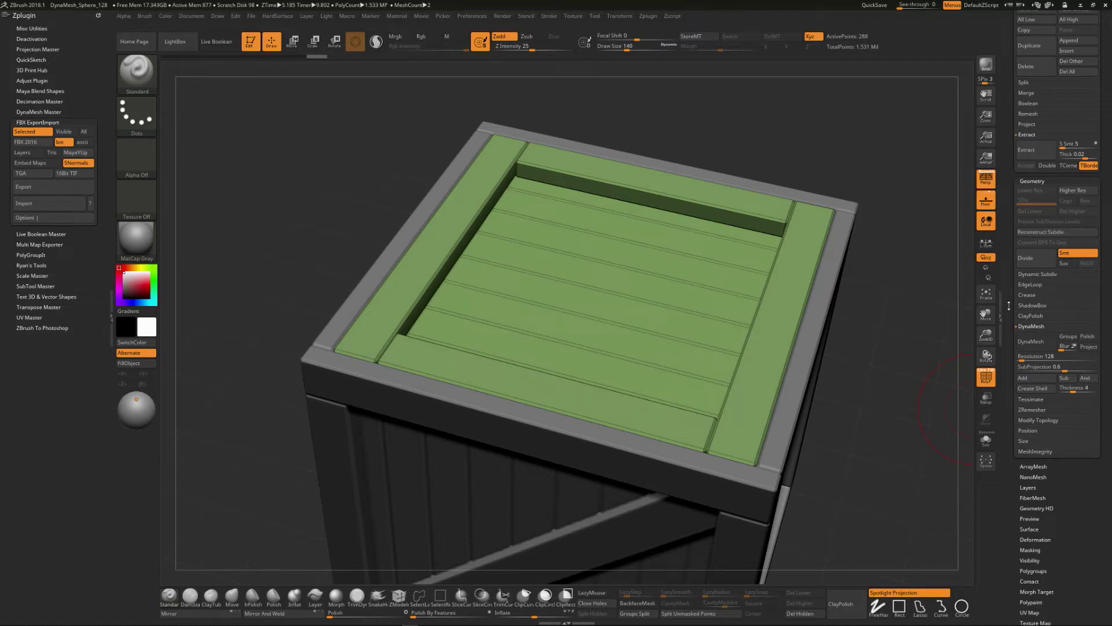
type("4")
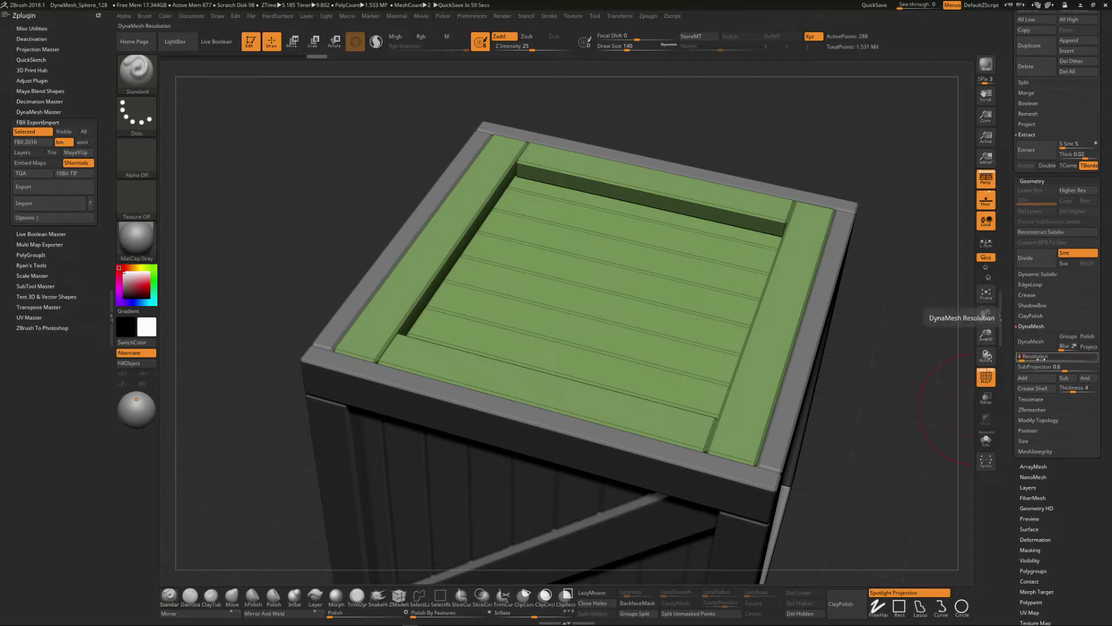
type("00")
key("Return")
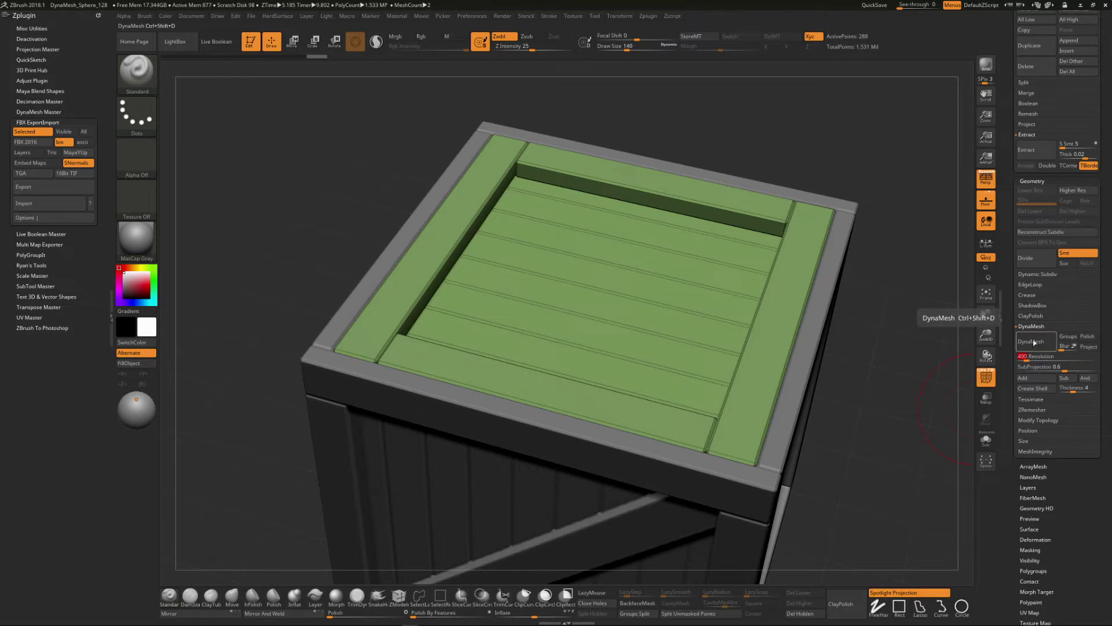
key("ctrl+shift+d")
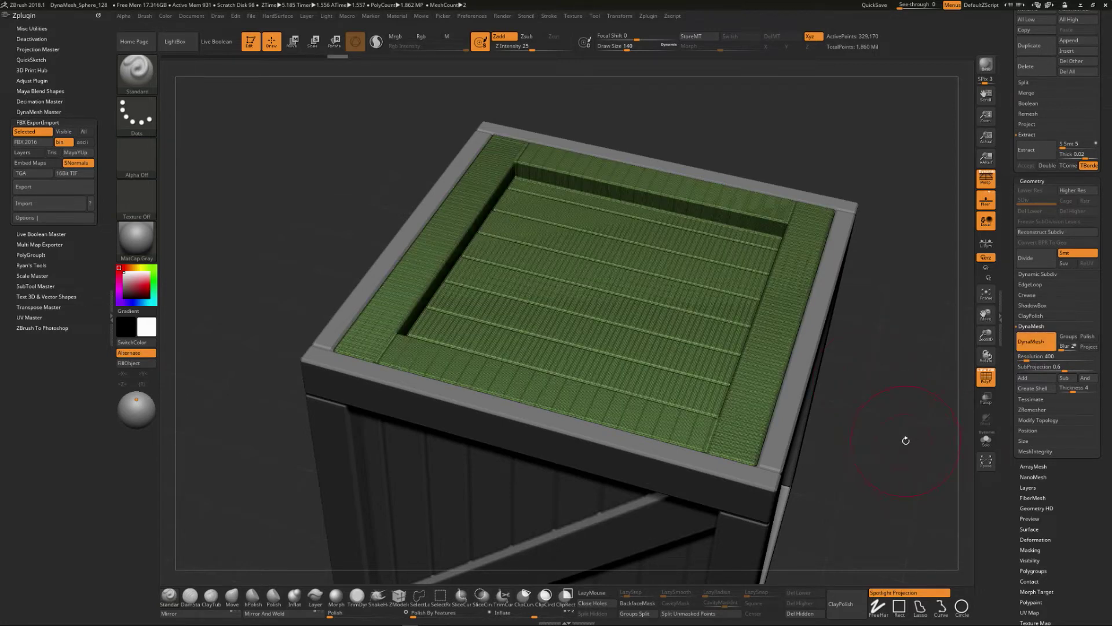
left_click(989, 380)
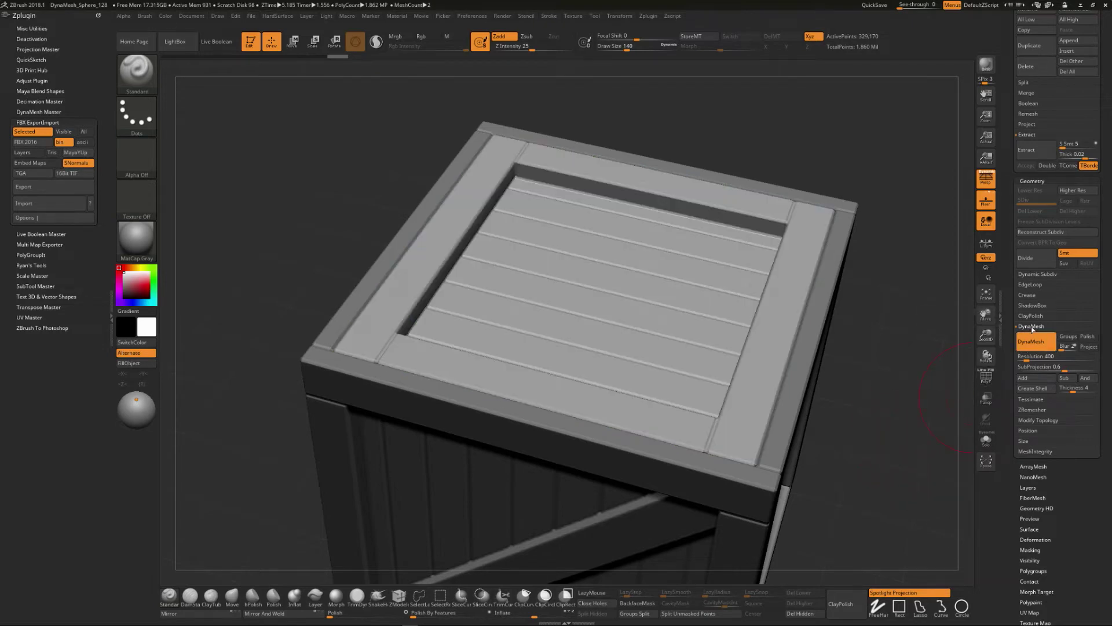
Apply ClayPolish to the remeshed Crate_Top and inspect the lid's edges
left_click(1036, 327)
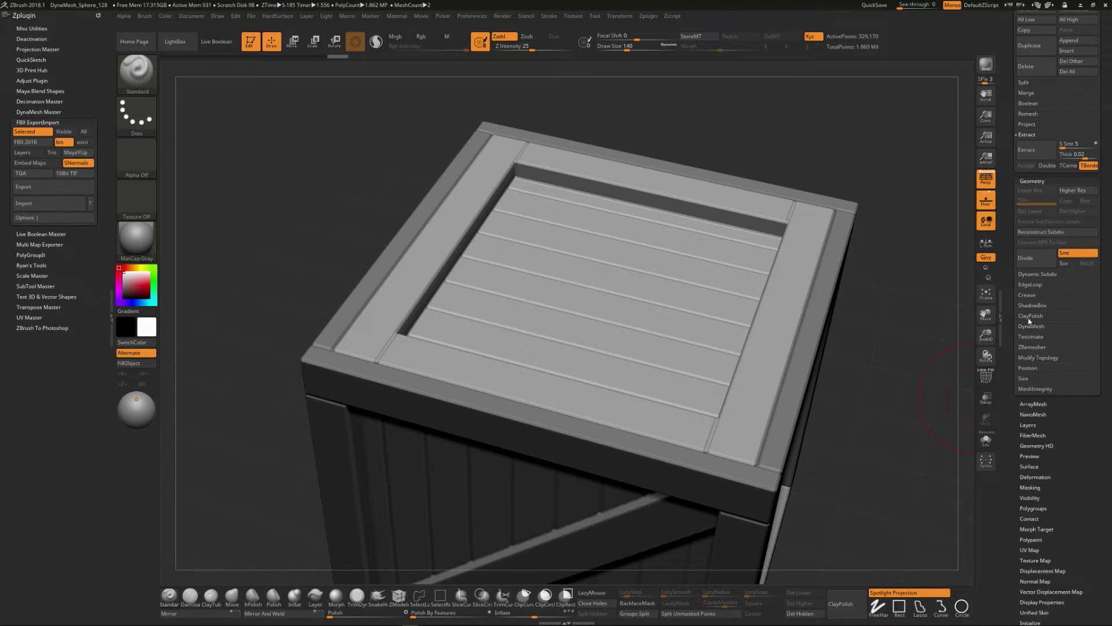
left_click(1030, 316)
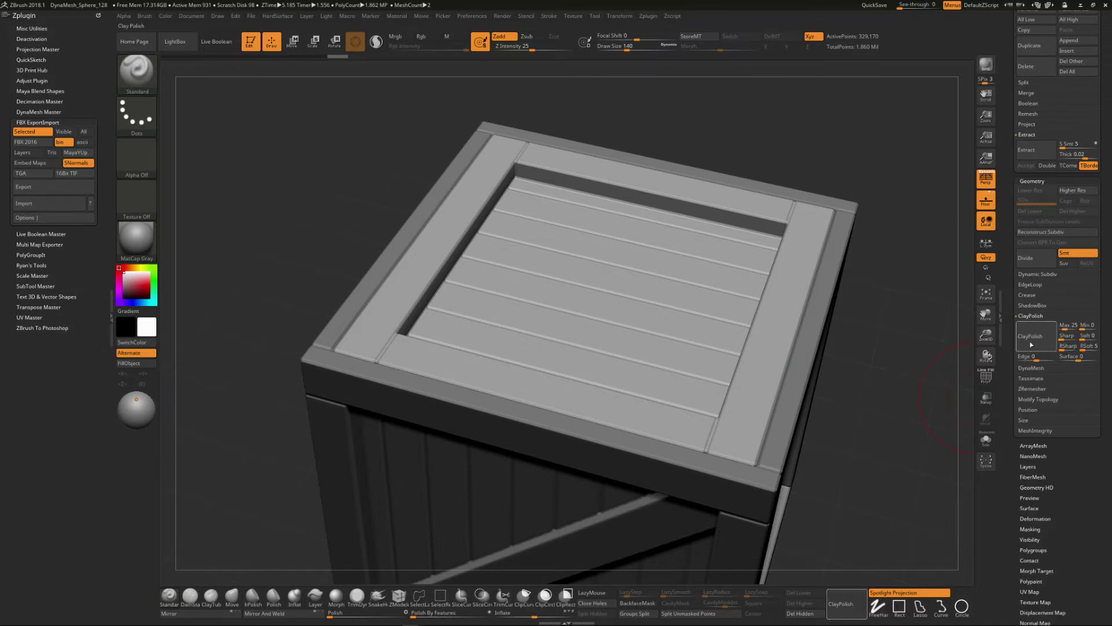
left_click(1031, 342)
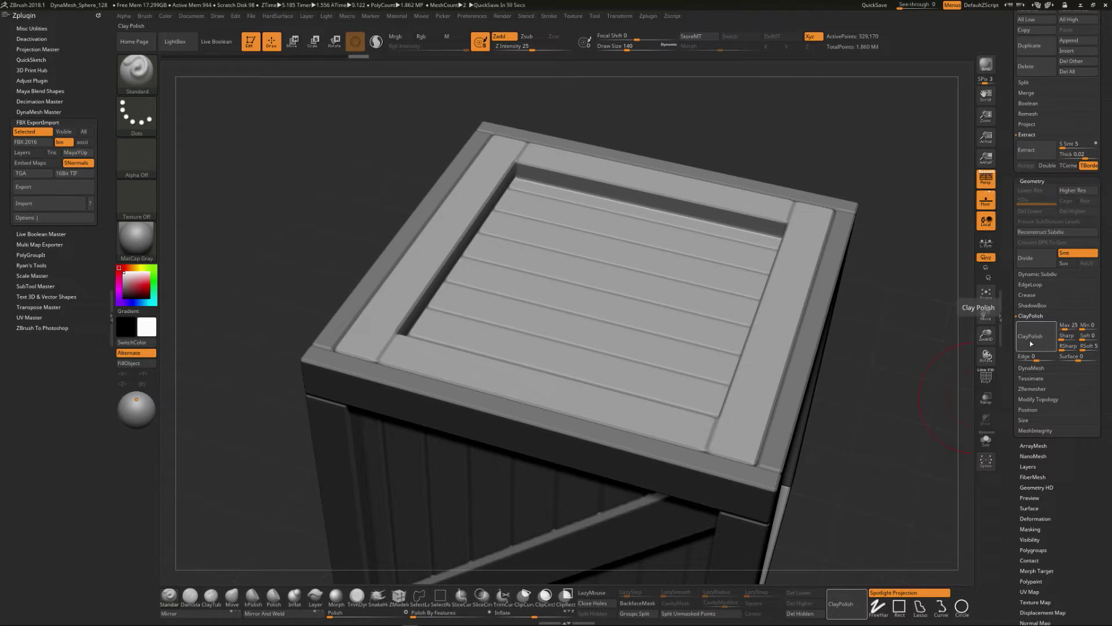
left_click(1028, 342)
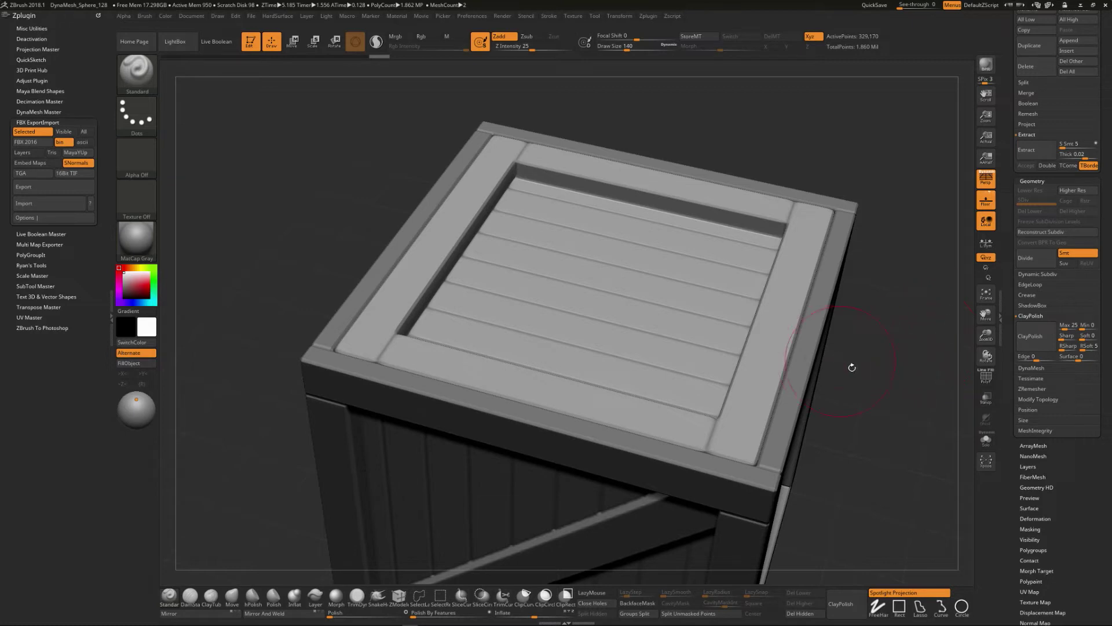
left_click_drag(893, 377, 902, 383)
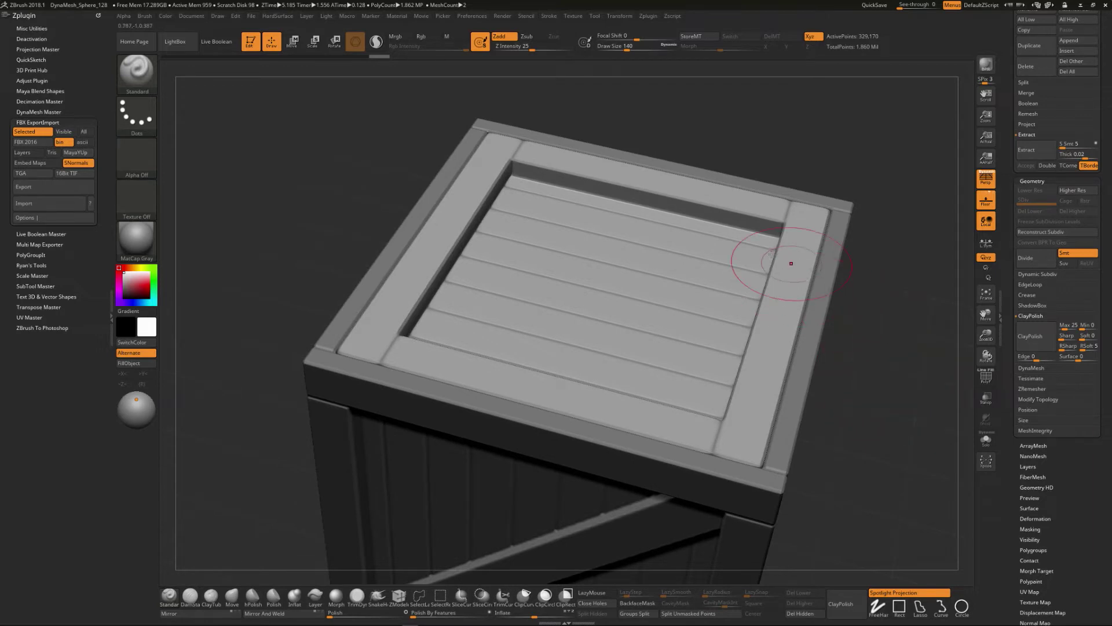
left_click_drag(897, 265, 898, 268)
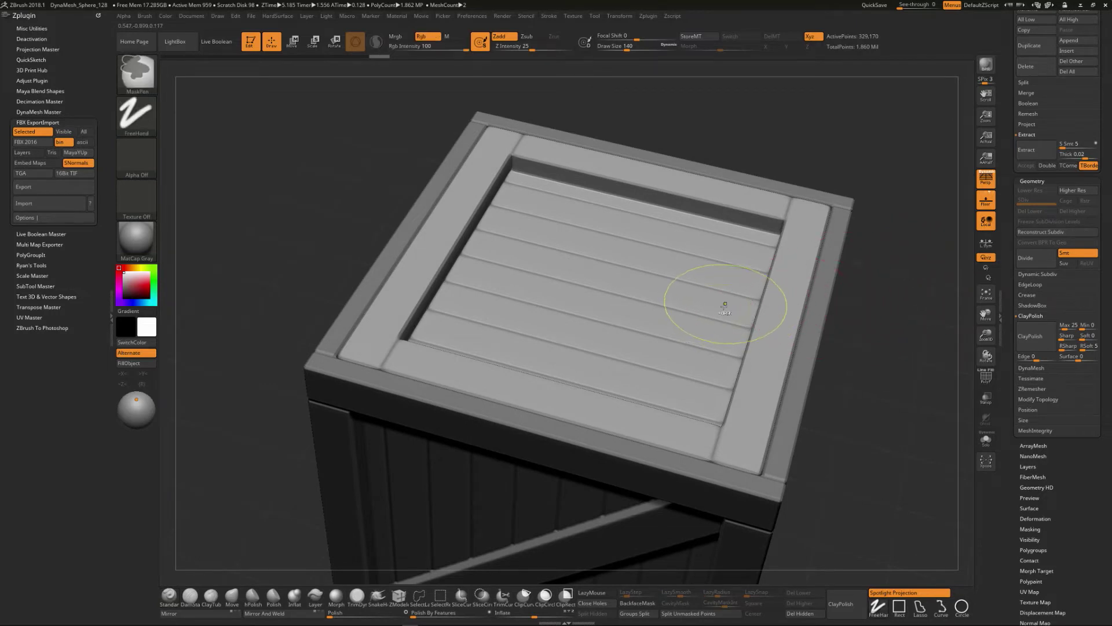
Try a freehand mask stroke across the planks and frame of the crate lid, and clear the mask
mouse_move(723, 303)
left_mouse_down("ctrl")
mouse_move(478, 270)
mouse_move(428, 220)
mouse_move(479, 253)
mouse_move(440, 272)
mouse_move(463, 313)
mouse_move(493, 305)
left_mouse_up("ctrl")
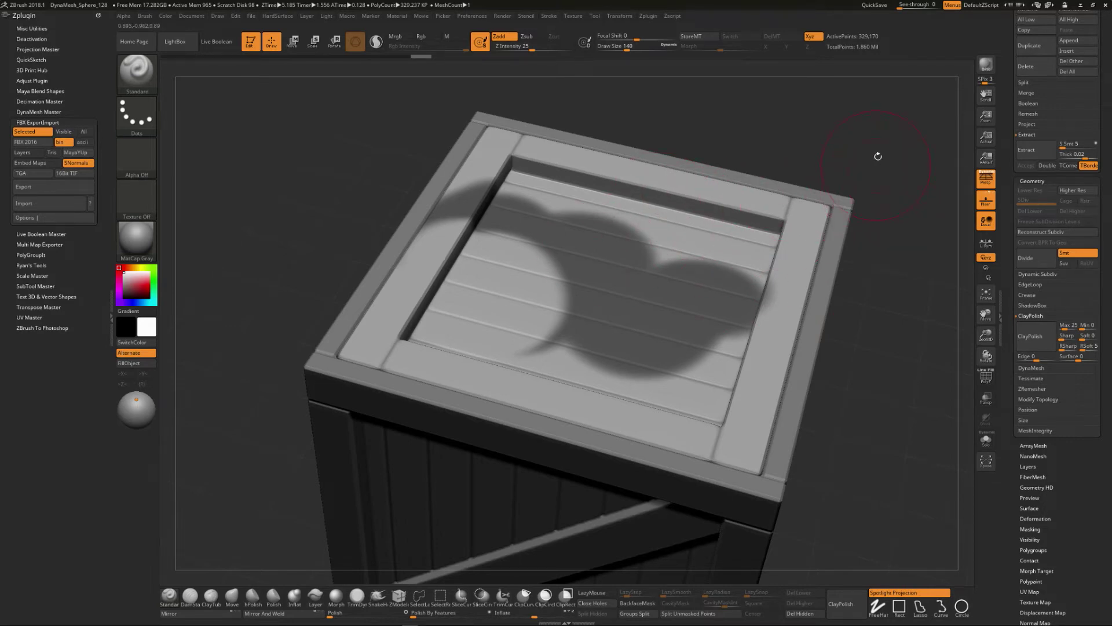
left_click_drag(893, 113, 828, 138, "ctrl")
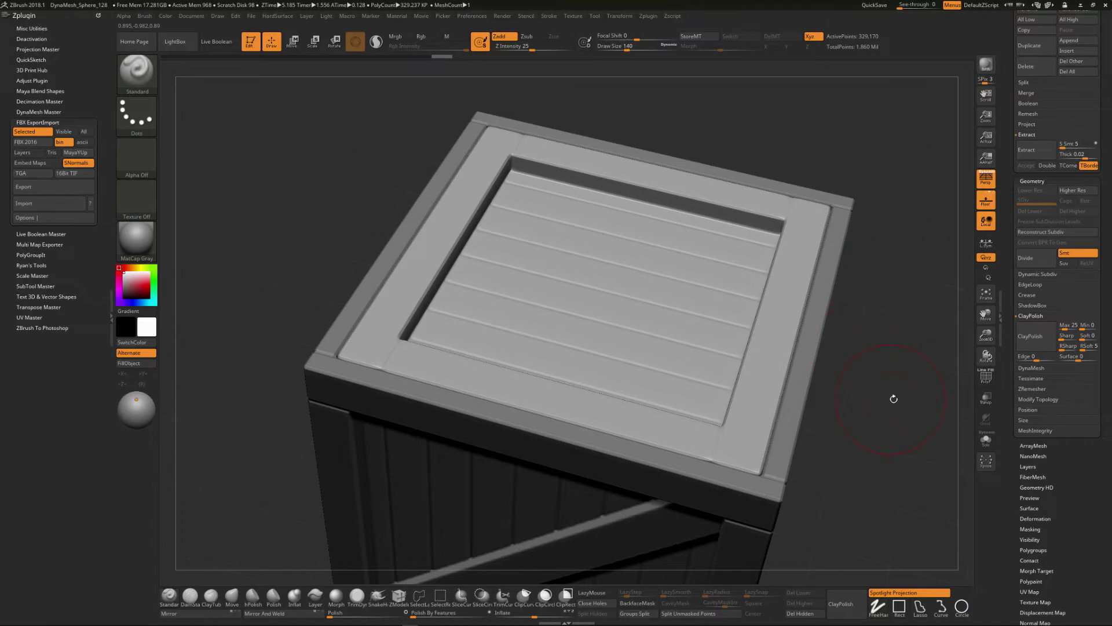
left_click_drag(894, 399, 895, 393)
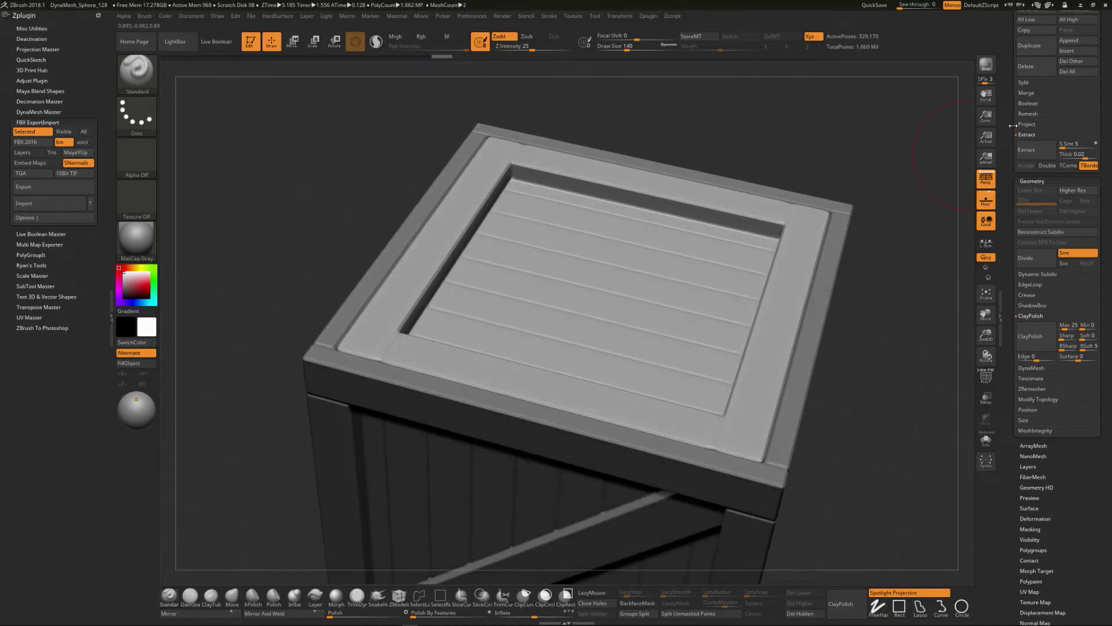
Switch the active subtool between Crate_Bottom and Crate_Top, ending on Crate_Bottom, and bring the crate's front into view
left_click_drag(1004, 111, 1015, 219)
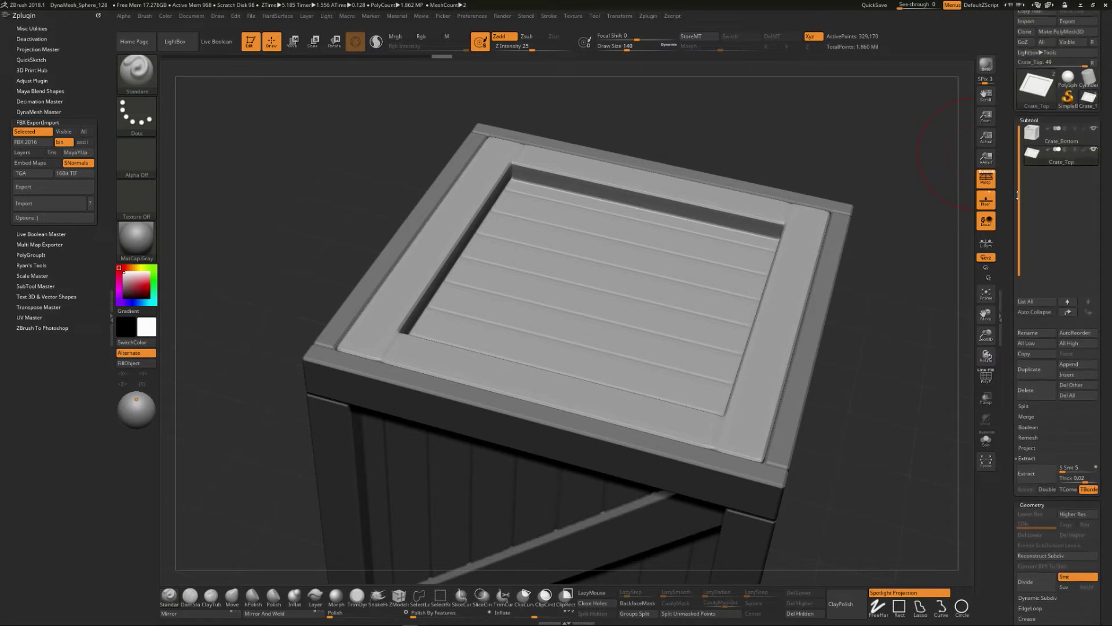
left_click(1032, 141)
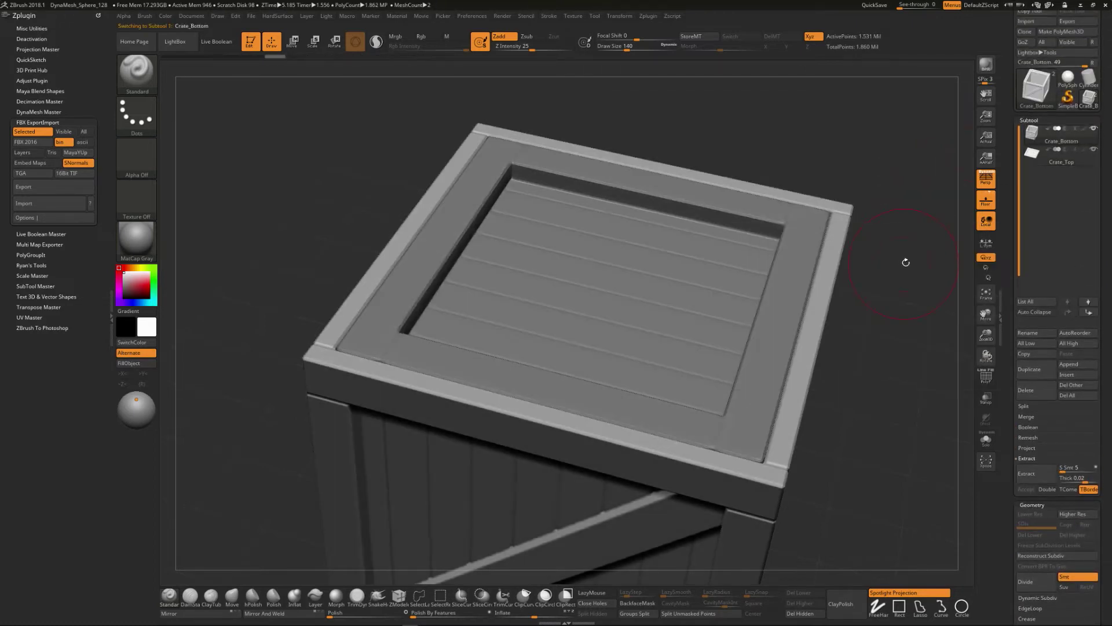
left_click(1045, 162)
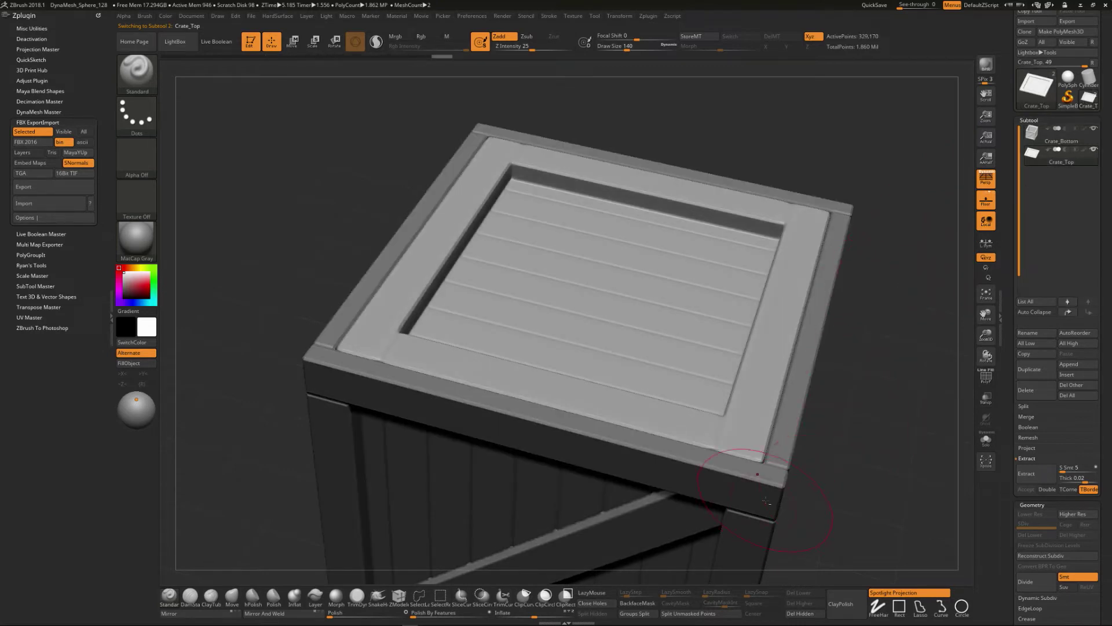
left_click(730, 481, "alt")
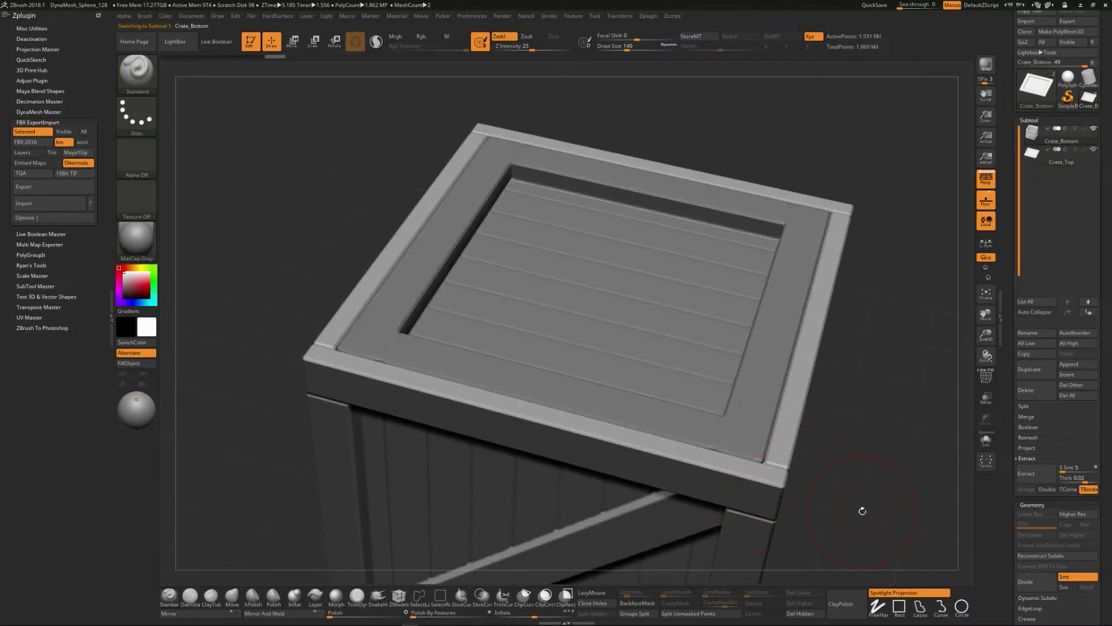
left_click_drag(863, 510, 875, 398)
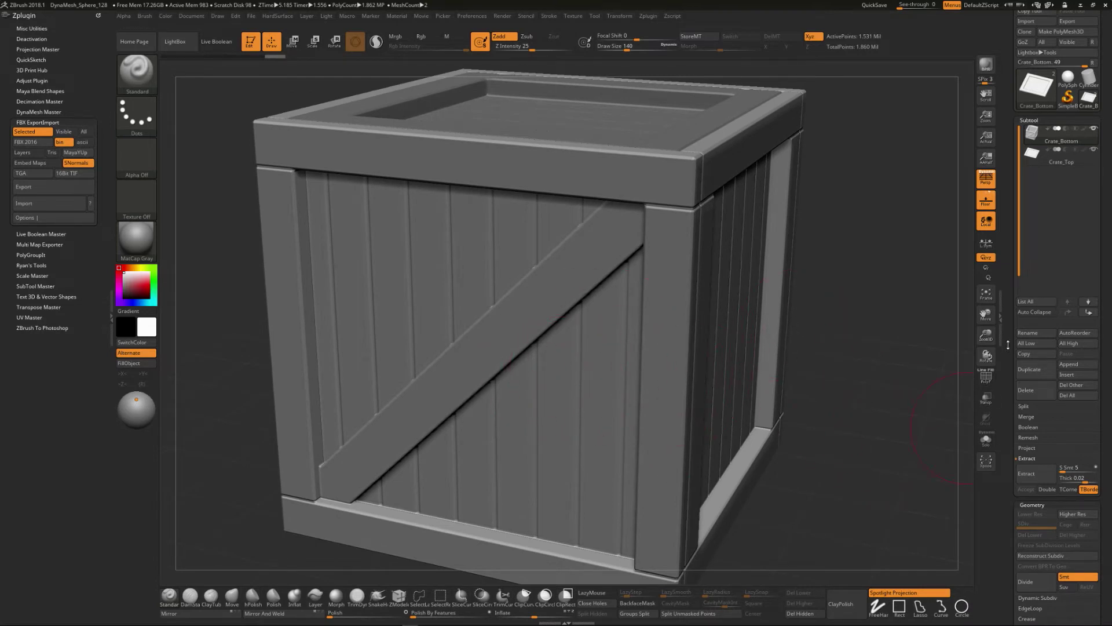
Apply ClayPolish to Crate_Bottom to soften its edges and clear the resulting mask
left_click_drag(1010, 336, 1013, 245)
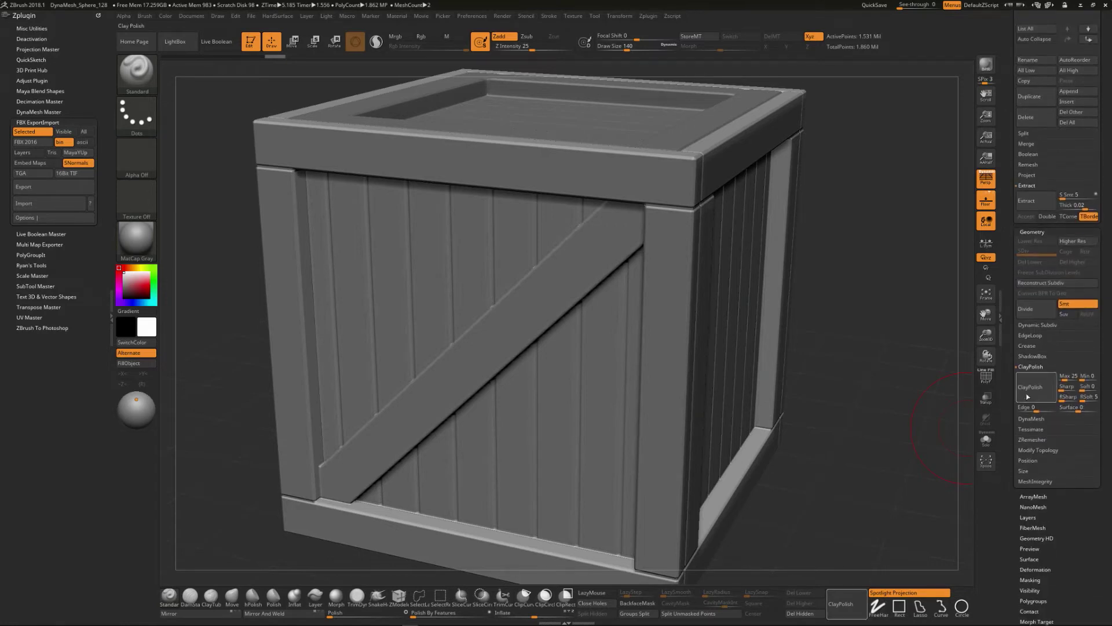
left_click(1034, 387)
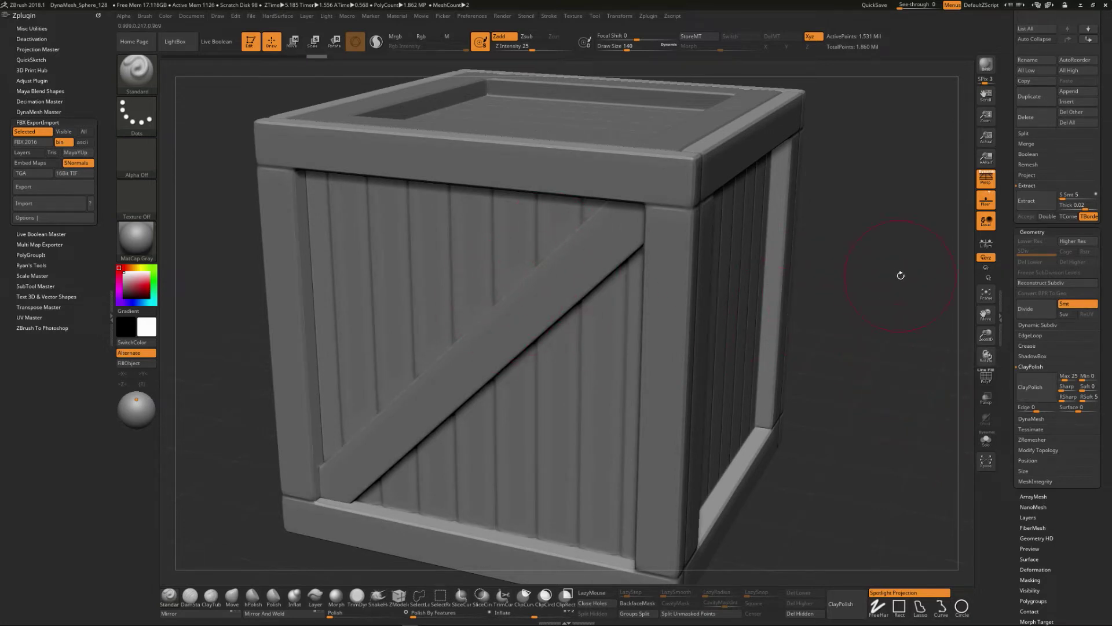
left_click_drag(919, 166, 862, 271, "ctrl")
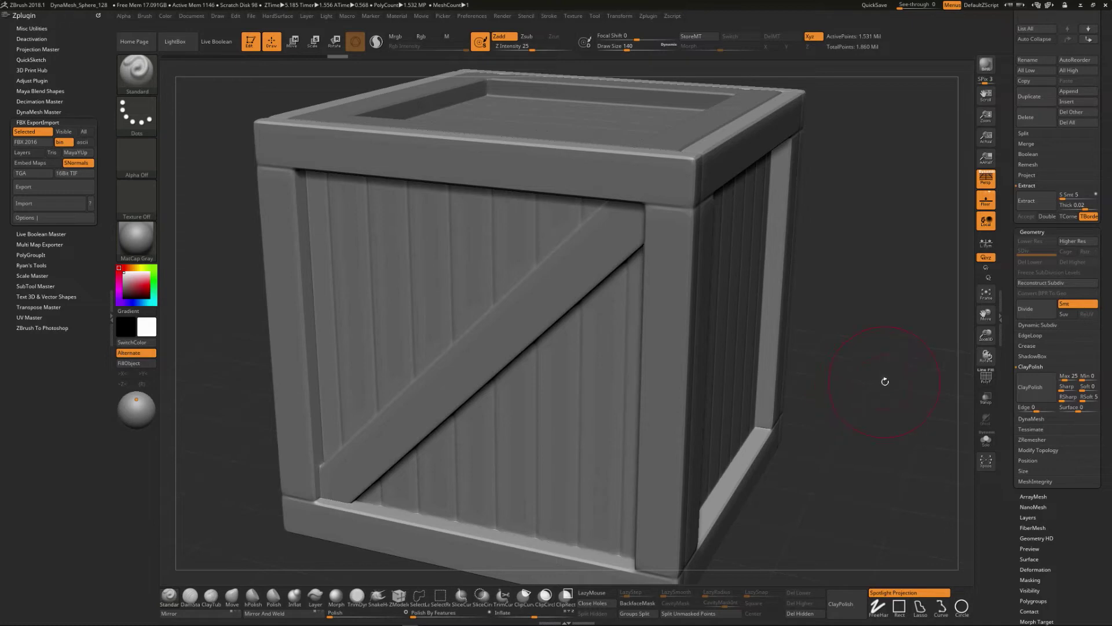
Switch the sculpting brush to TrimDynamic
key("b")
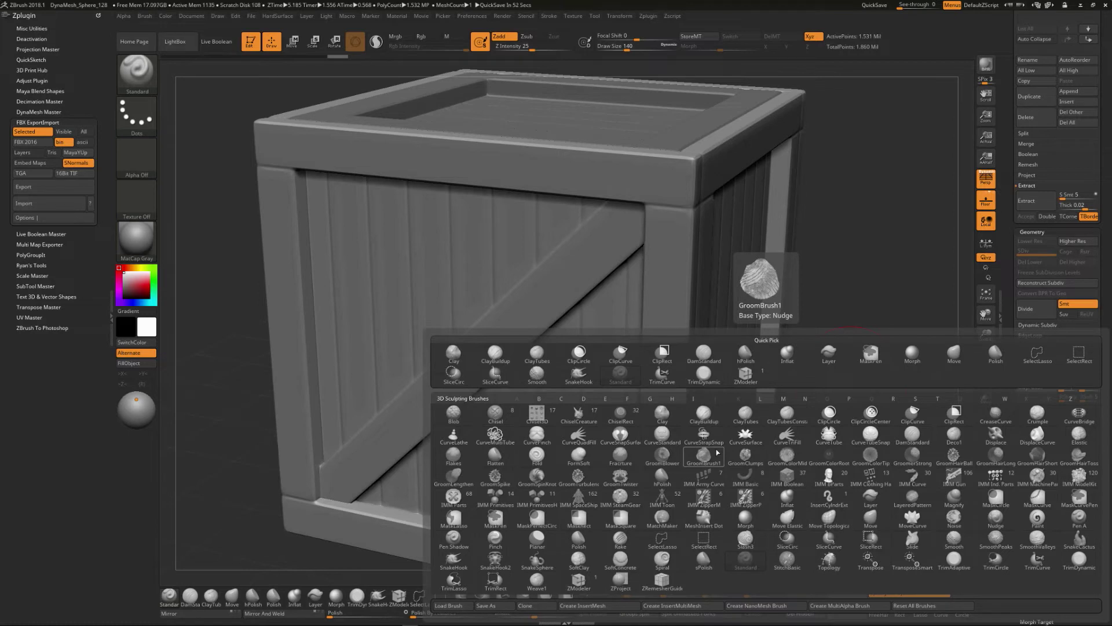
key("t")
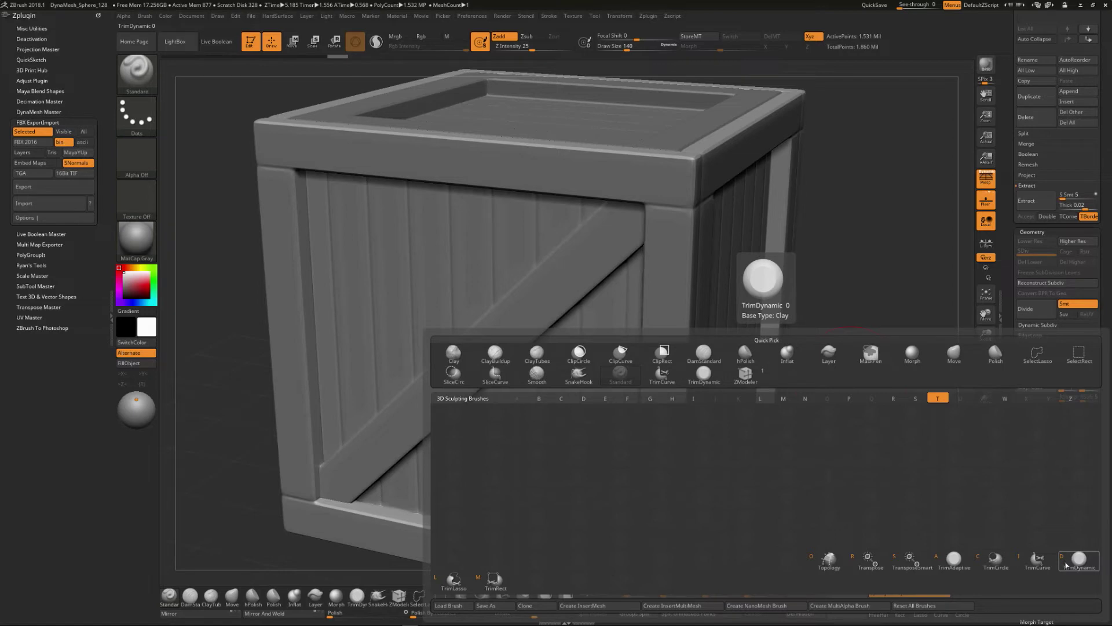
left_click(1077, 559)
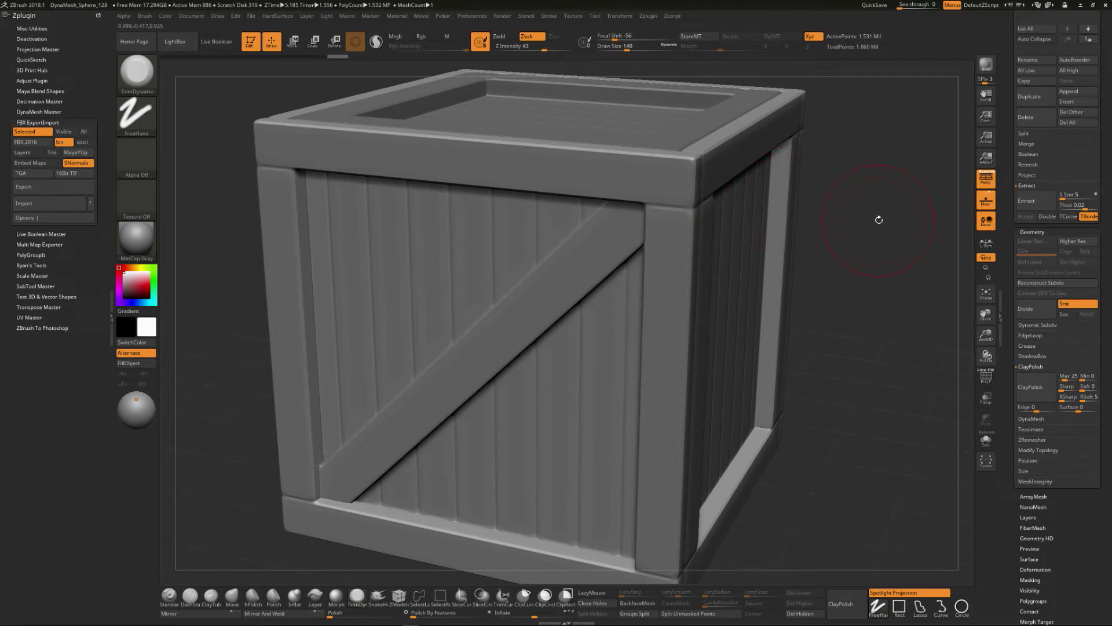
Try a large trim stroke down the crate's front vertical corner, undo it, and chip the corner's edge at draw size 23
mouse_move(878, 236)
left_mouse_down()
mouse_move(672, 155)
mouse_move(681, 165)
mouse_move(655, 173)
mouse_move(606, 159)
mouse_move(681, 191)
mouse_move(682, 377)
left_mouse_up()
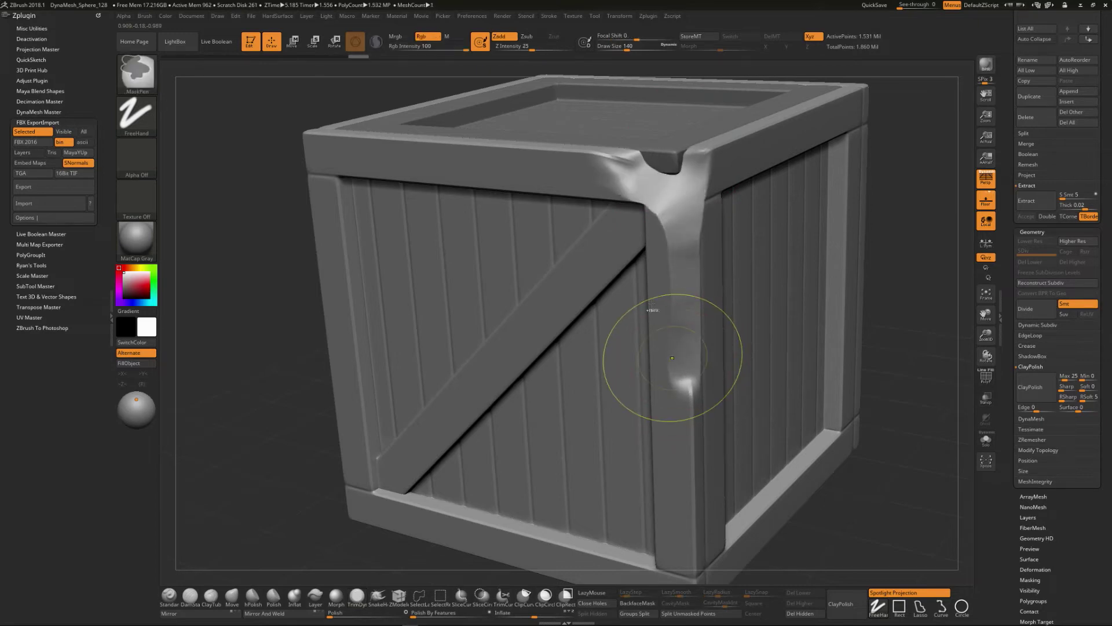
key("ctrl+z")
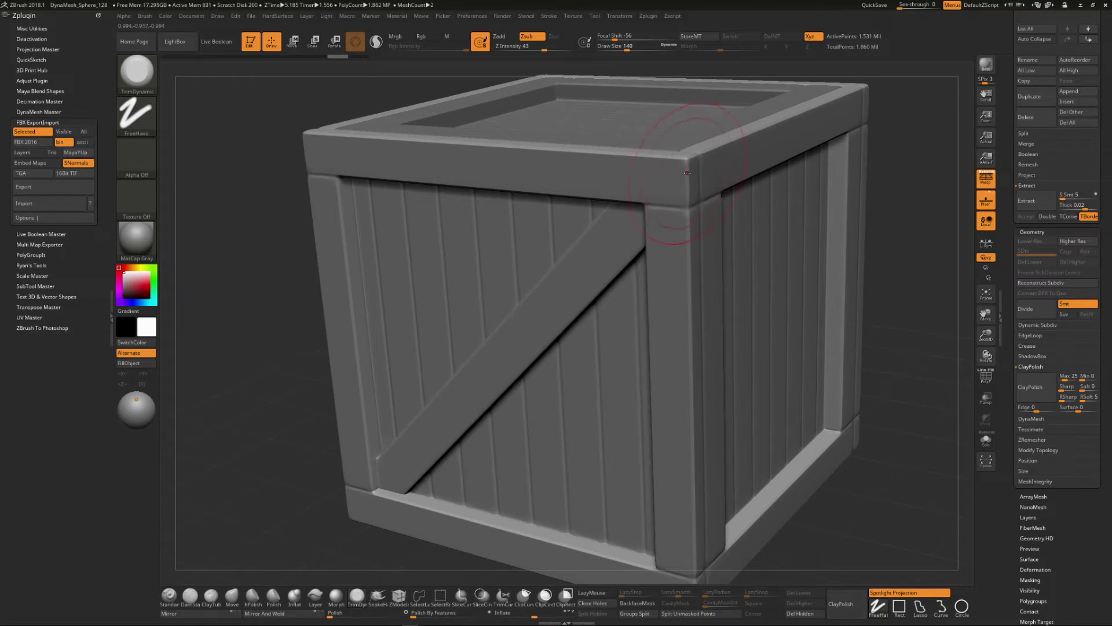
key("s")
left_click_drag(686, 172, 672, 172)
Dock the Stroke palette in the side tray above Zplugin, keeping the tray open
left_click(551, 18)
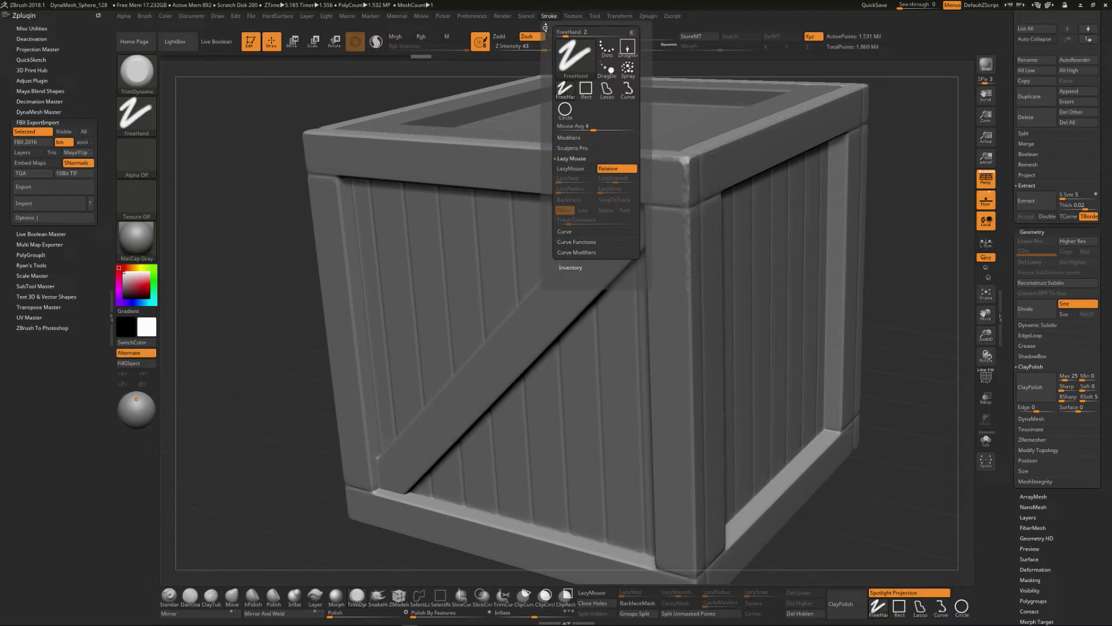
mouse_move(545, 27)
left_mouse_down()
mouse_move(504, 72)
mouse_move(61, 126)
mouse_move(13, 121)
left_mouse_up()
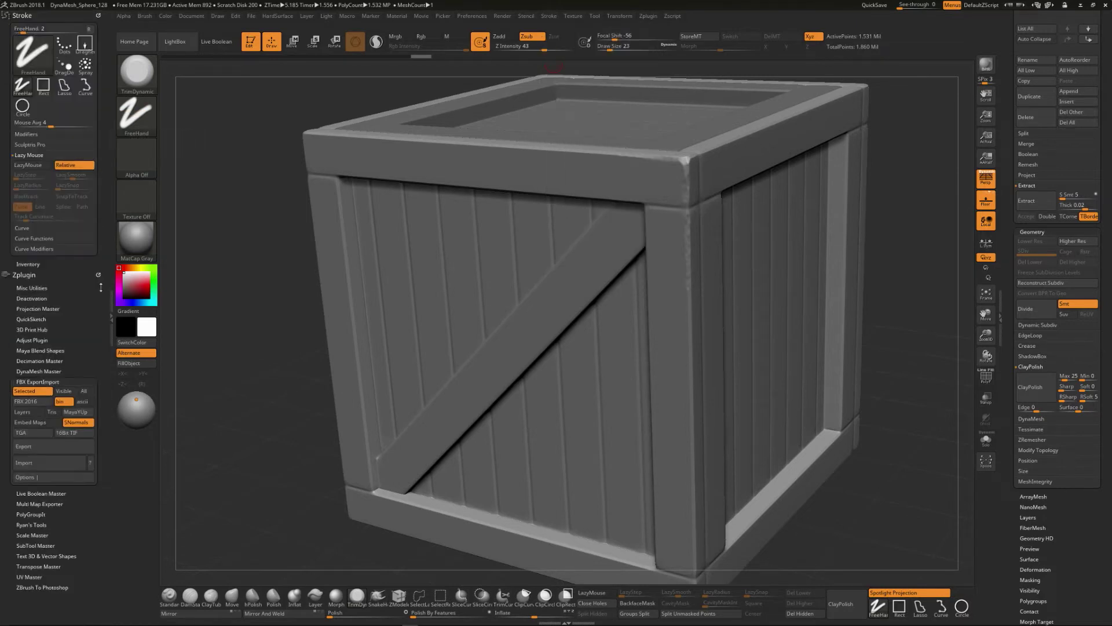
left_click(111, 301)
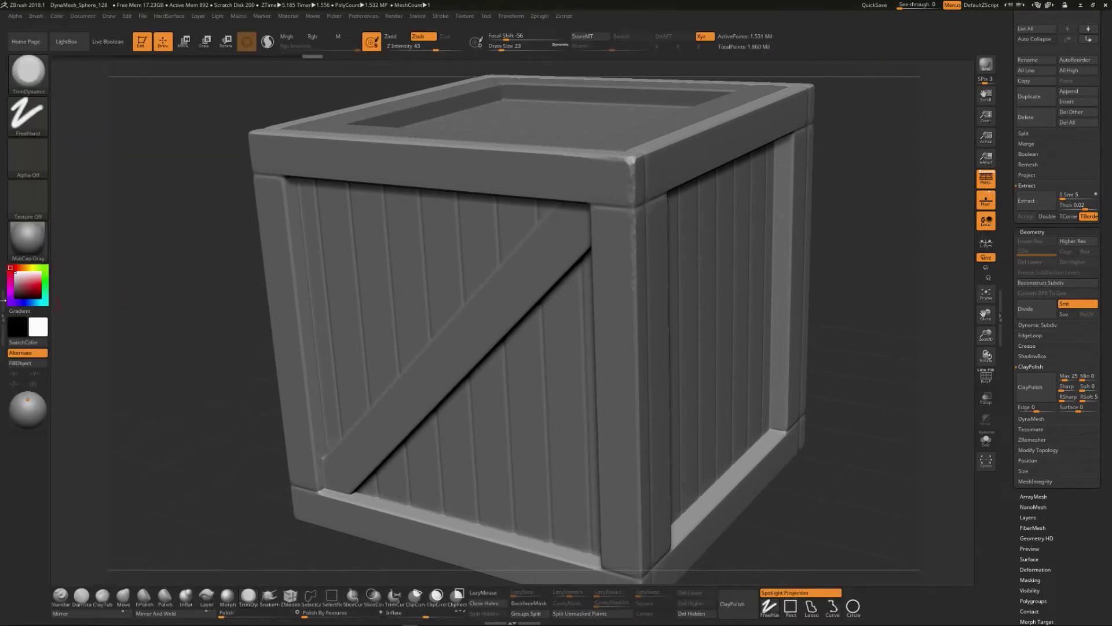
left_click(3, 315)
left_click(112, 297)
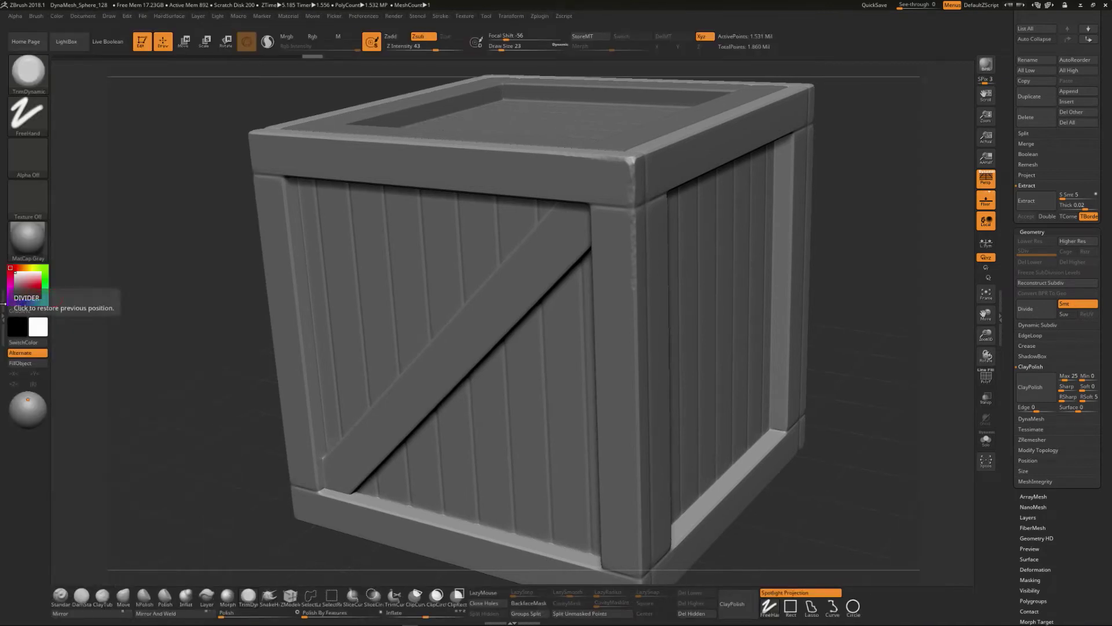
left_click(4, 303)
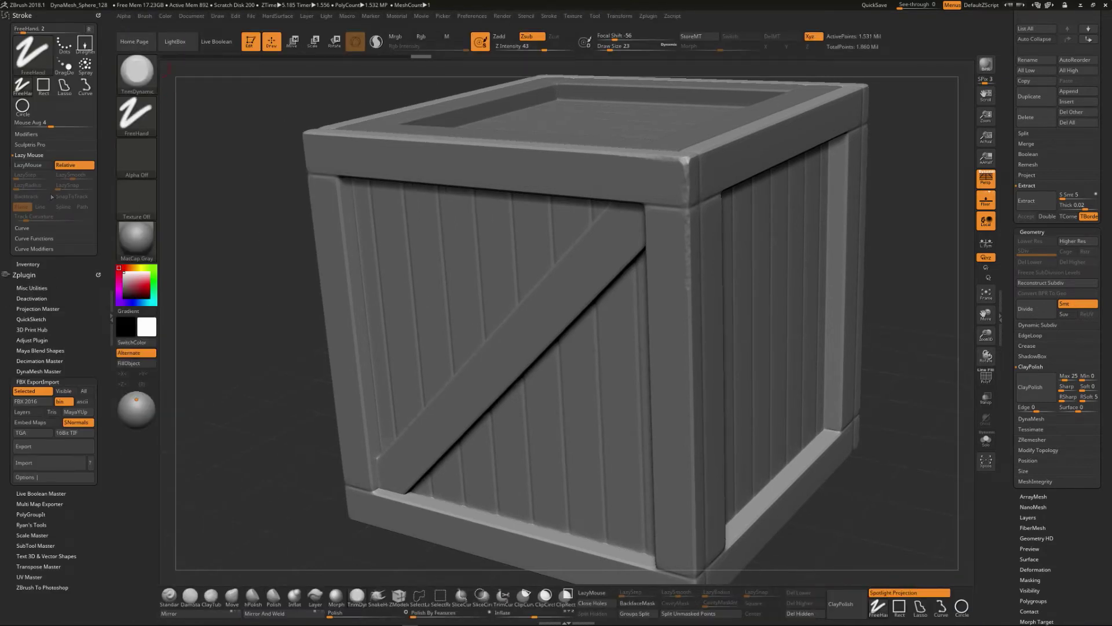
Enable LazyMouse for the brush with LazyStep 0, LazySmooth 9 and LazyRadius 46
left_click(27, 154)
left_click(25, 154)
left_click(43, 166)
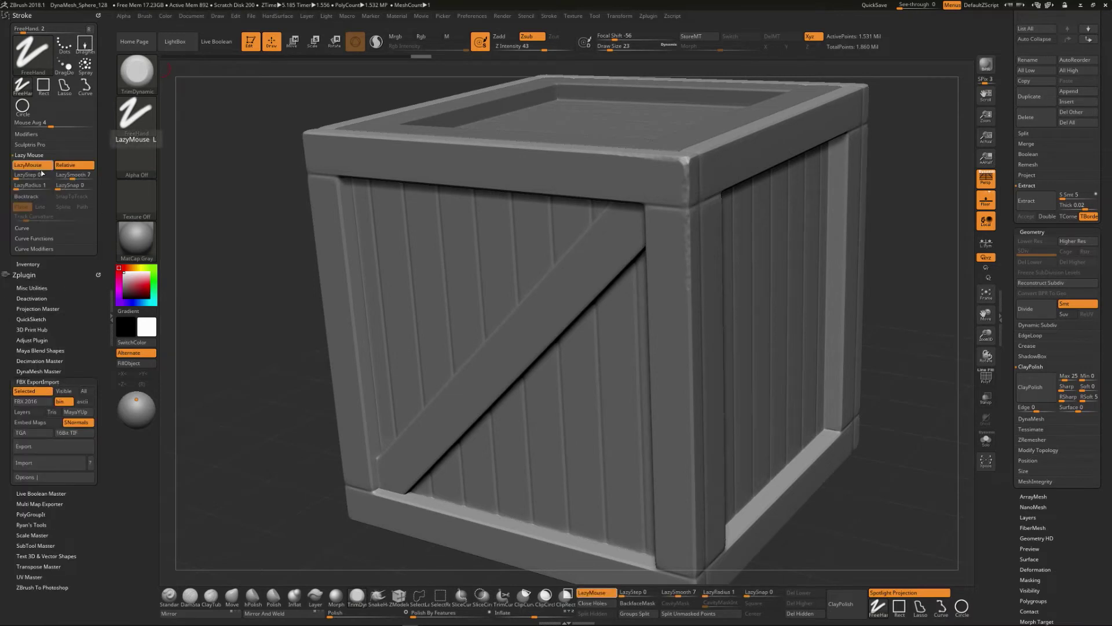
left_click(24, 175)
left_click_drag(19, 175, 15, 175)
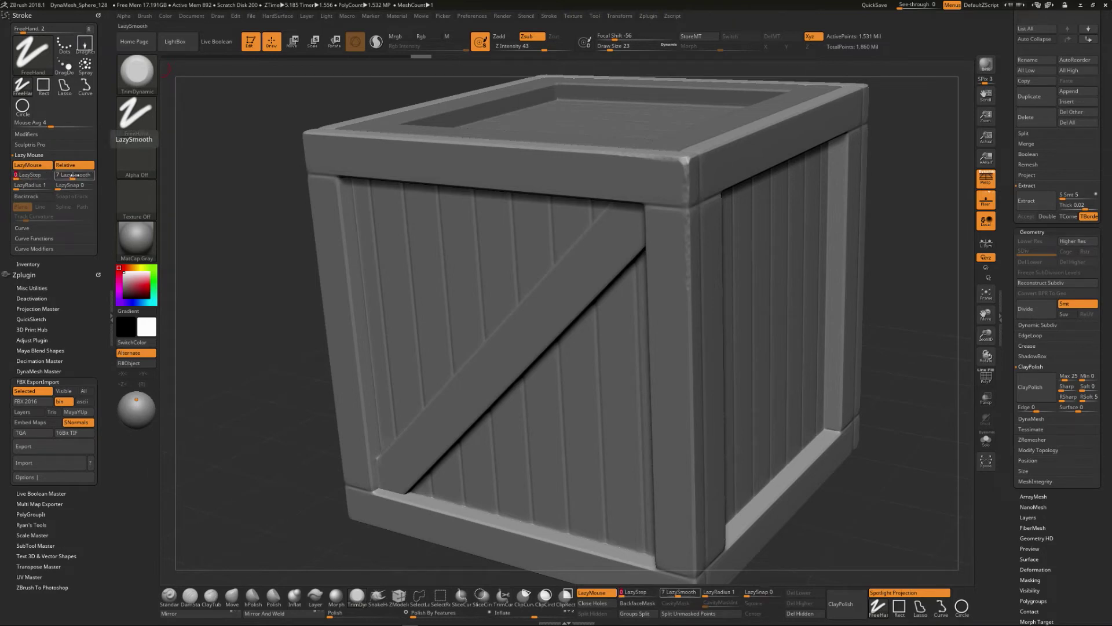
left_click_drag(74, 177, 26, 187)
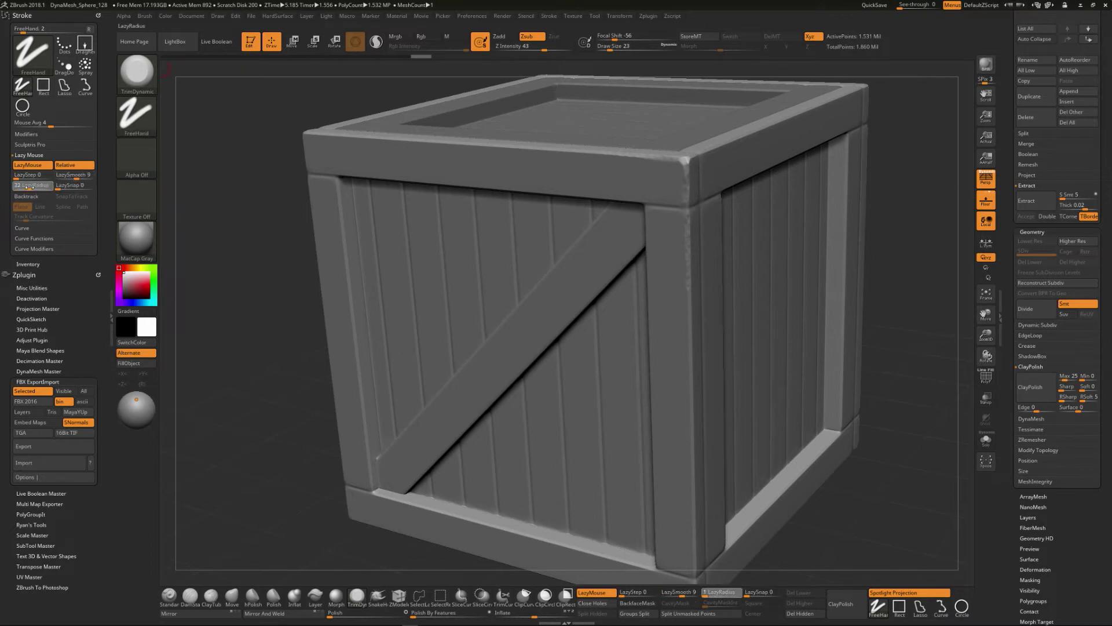
left_click_drag(28, 187, 29, 187)
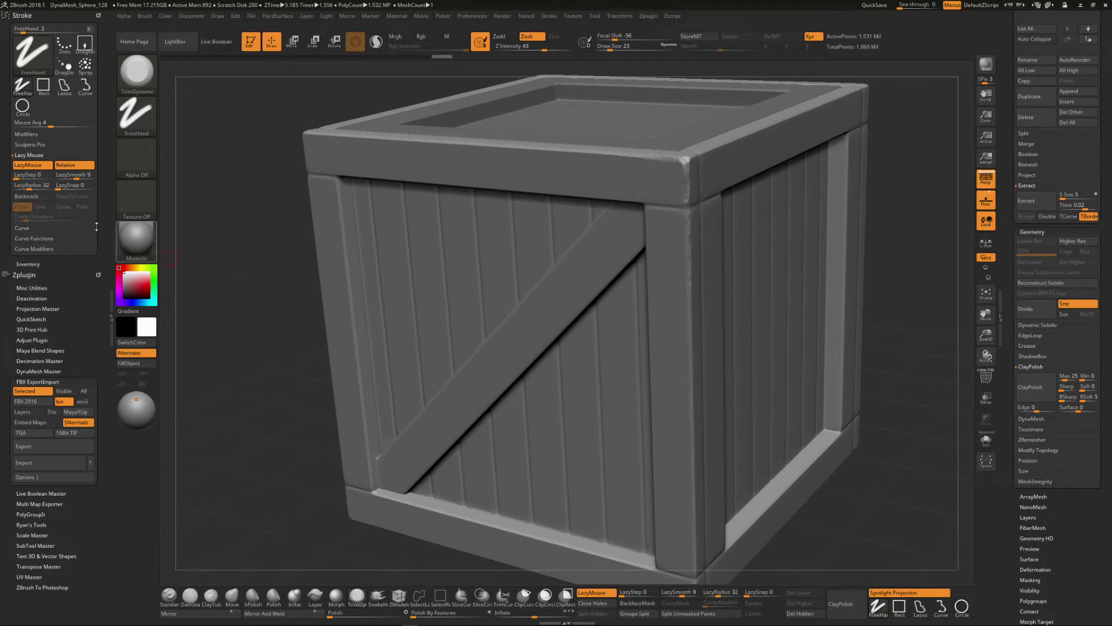
left_click_drag(32, 187, 32, 186)
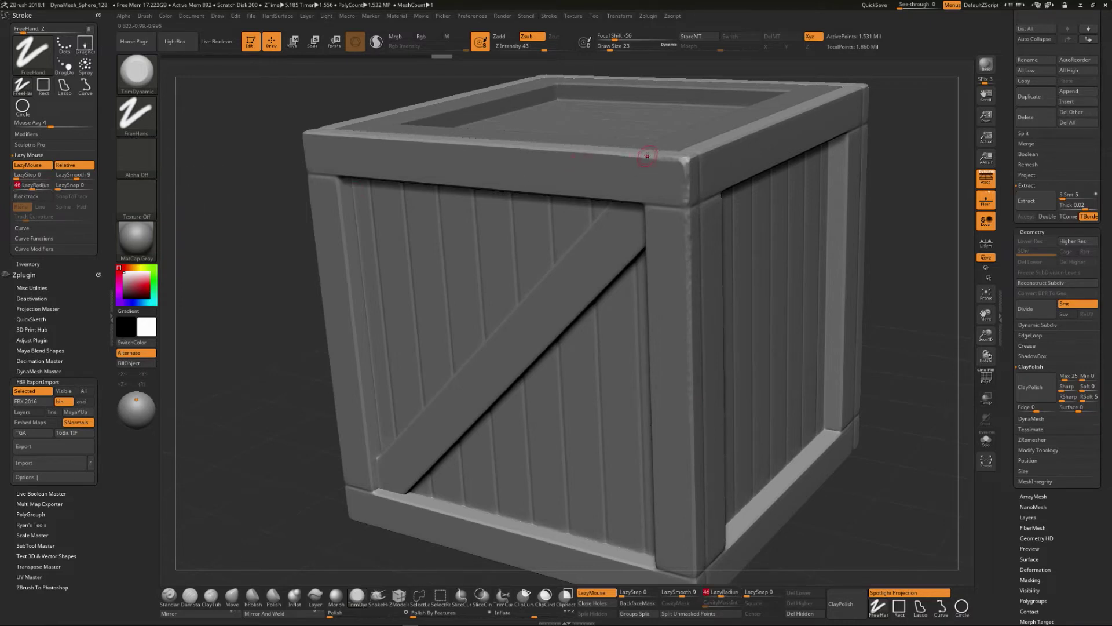
Set the draw size to 33 and trim along the upper front edge of the crate's top board
type("s")
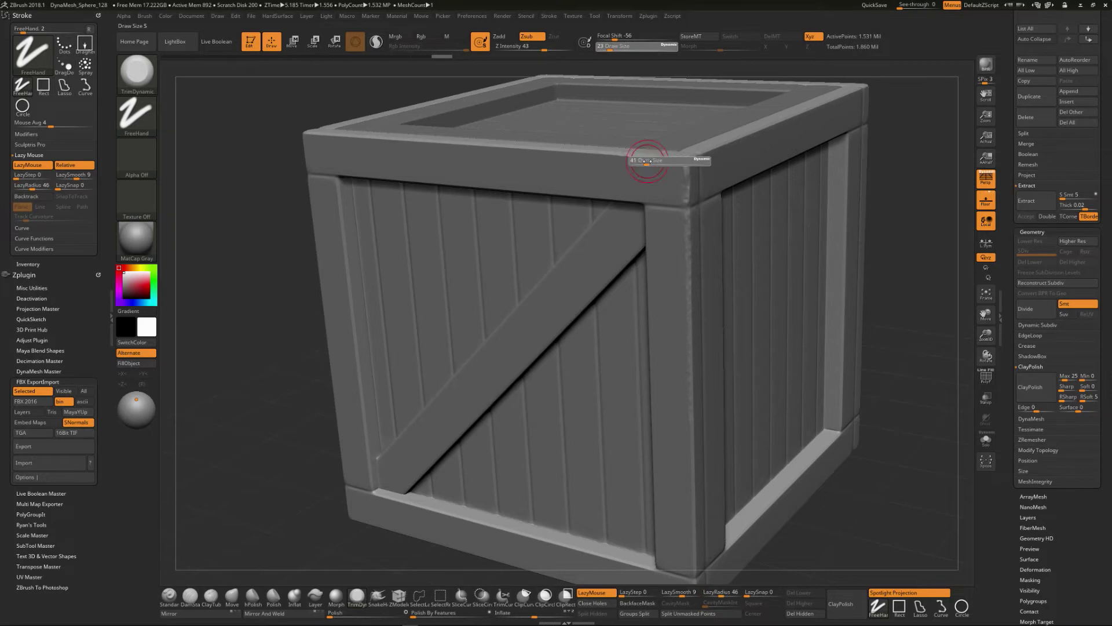
type("33")
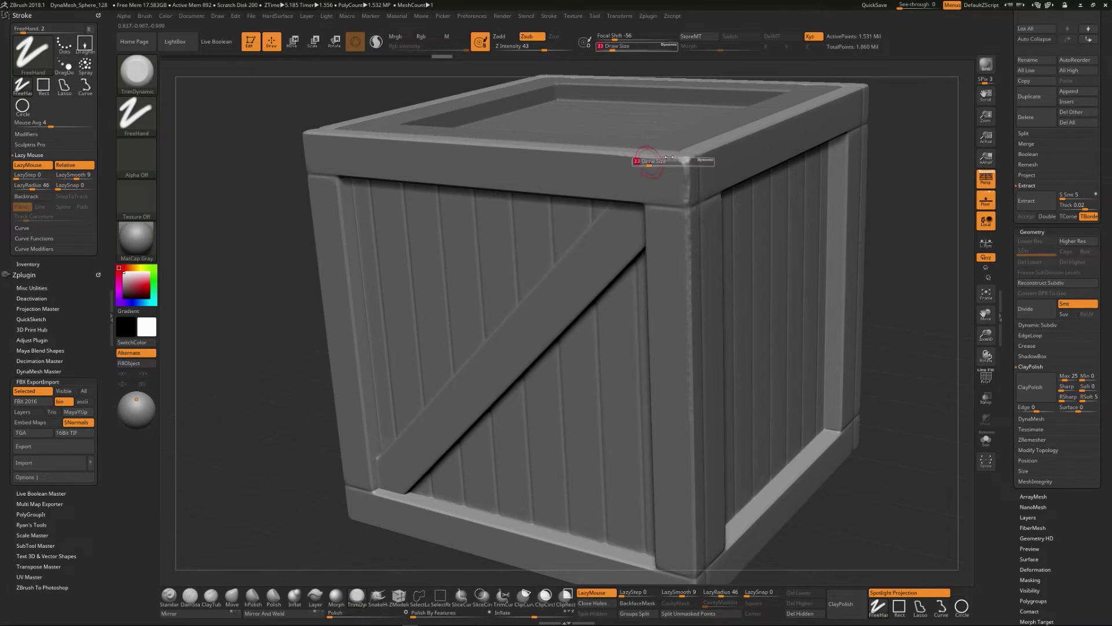
key("Return")
left_click_drag(682, 159, 340, 133)
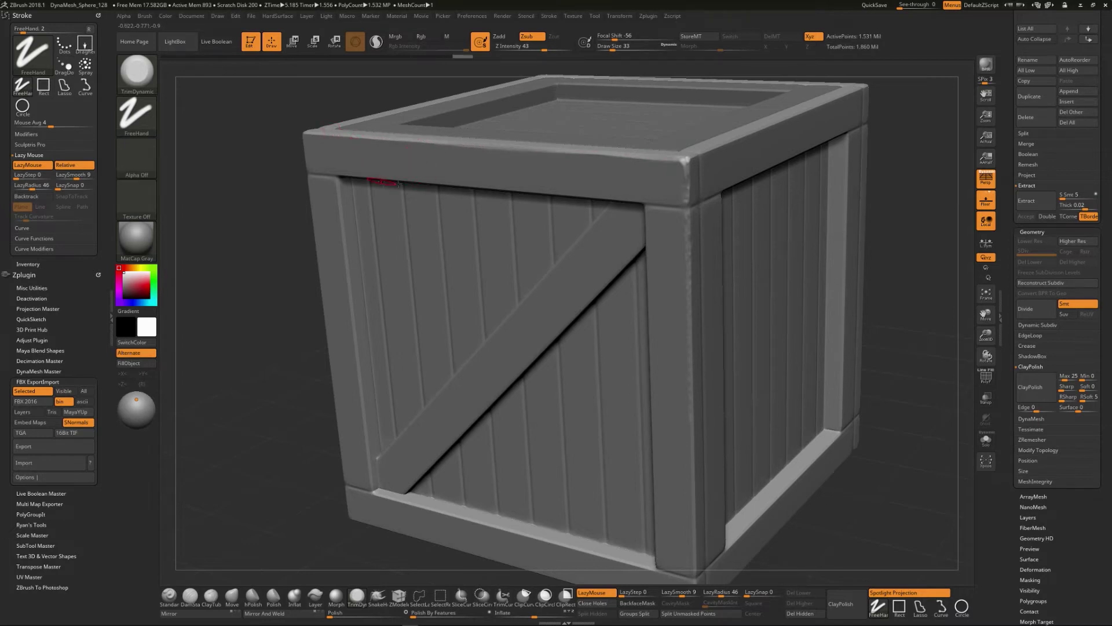
Trim the lower and upper long edges of the front diagonal brace with TrimDynamic strokes
left_click_drag(273, 250, 760, 325)
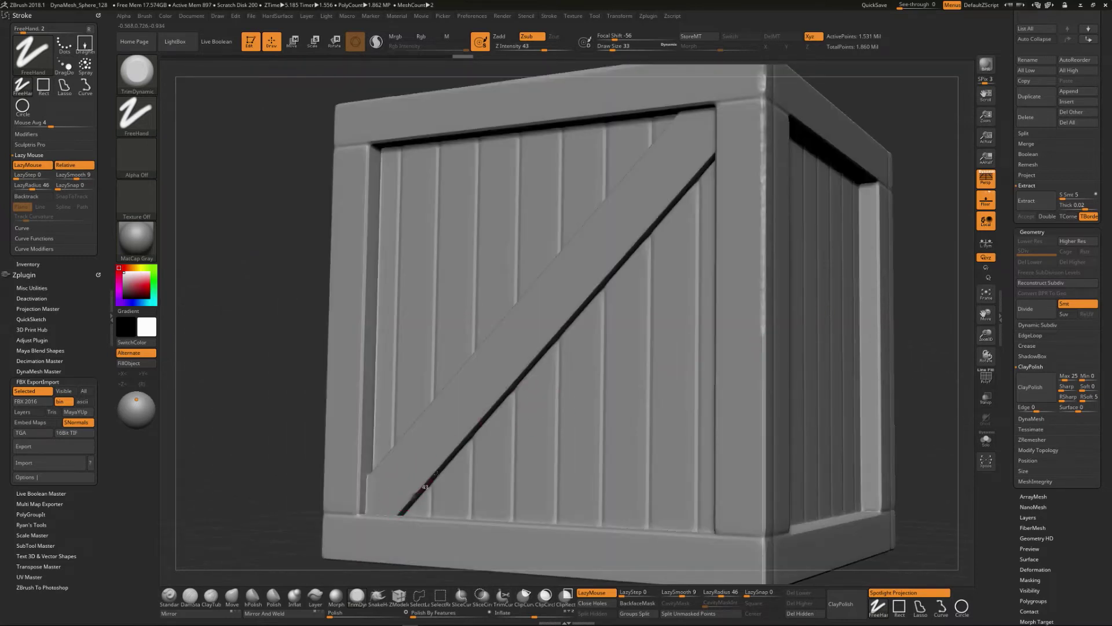
left_click_drag(425, 486, 488, 414)
mouse_move(521, 376)
left_mouse_down()
mouse_move(617, 261)
mouse_move(672, 170)
left_mouse_up()
mouse_move(323, 243)
left_mouse_down()
mouse_move(301, 279)
mouse_move(384, 450)
mouse_move(440, 379)
mouse_move(486, 346)
left_mouse_up()
left_click_drag(515, 309, 680, 183)
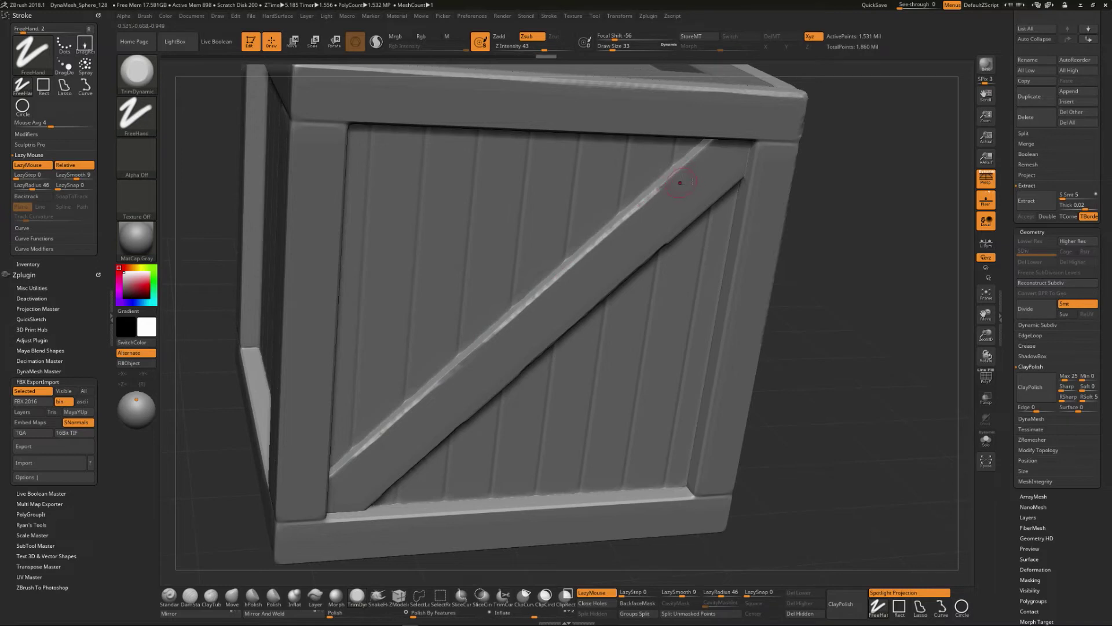
Try heavier trim strokes at draw size 51 along the diagonal brace's upper edge, and undo them
key("s")
left_click_drag(539, 291, 441, 346)
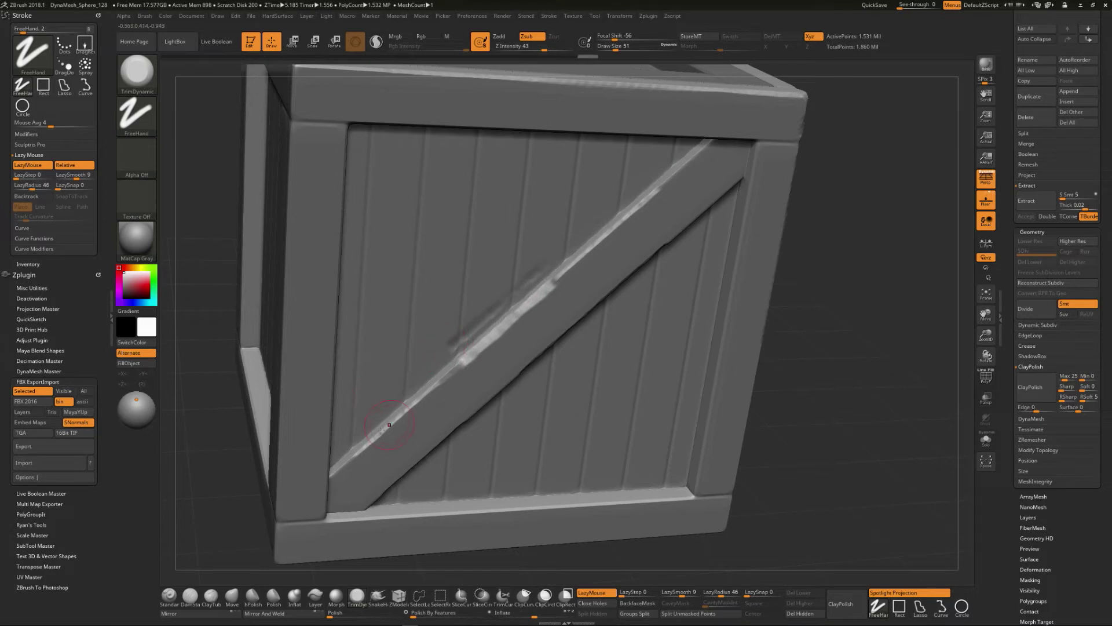
left_click_drag(857, 365, 531, 383)
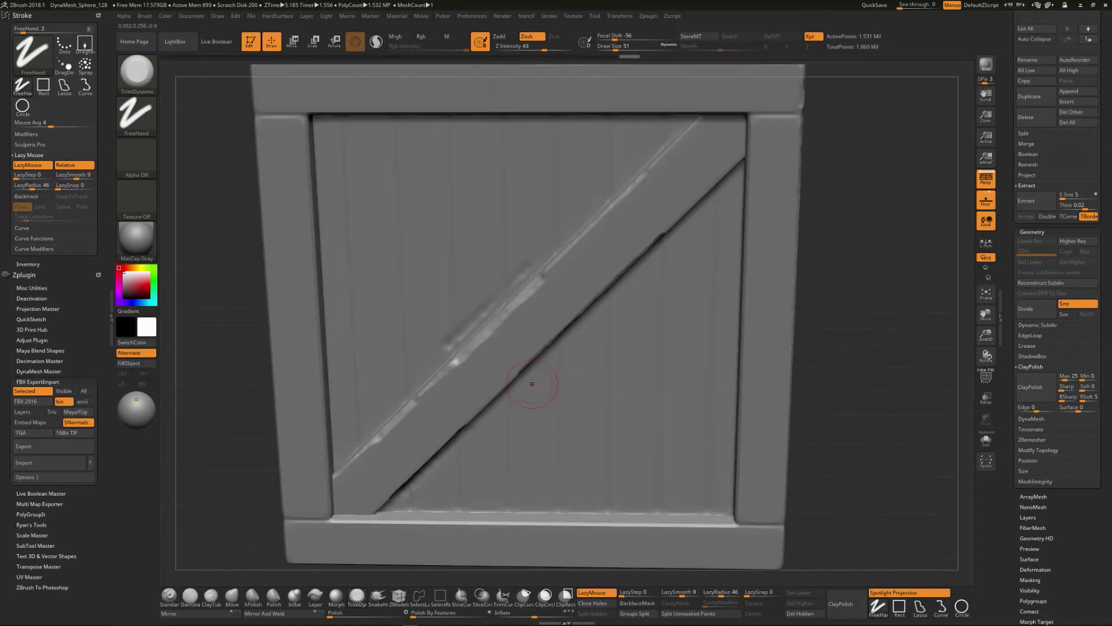
key("ctrl")
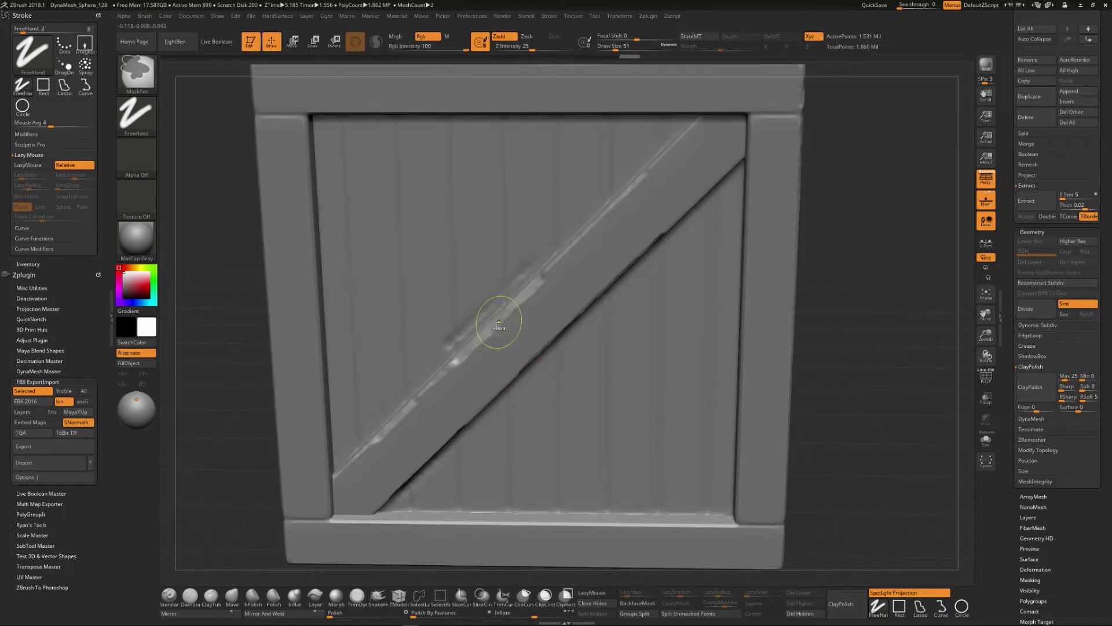
key("ctrl+z")
key("ctrl+z")
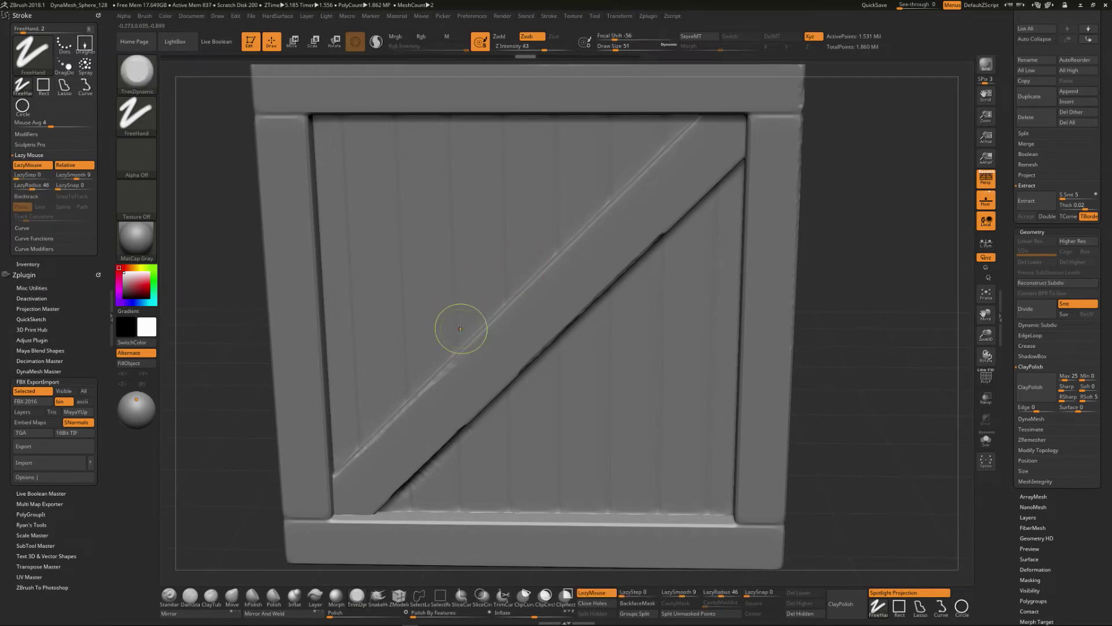
key("ctrl+shift+z")
key("ctrl+shift+z")
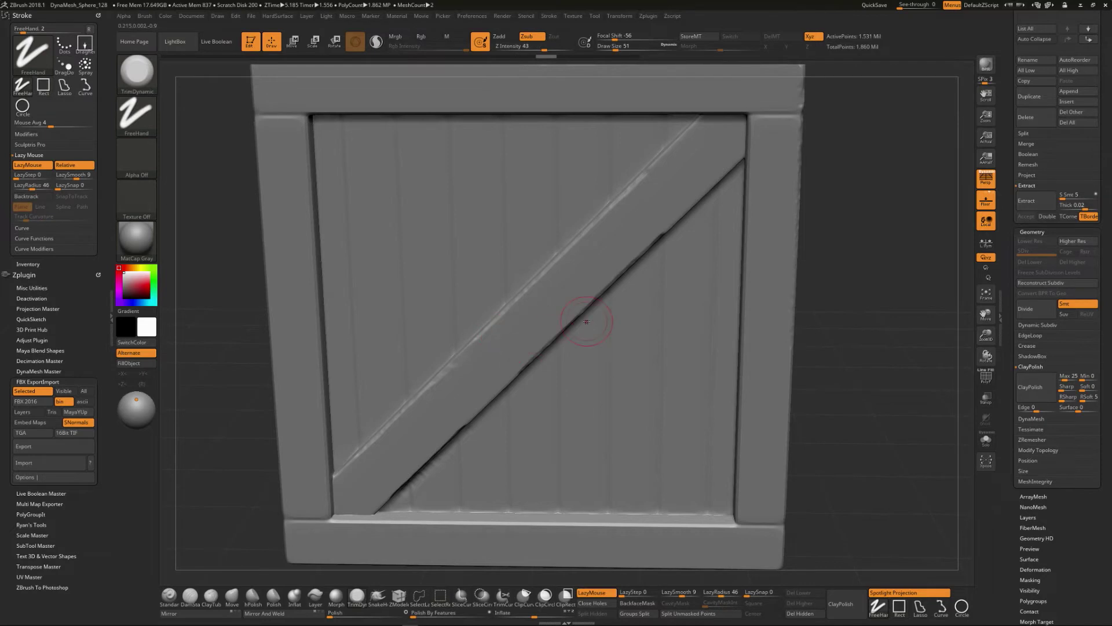
Reduce the draw size to 31 and trim the inner edge of the front's left vertical post
left_click_drag(832, 288, 656, 247)
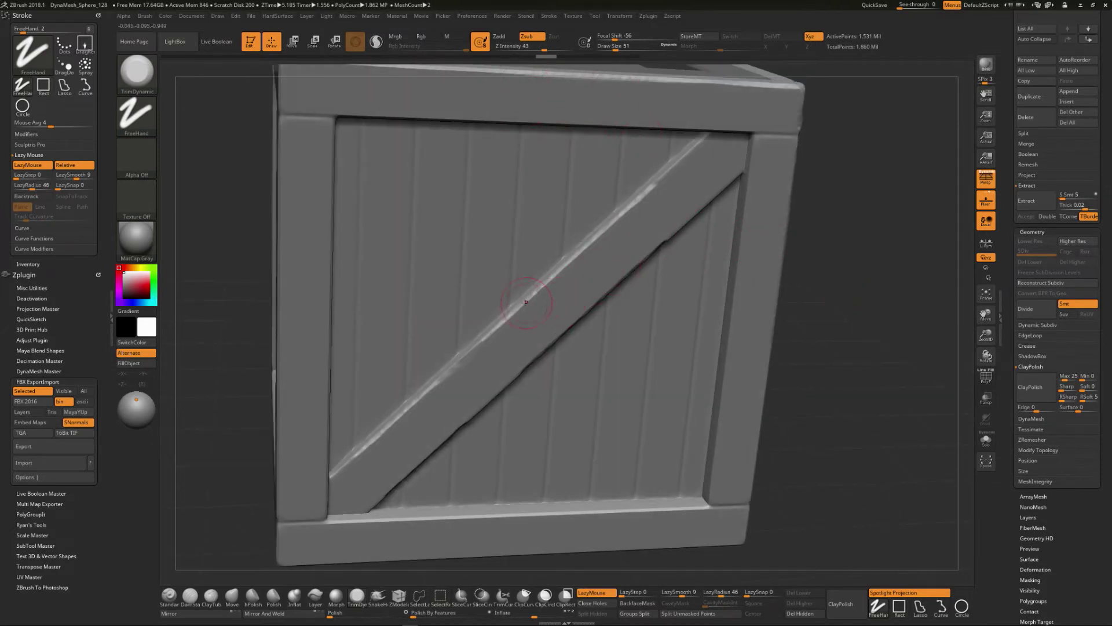
key("s")
left_click_drag(522, 313, 515, 311)
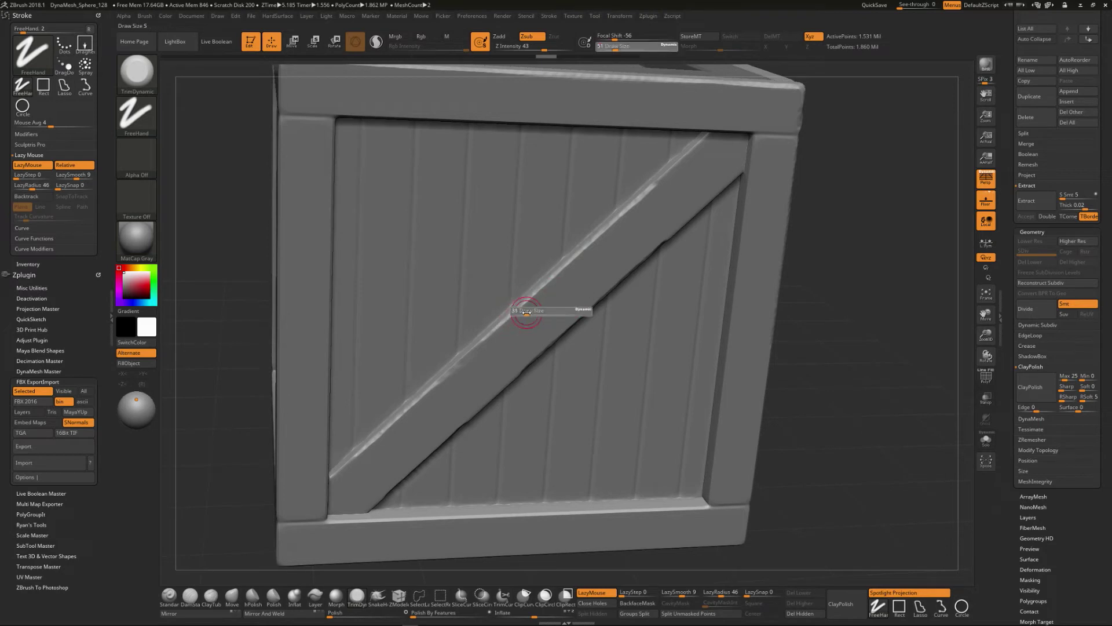
mouse_move(866, 303)
left_mouse_down()
mouse_move(903, 278)
mouse_move(296, 184)
left_mouse_up()
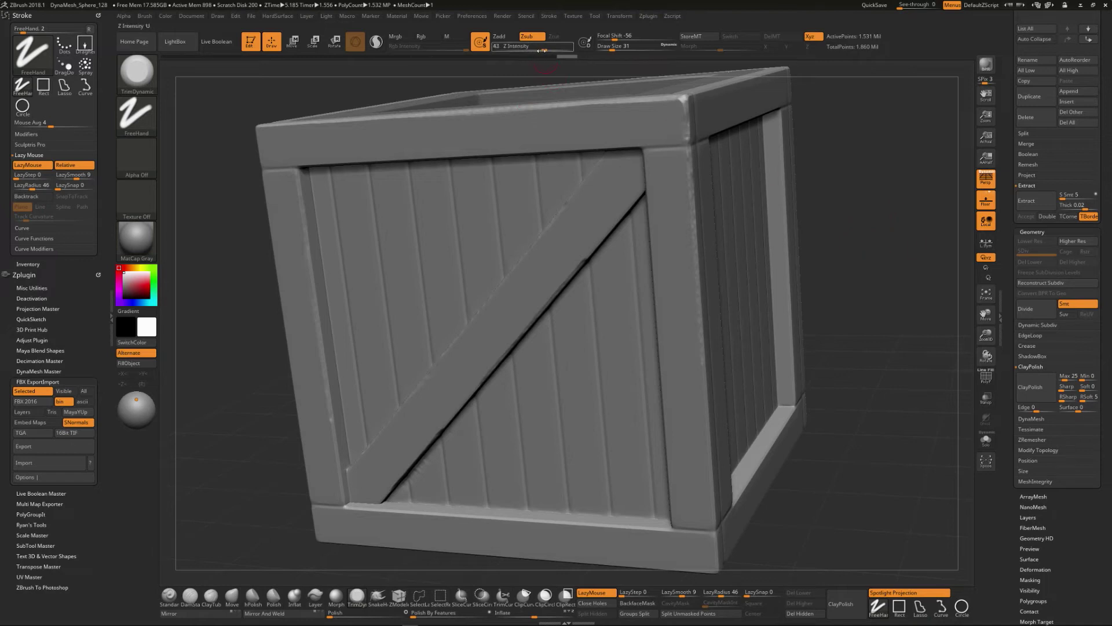
Set Z Intensity to 50 and trim the lower edge of the front's top board, enlarging the brush for its right end
left_click(548, 50)
left_click_drag(889, 248, 876, 222)
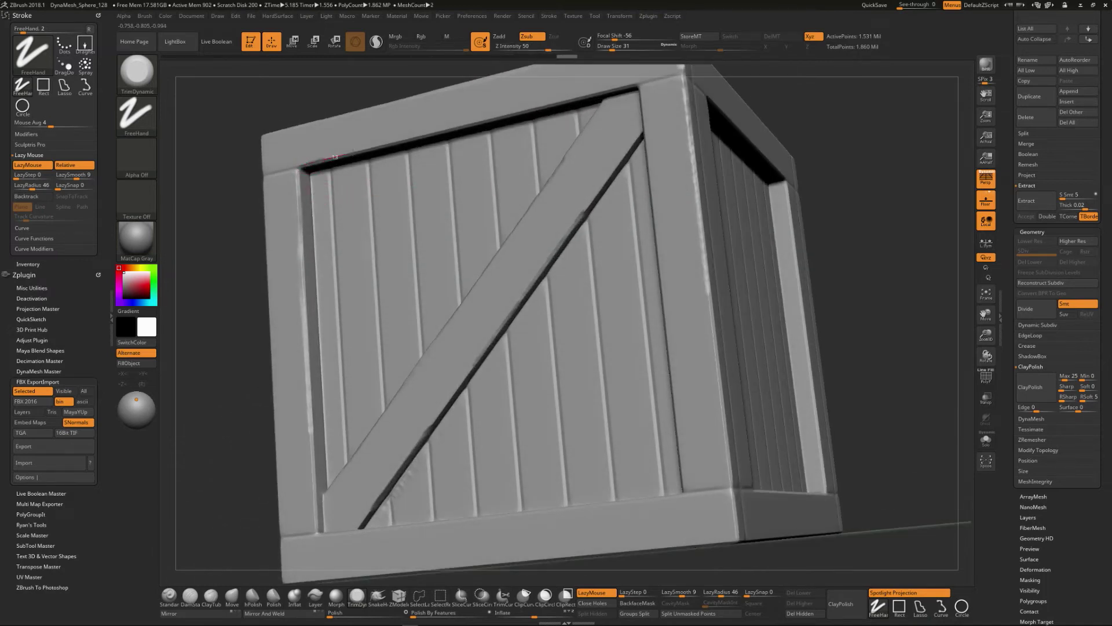
mouse_move(334, 157)
left_mouse_down()
mouse_move(596, 97)
mouse_move(670, 98)
left_mouse_up()
key("s")
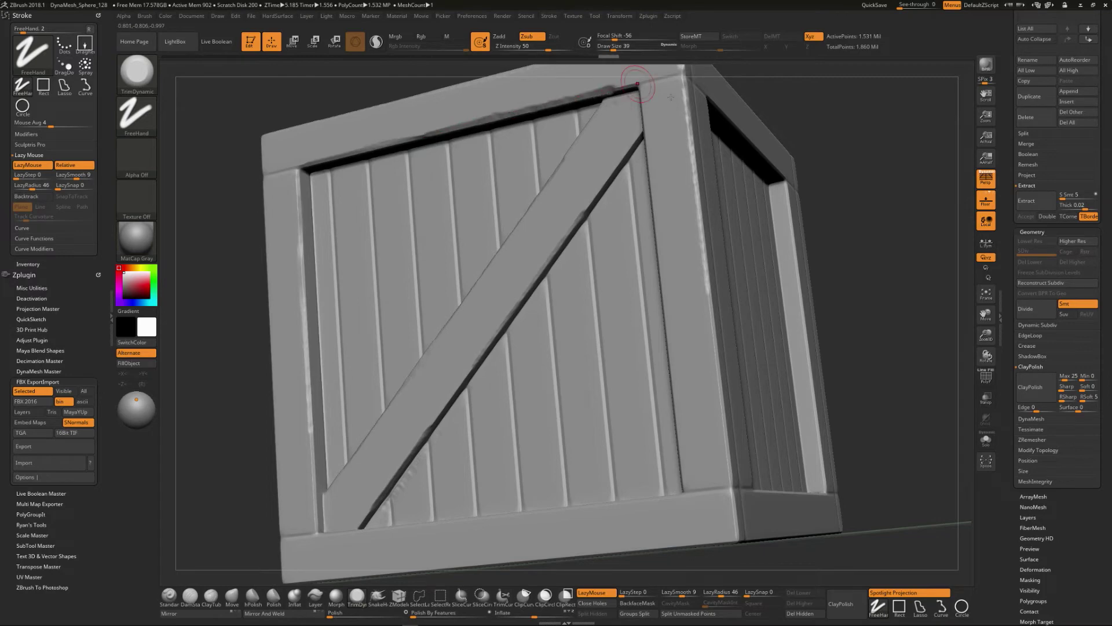
left_click_drag(880, 180, 926, 232, "alt")
left_click_drag(710, 195, 829, 318, "alt")
left_click_drag(810, 278, 886, 313)
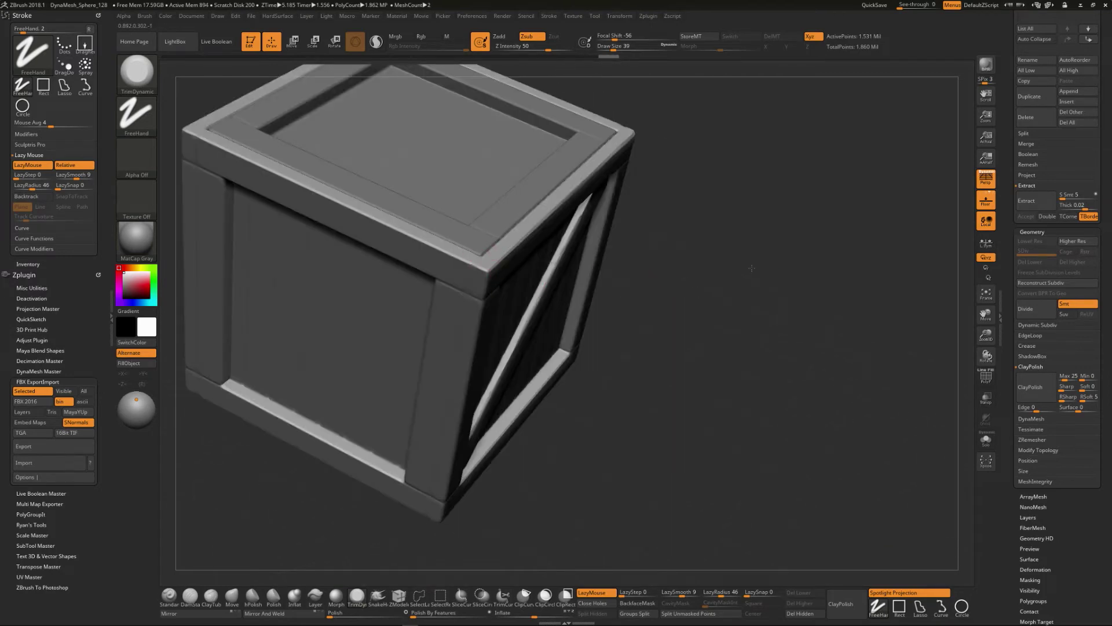
mouse_move(752, 268)
left_mouse_down()
mouse_move(441, 253)
mouse_move(509, 229)
left_mouse_up()
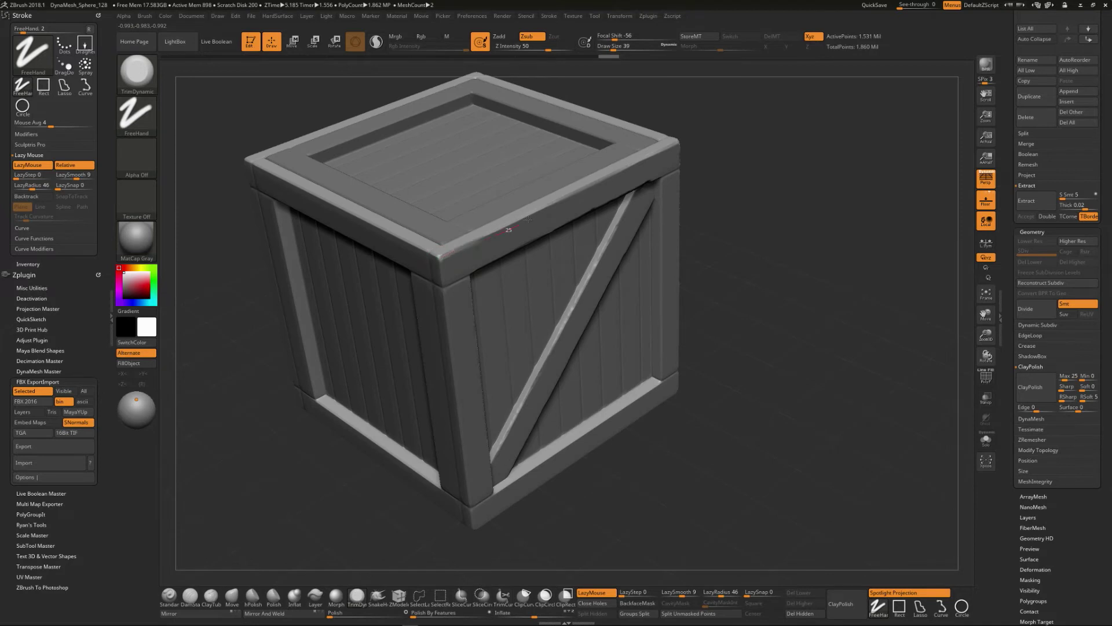
Trim the outer corner edge and inner edge of the front's left vertical post with TrimDynamic strokes
mouse_move(812, 228)
left_mouse_down()
mouse_move(802, 220)
mouse_move(810, 209)
left_mouse_up()
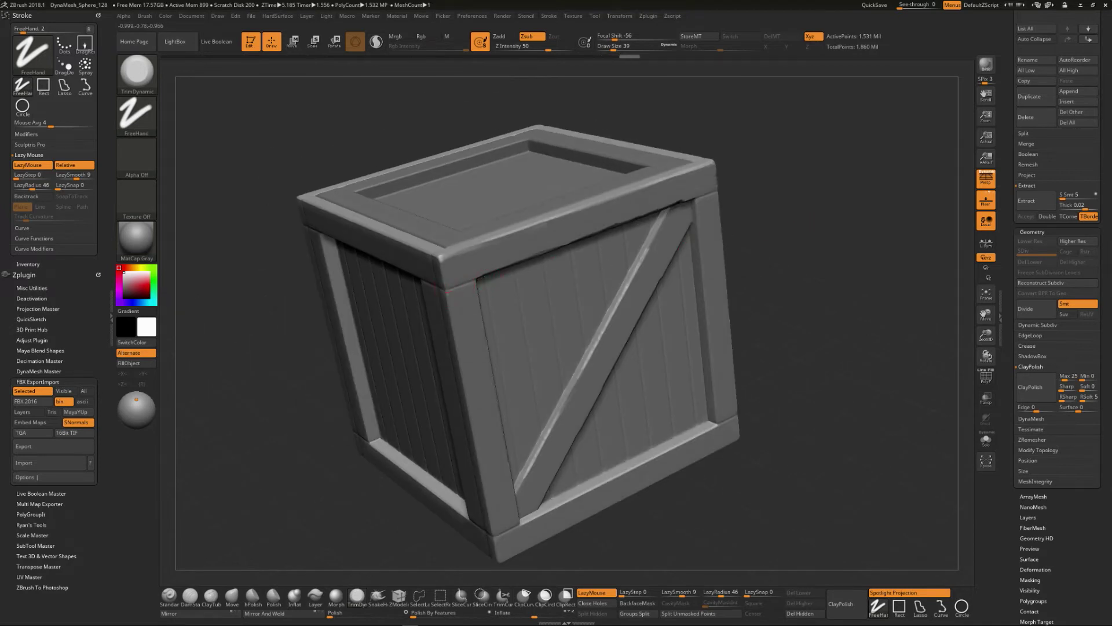
left_click_drag(767, 255, 441, 259)
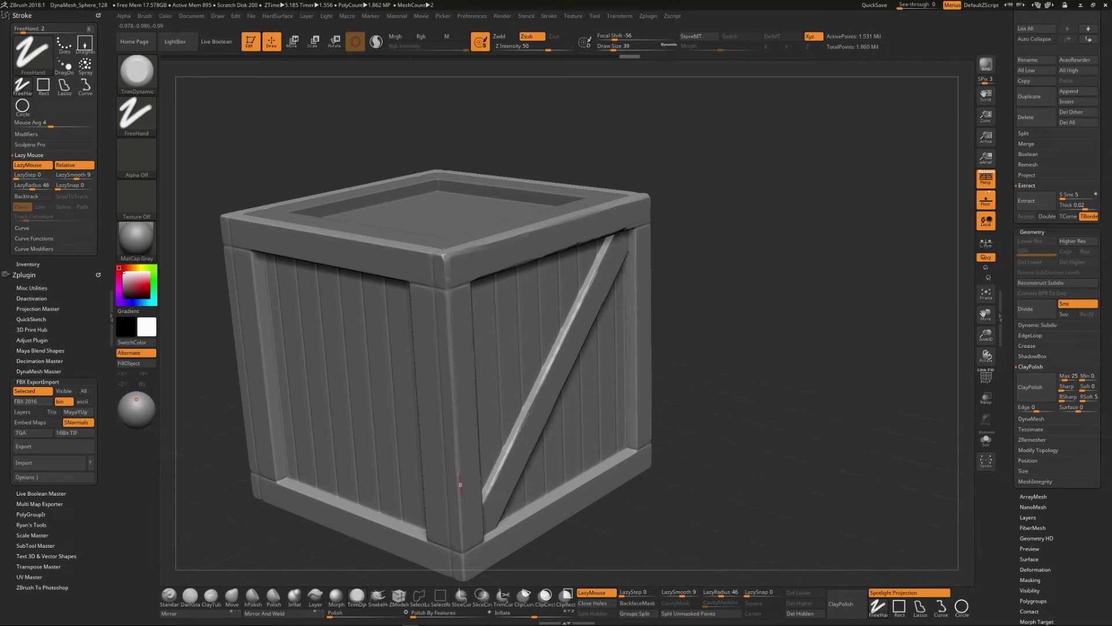
left_click_drag(756, 335, 690, 352)
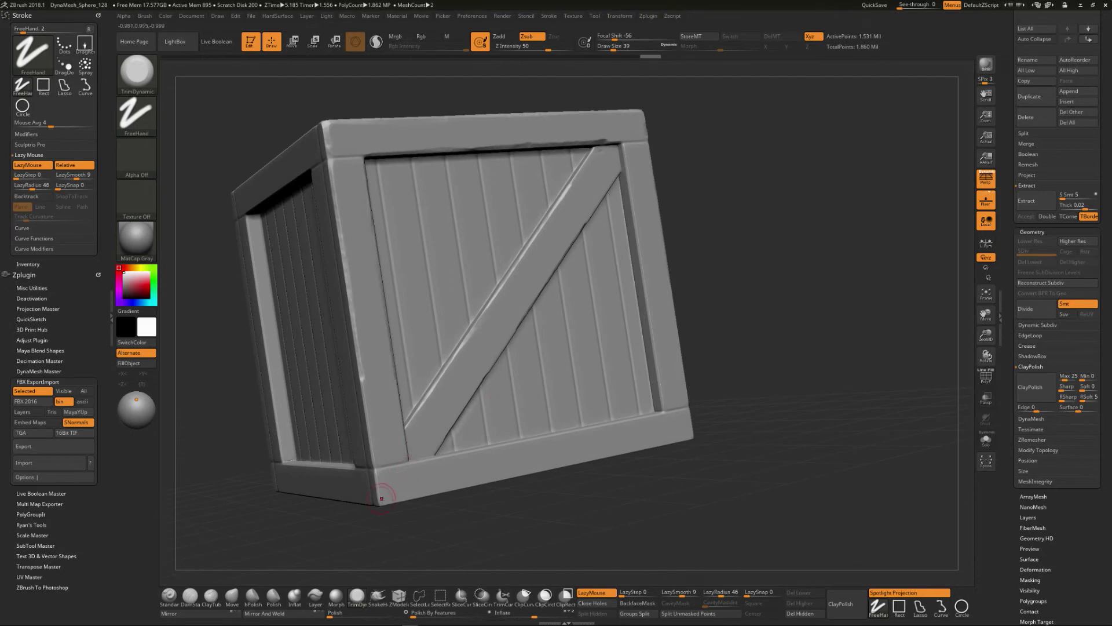
left_click_drag(379, 506, 362, 343)
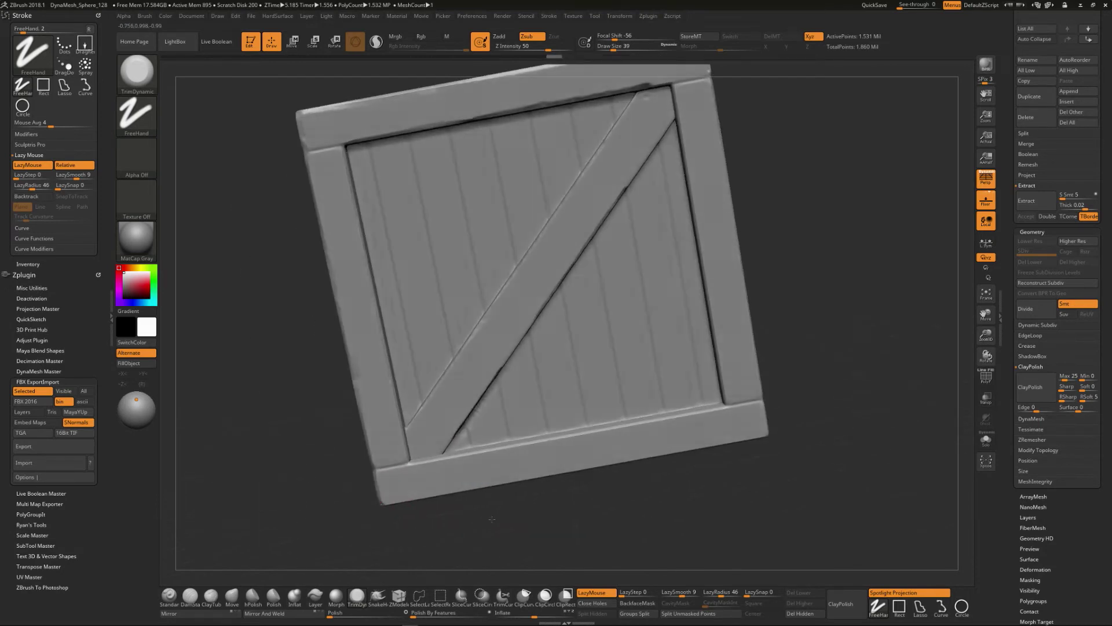
mouse_move(492, 519)
left_mouse_down()
mouse_move(418, 475)
mouse_move(390, 398)
left_mouse_up()
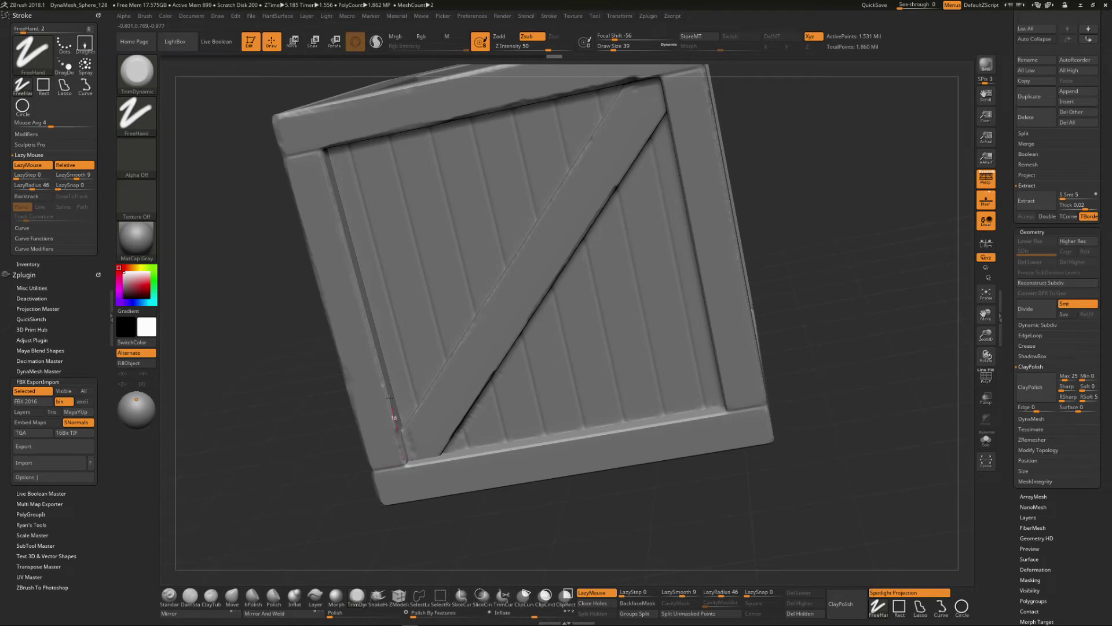
left_click_drag(791, 290, 820, 273)
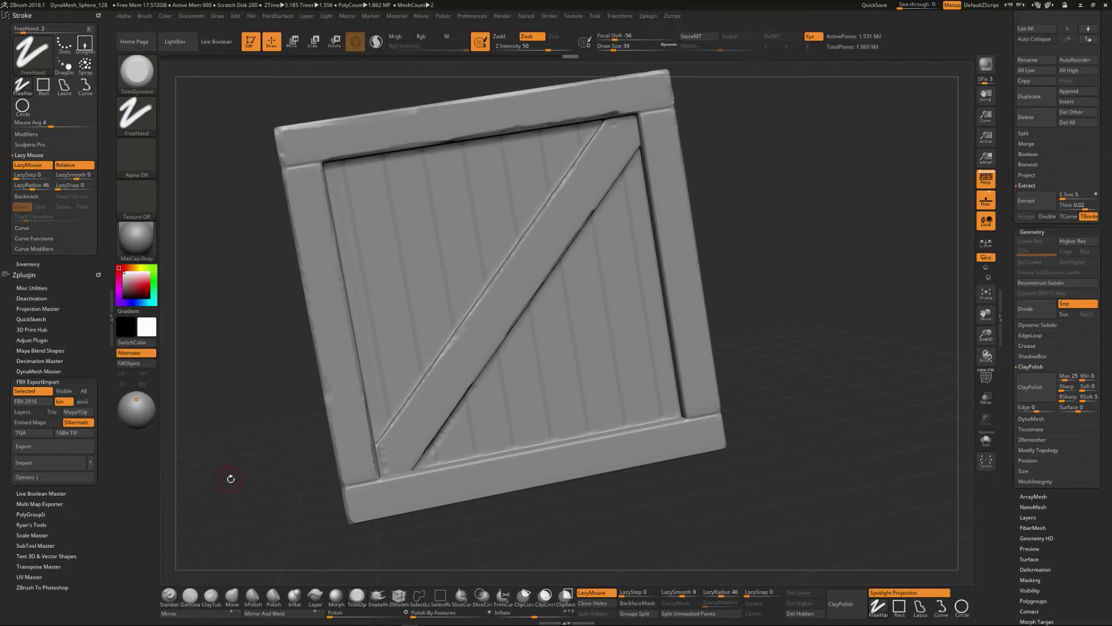
Switch the sculpting brush to DamStandard
left_click(137, 70)
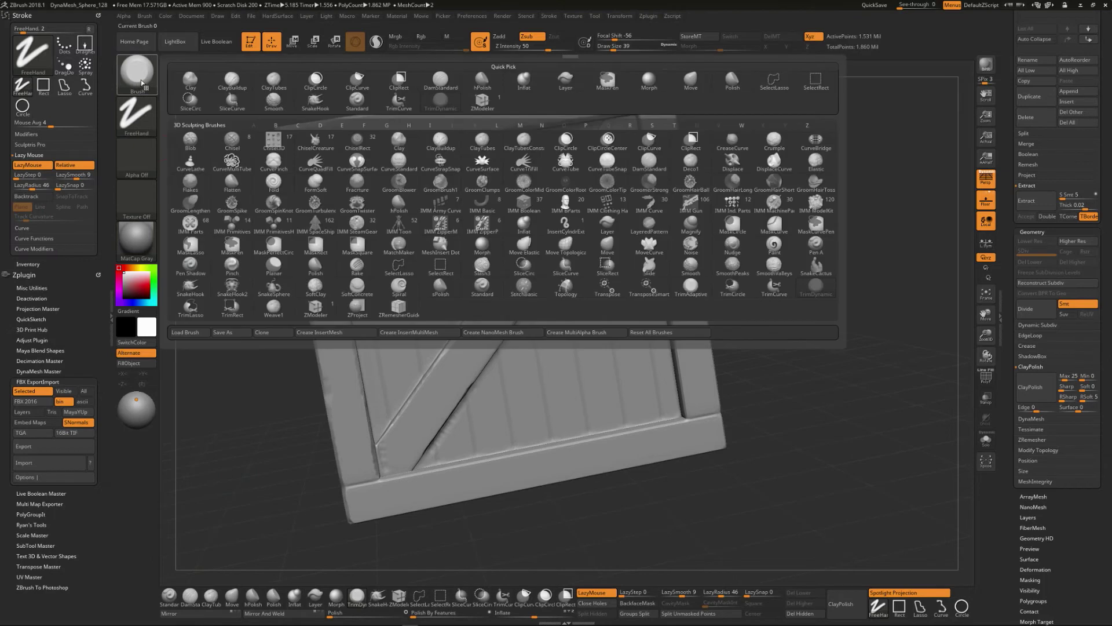
key("b")
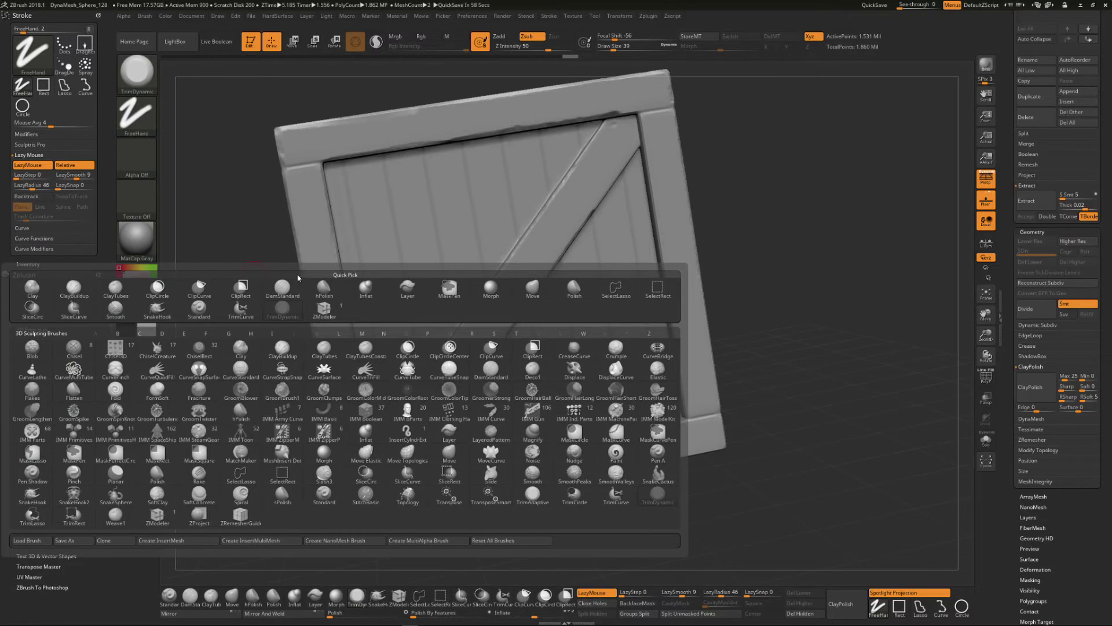
key("d")
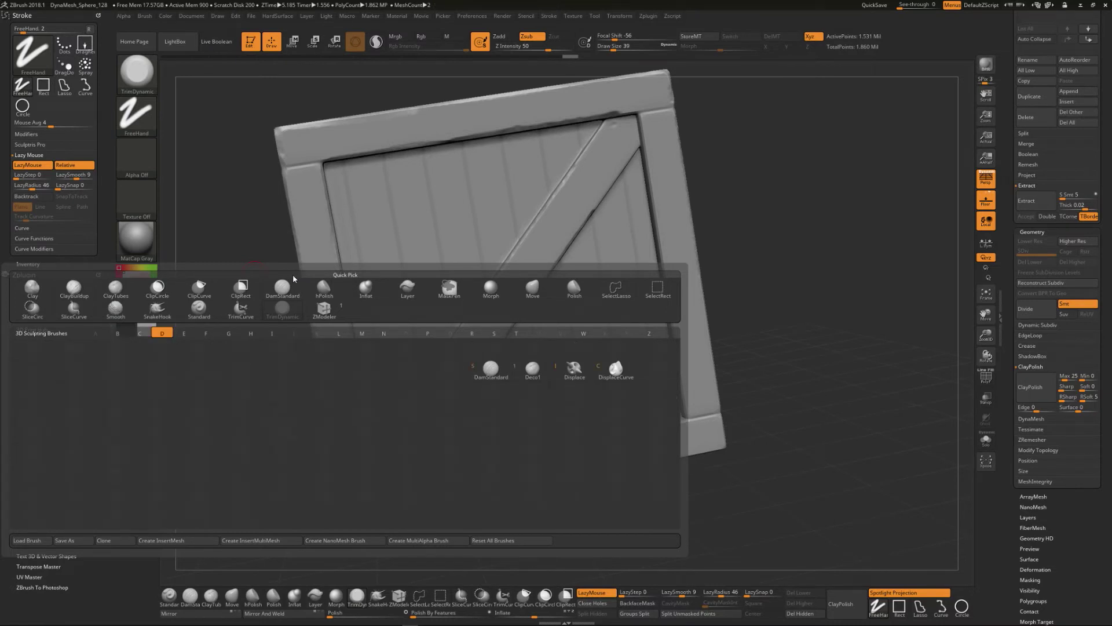
mouse_move(490, 373)
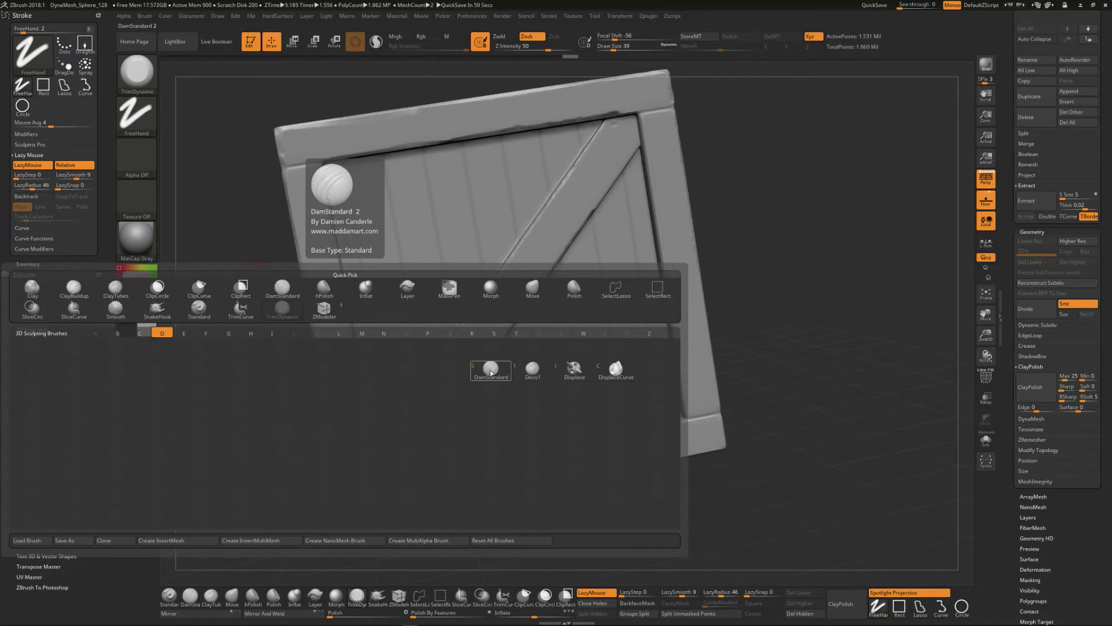
left_click(490, 370)
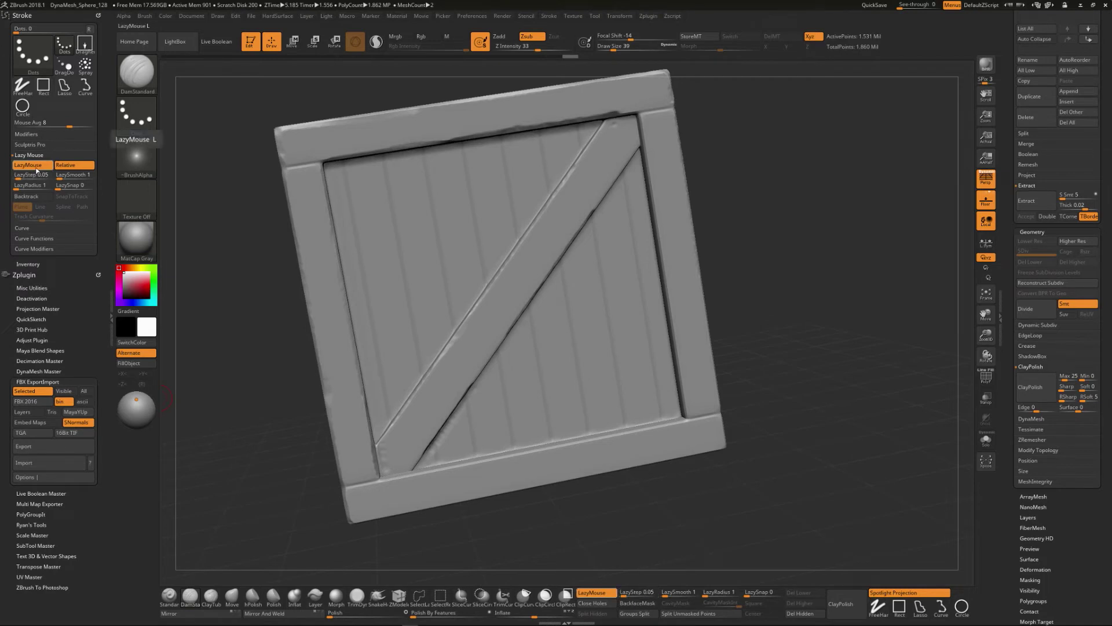
Configure the brush's LazyMouse with LazyStep 0, LazySmooth 10 and LazyRadius 41
left_click_drag(33, 175, 16, 177)
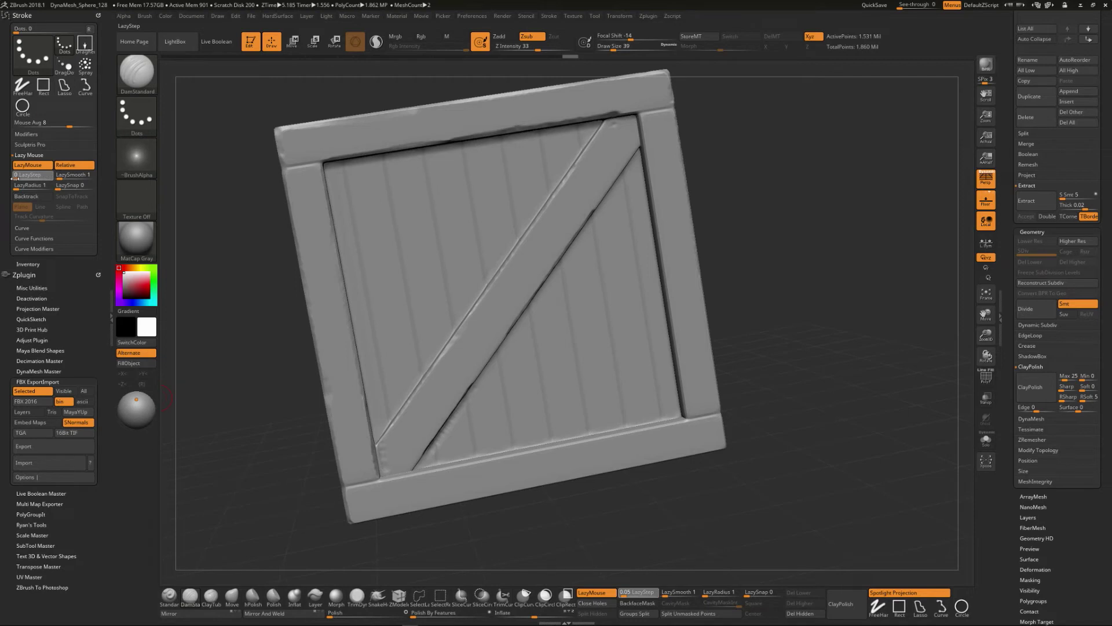
left_click_drag(65, 176, 25, 185)
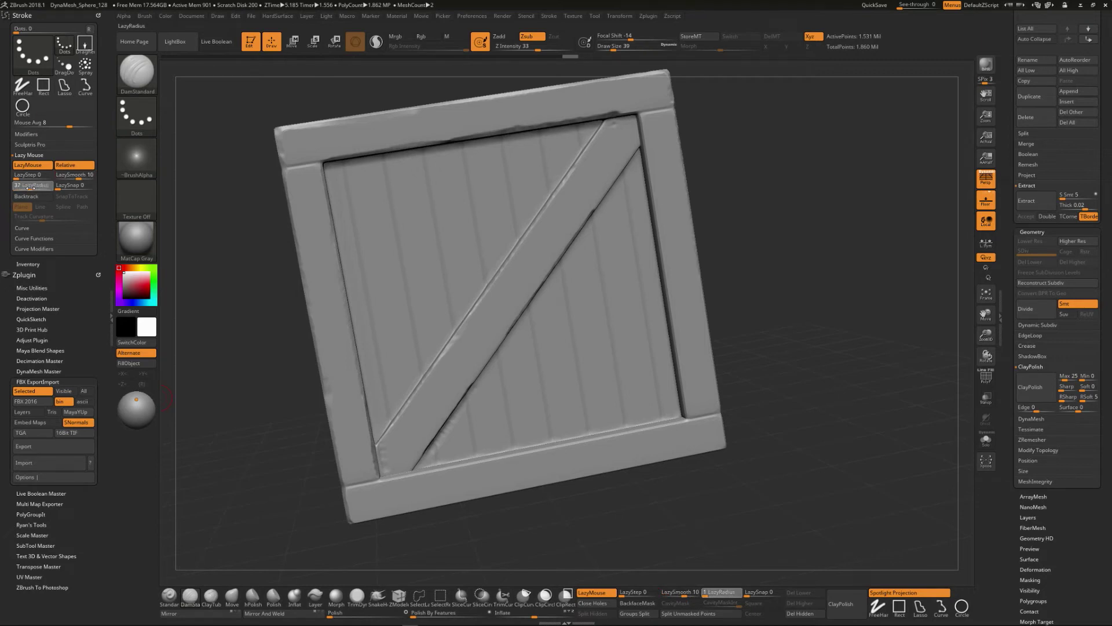
left_click_drag(33, 188, 33, 188)
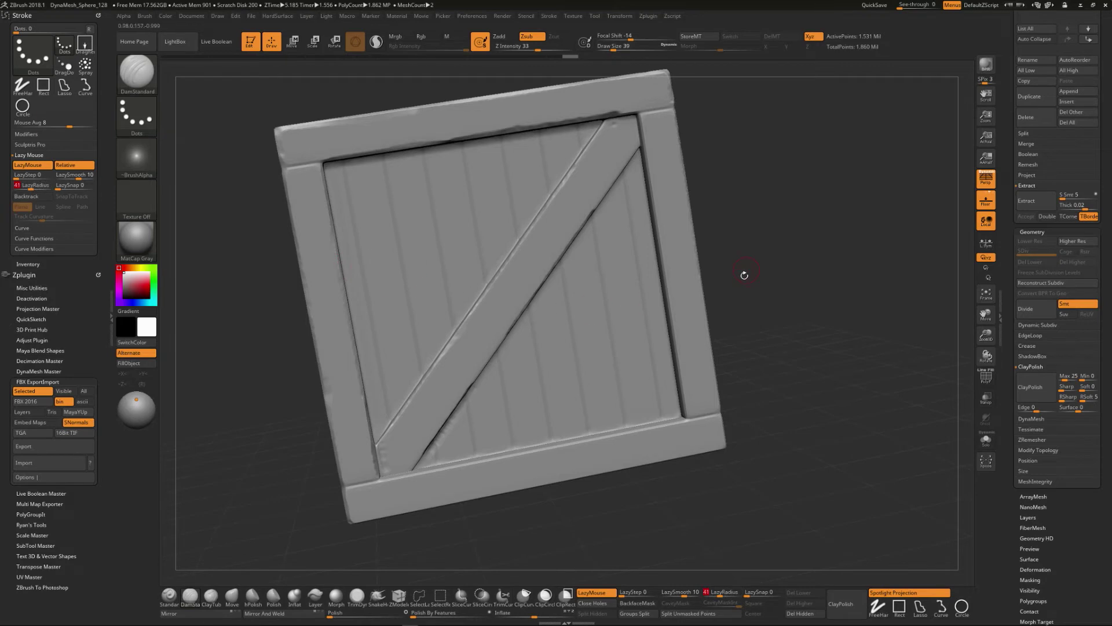
Try a wavy DamStandard grain stroke down the front's leftmost plank, and undo it
left_click_drag(793, 241, 753, 226)
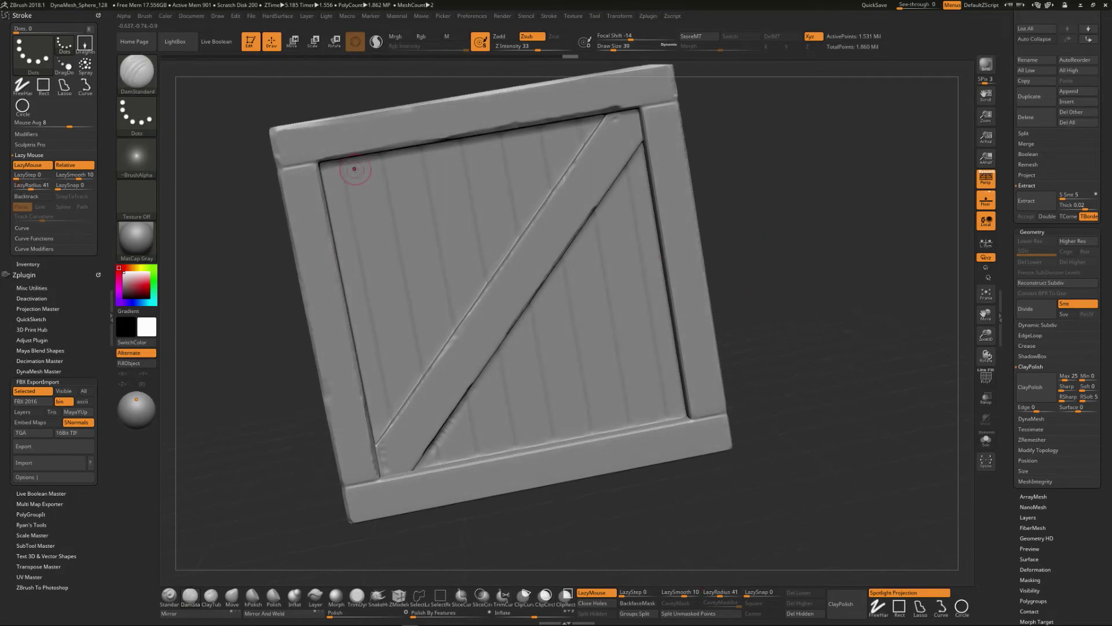
left_click_drag(354, 169, 402, 371)
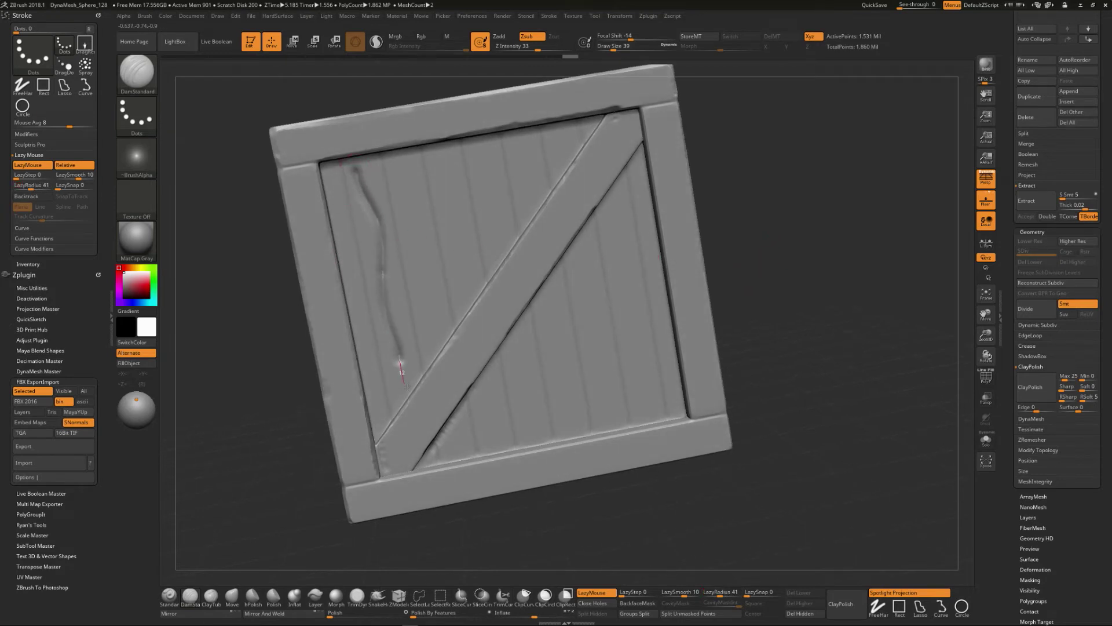
key("ctrl+z")
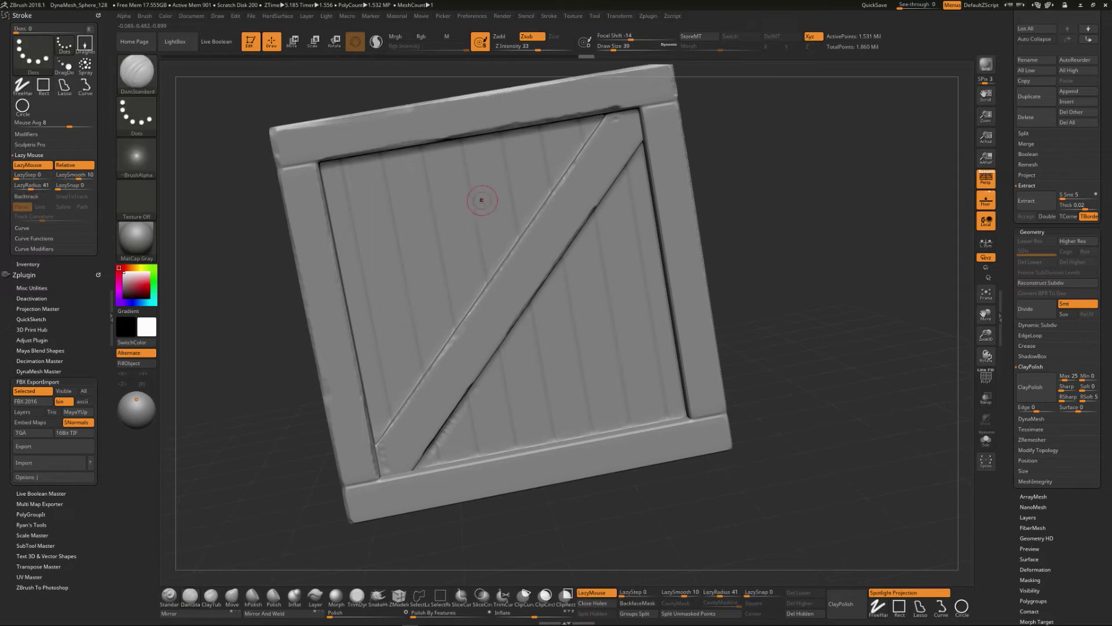
Lower the DamStandard brush's Z Intensity to 15 and its draw size to 29
left_click_drag(537, 47, 525, 48)
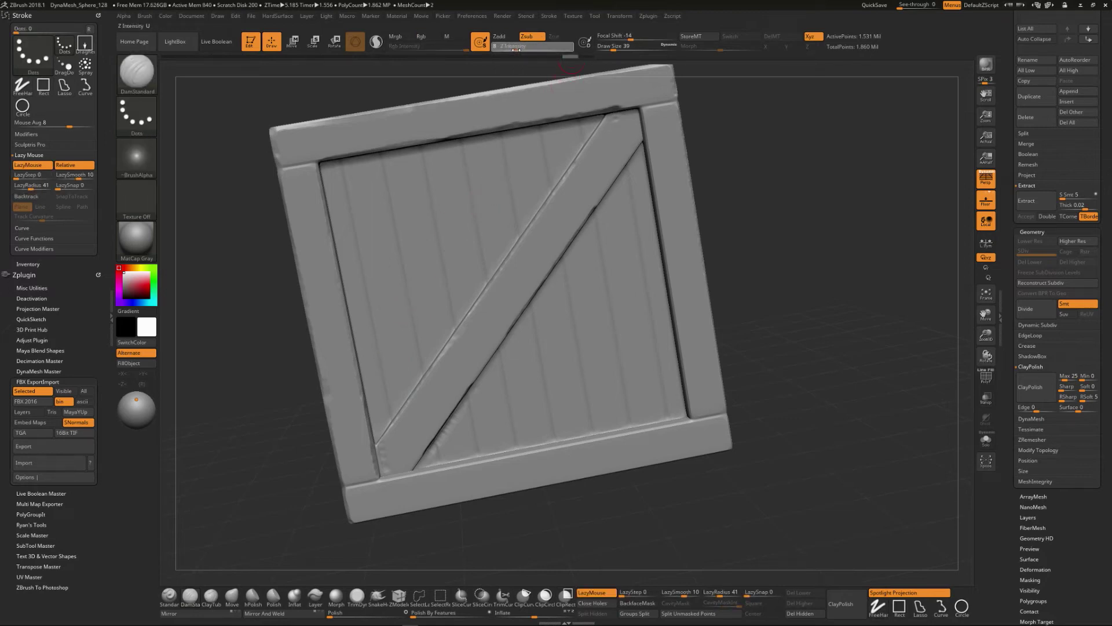
mouse_move(253, 218)
left_mouse_down()
mouse_move(299, 176)
mouse_move(300, 221)
left_mouse_up()
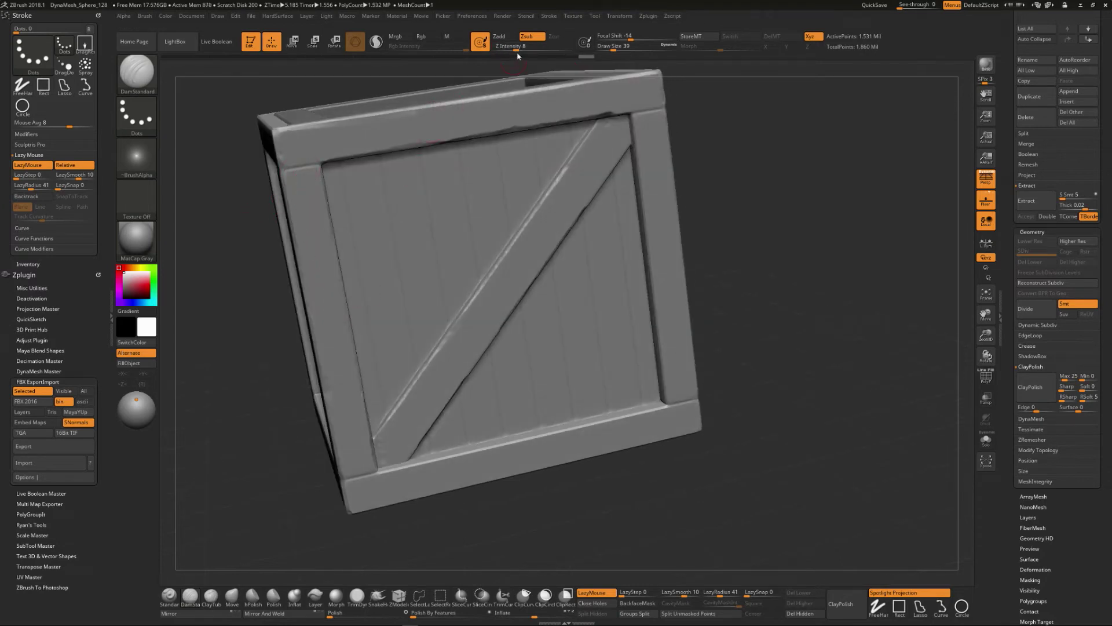
left_click_drag(517, 46, 524, 46)
left_click_drag(278, 468, 277, 394)
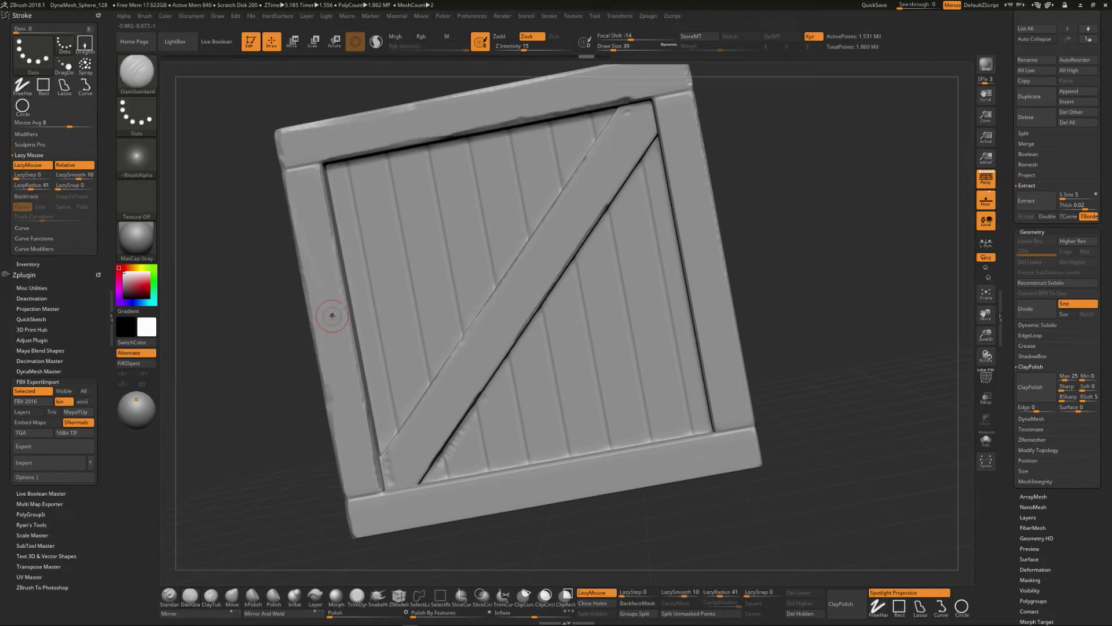
key("s")
left_click_drag(344, 316, 342, 317)
Try carving wood grain lines along the front's left vertical post and bottom board, and undo them
left_click_drag(319, 237, 358, 450)
left_click_drag(359, 499, 366, 510)
left_click_drag(309, 214, 302, 162)
mouse_move(514, 543)
left_mouse_down()
mouse_move(360, 523)
mouse_move(443, 494)
mouse_move(768, 439)
mouse_move(335, 530)
left_mouse_up()
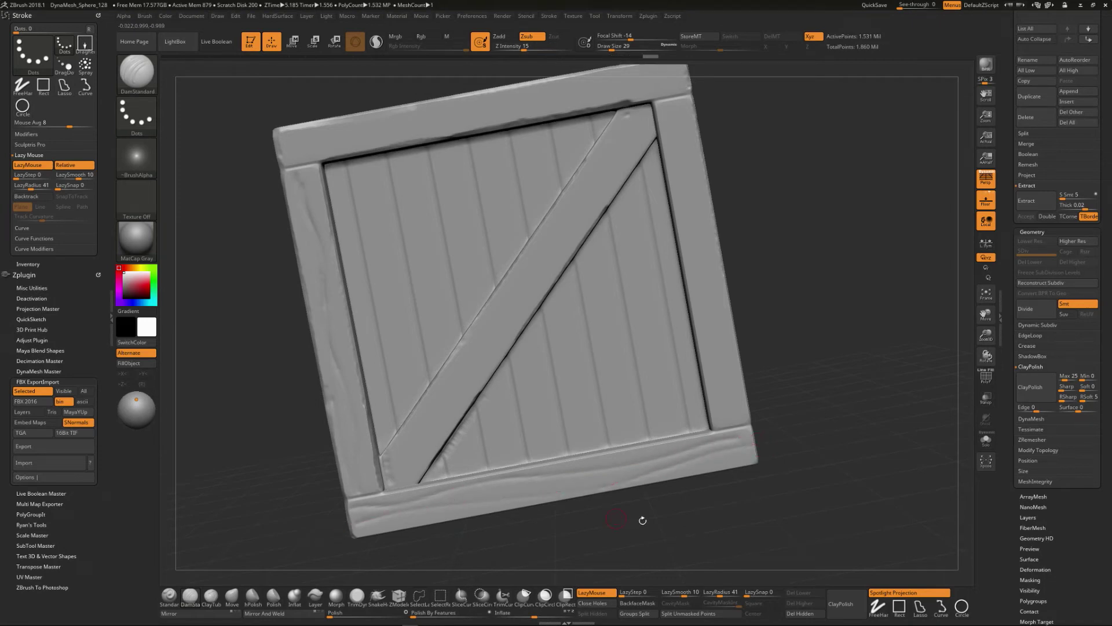
mouse_move(843, 317)
left_mouse_down()
mouse_move(828, 315)
mouse_move(871, 325)
mouse_move(840, 346)
left_mouse_up()
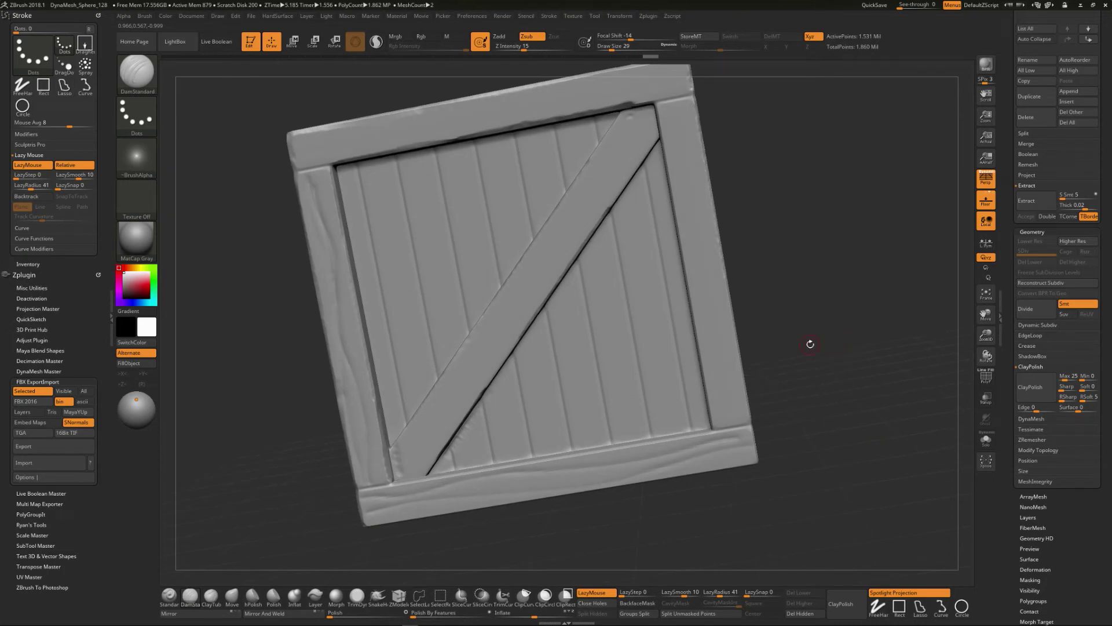
key("ctrl")
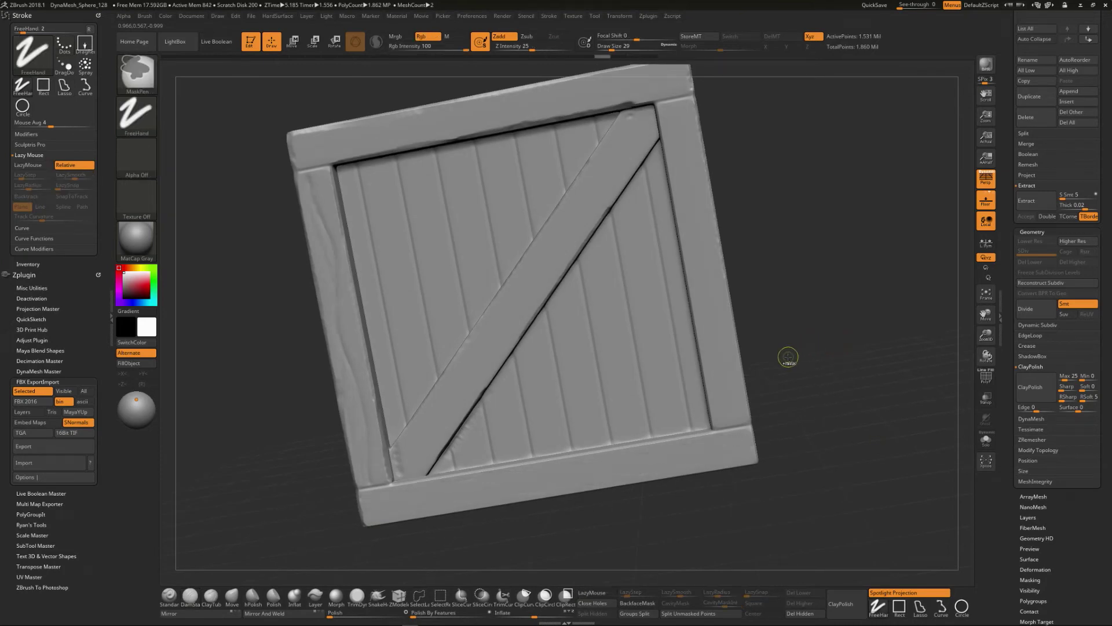
Try carving wood grain strokes along the front diagonal brace, and undo them
mouse_move(827, 306)
left_mouse_down()
mouse_move(802, 311)
mouse_move(824, 309)
mouse_move(823, 321)
mouse_move(792, 325)
left_mouse_up()
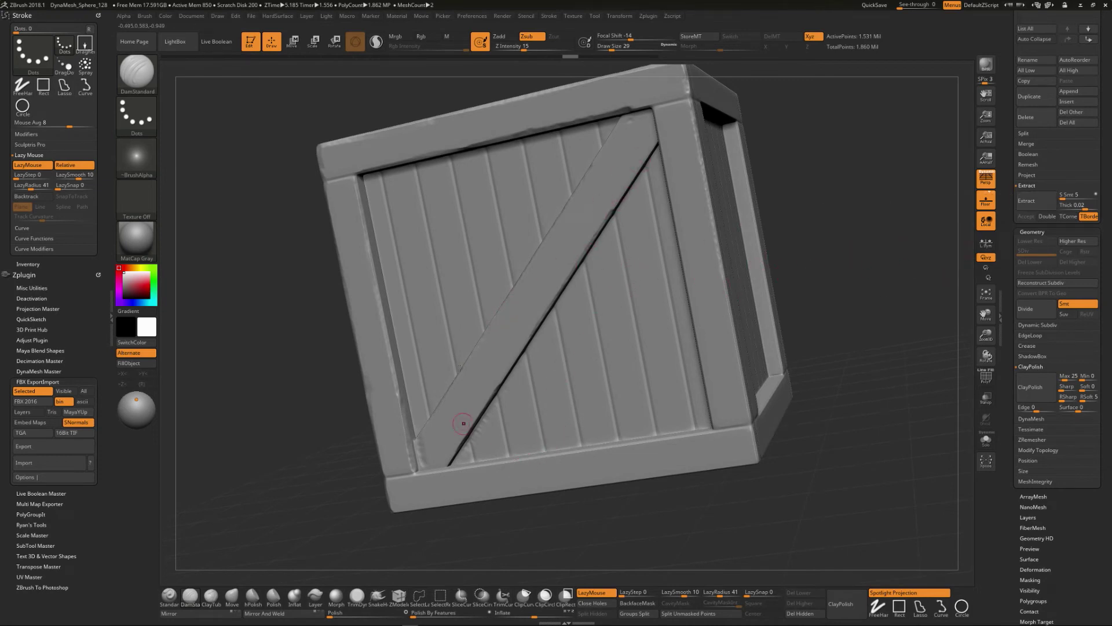
left_click_drag(504, 343, 525, 316)
left_click_drag(609, 170, 612, 169)
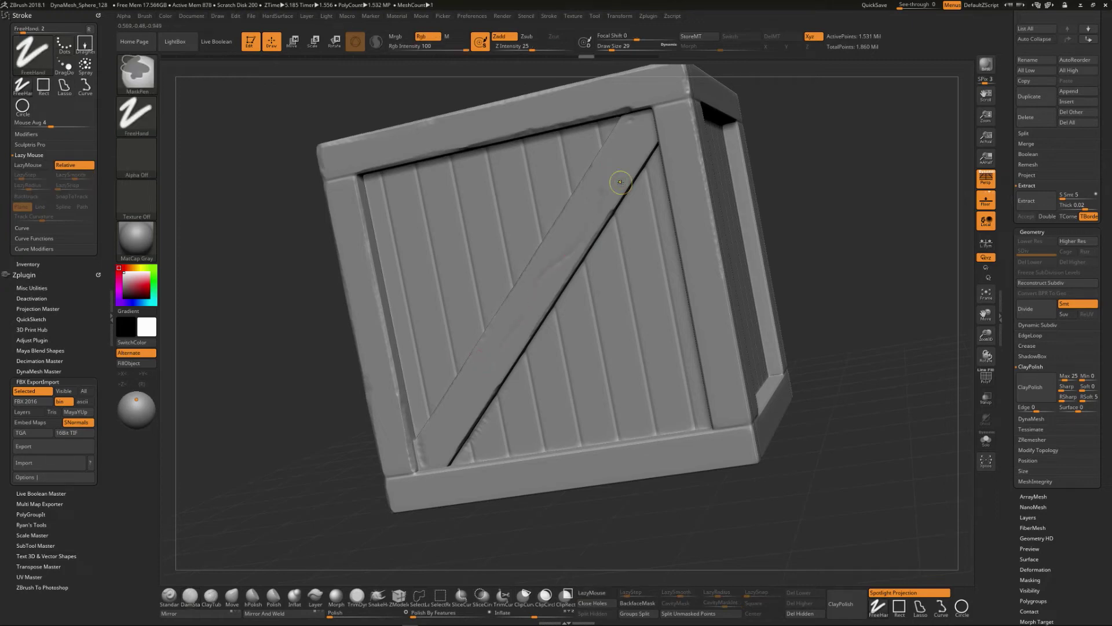
key("ctrl+z")
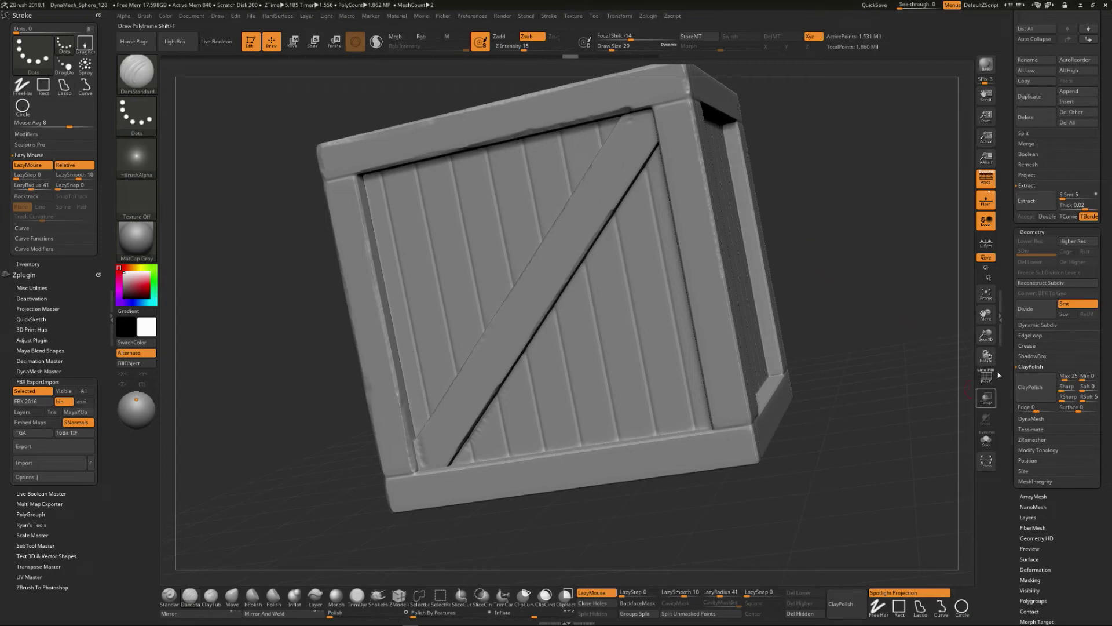
Try to raise the crate's DynaMesh resolution to 550
left_click(1028, 367)
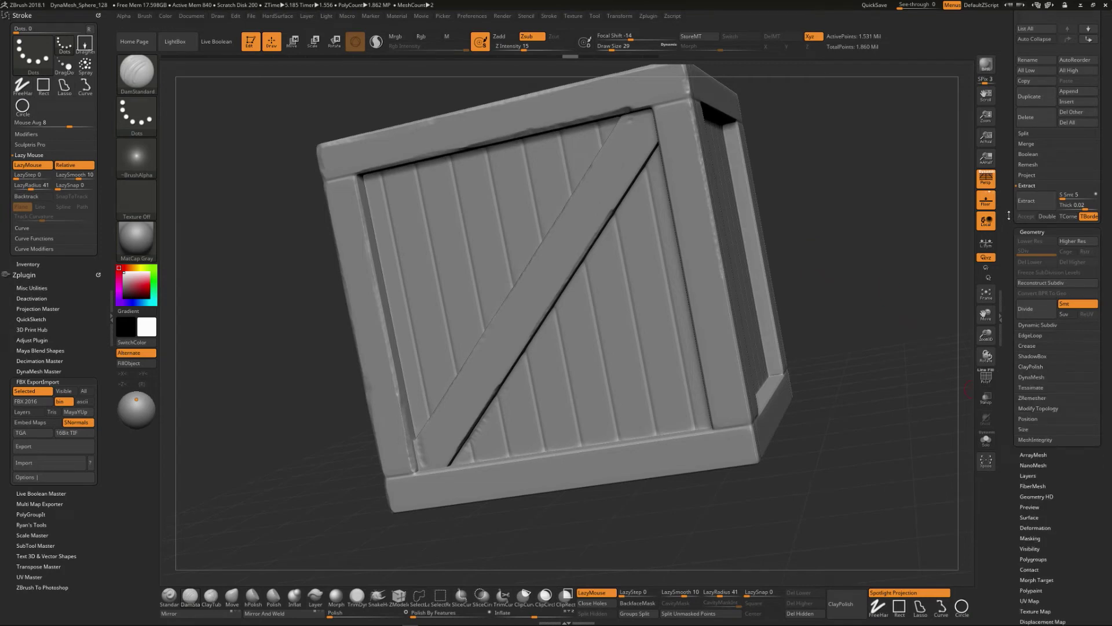
scroll(1022, 260, "up", 10)
scroll(1025, 329, "down", 10)
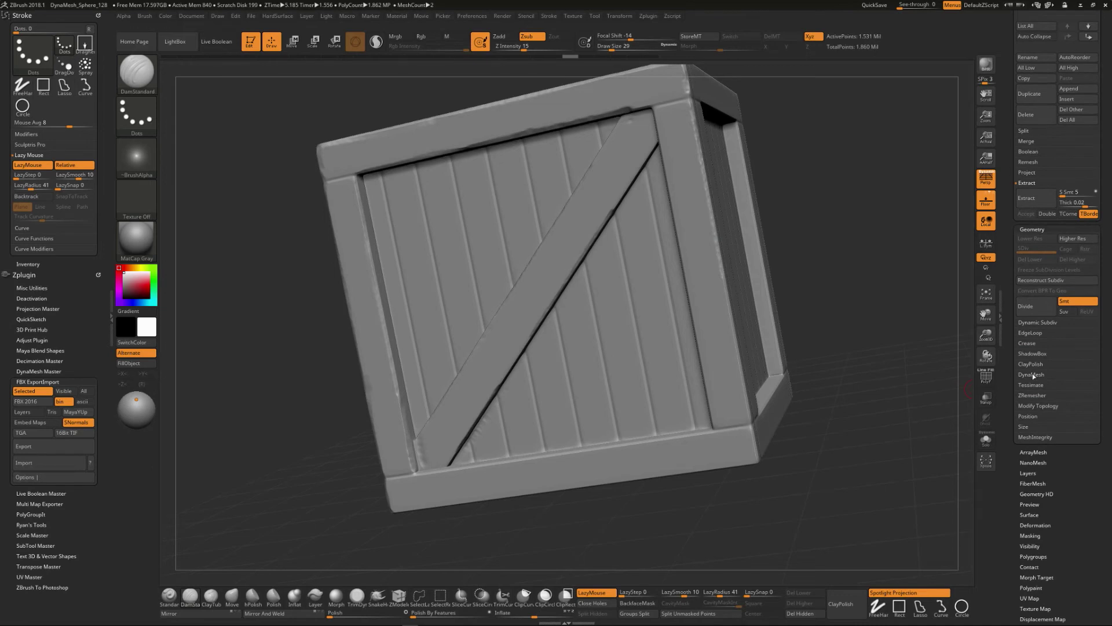
left_click(1033, 375)
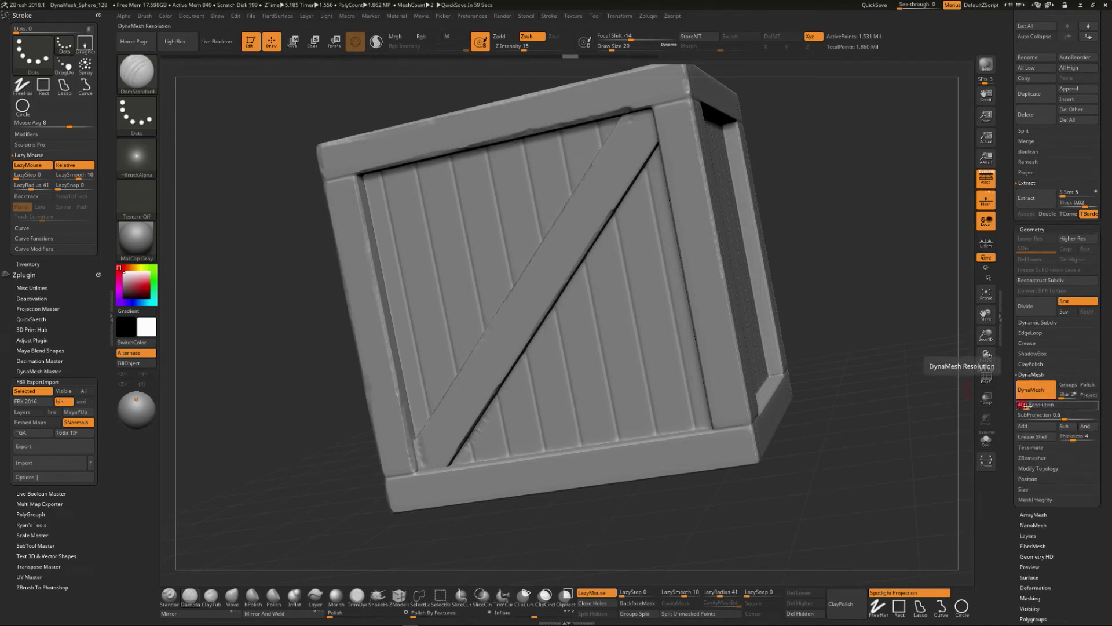
key("BackSpace")
type("50")
key("Return")
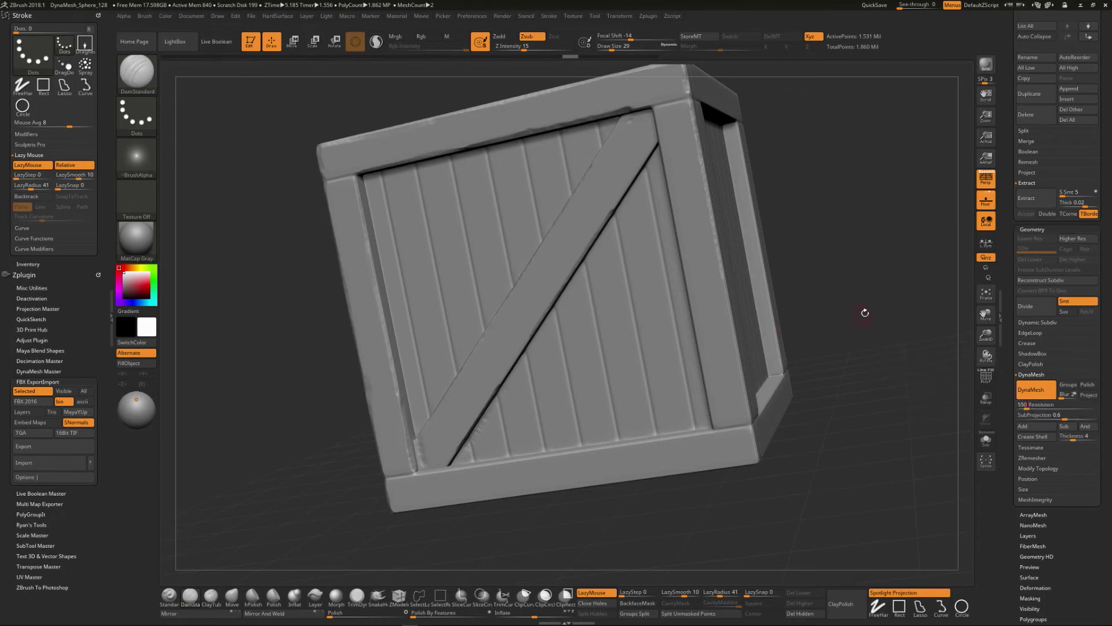
Re-DynaMesh the crate, painting and clearing a mask patch on the front planks before remeshing again
left_click_drag(853, 301, 855, 303)
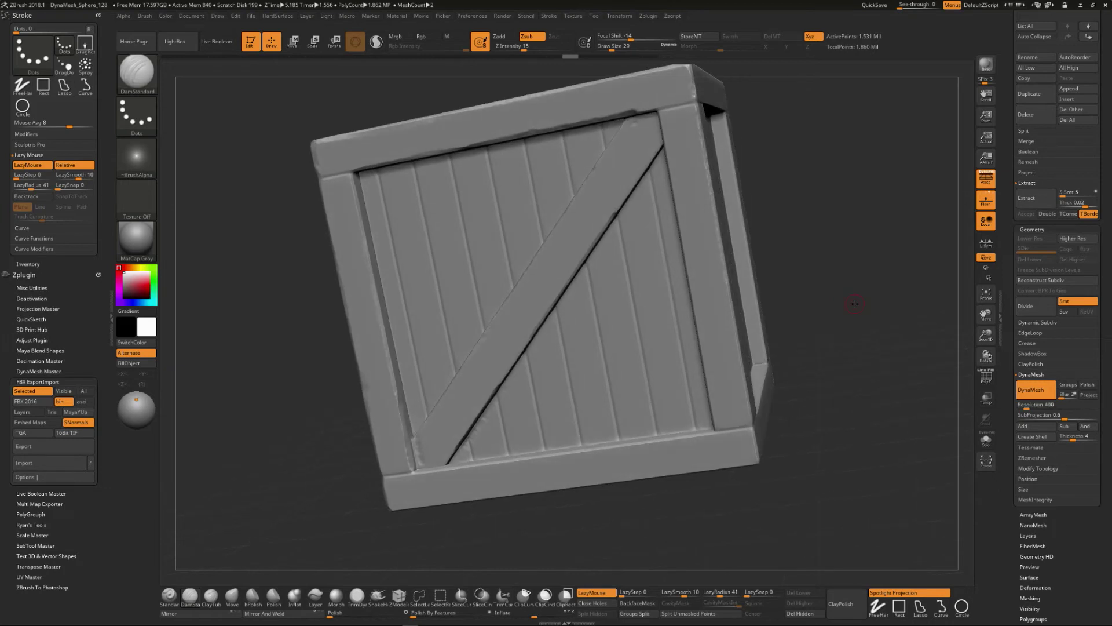
left_click_drag(890, 162, 836, 263, "ctrl")
mouse_move(650, 308)
left_mouse_down("ctrl")
mouse_move(621, 322)
mouse_move(636, 321)
left_mouse_up("ctrl")
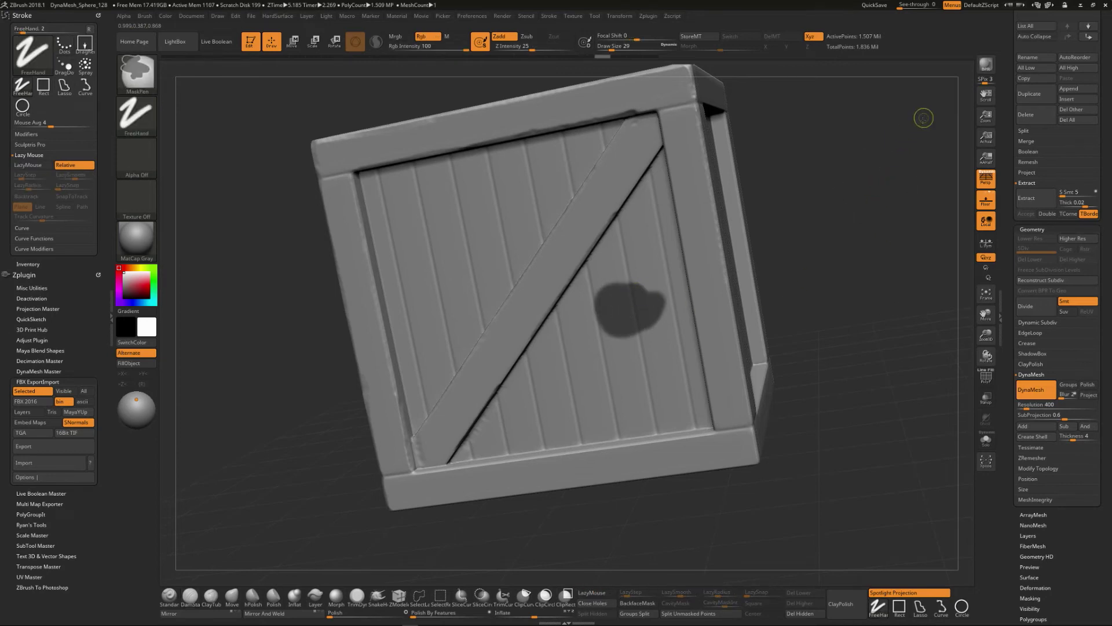
left_click_drag(923, 118, 864, 239, "ctrl")
mouse_move(914, 123)
left_mouse_down("ctrl")
mouse_move(850, 252)
mouse_move(880, 293)
left_mouse_up("ctrl")
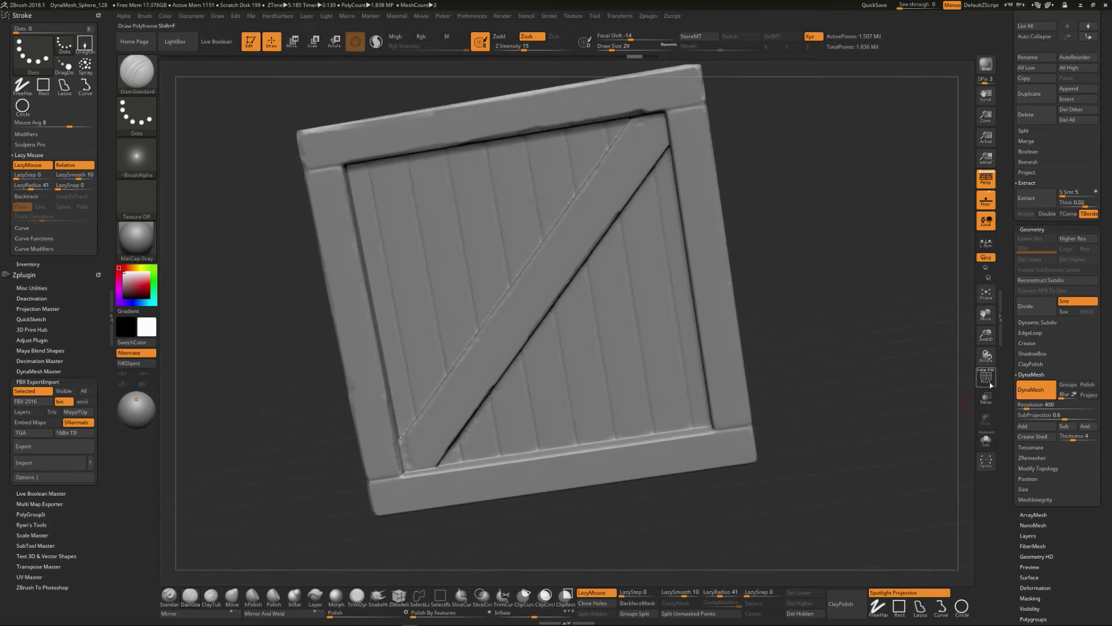
Turn PolyFrame display on to examine the remeshed crate's mesh density, and turn it back off
left_click(989, 382)
left_click(989, 382)
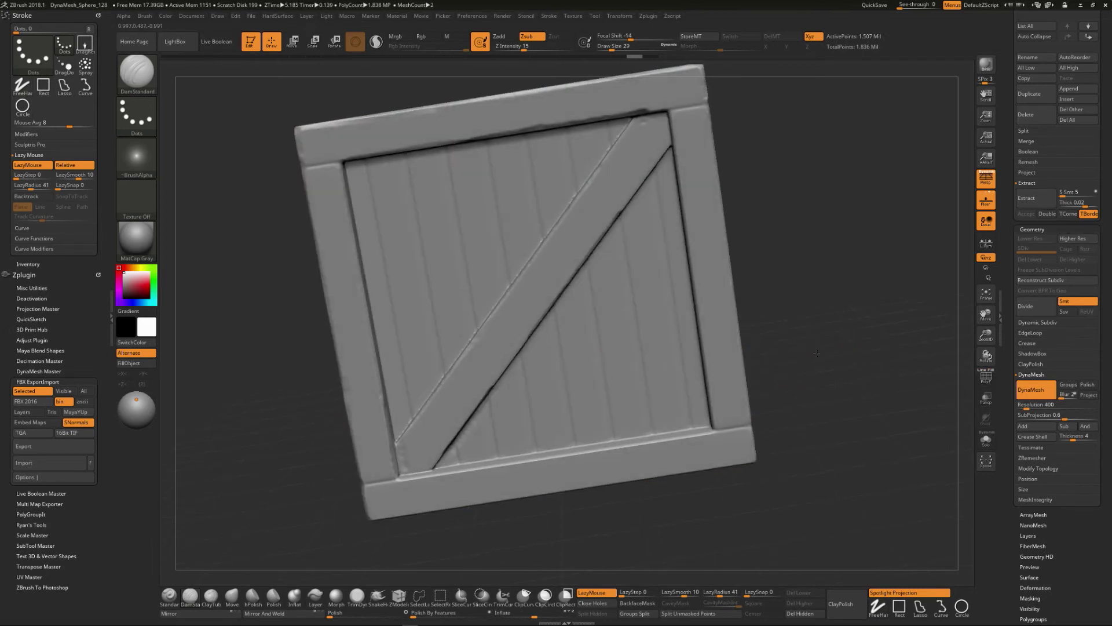
left_click_drag(846, 360, 778, 326)
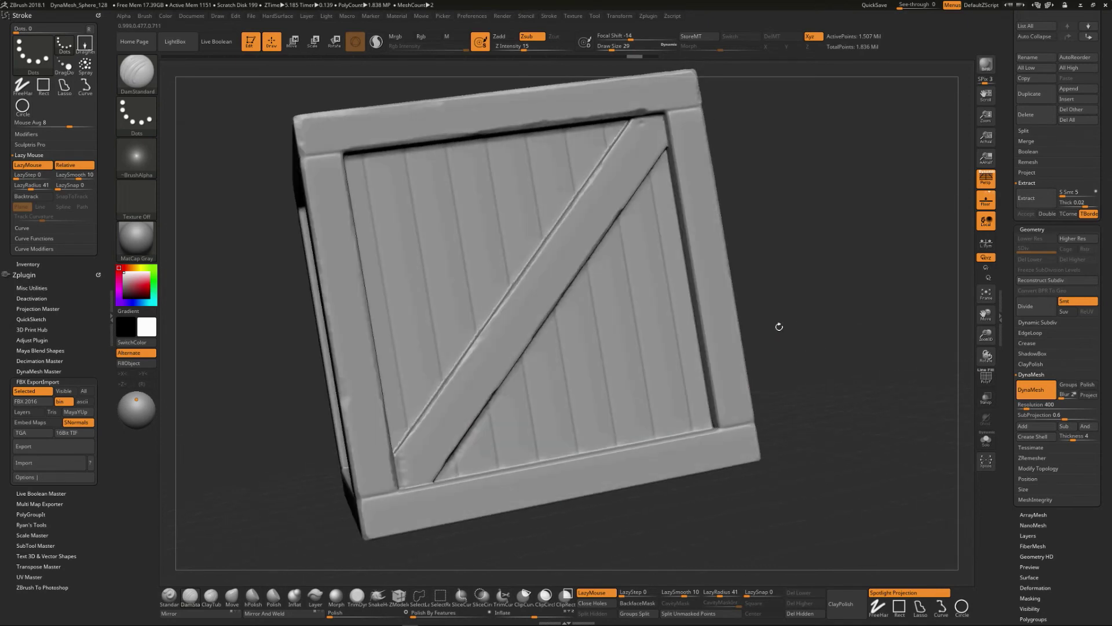
Try a DamStandard wood grain stroke up the front diagonal brace, and undo it
mouse_move(441, 426)
left_mouse_down()
mouse_move(484, 355)
mouse_move(524, 322)
mouse_move(625, 151)
left_mouse_up()
key("ctrl+z")
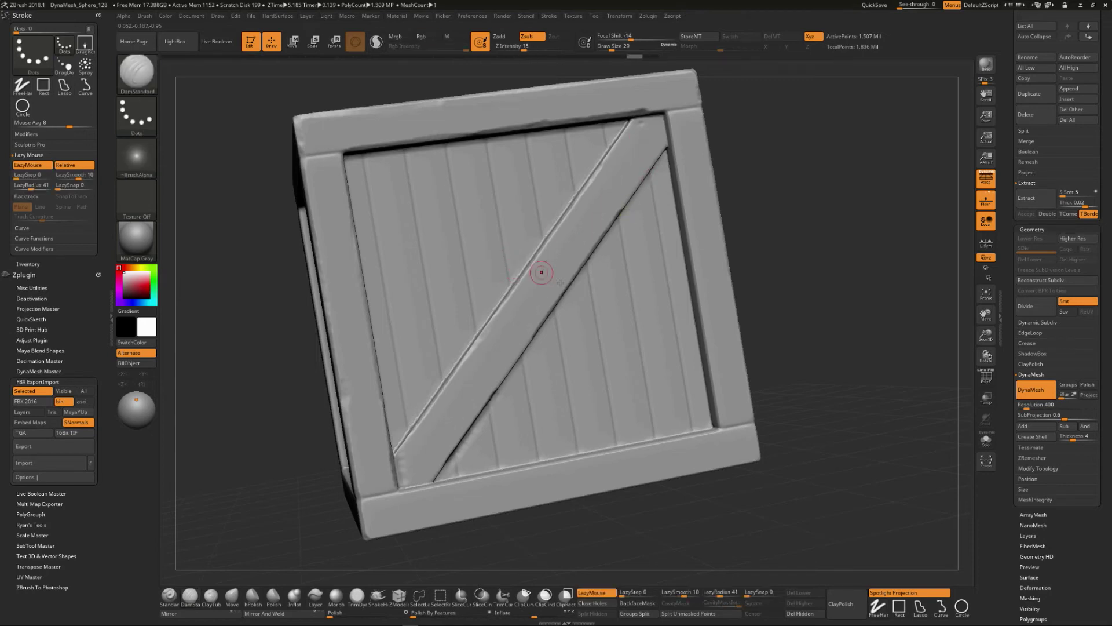
key("ctrl+z")
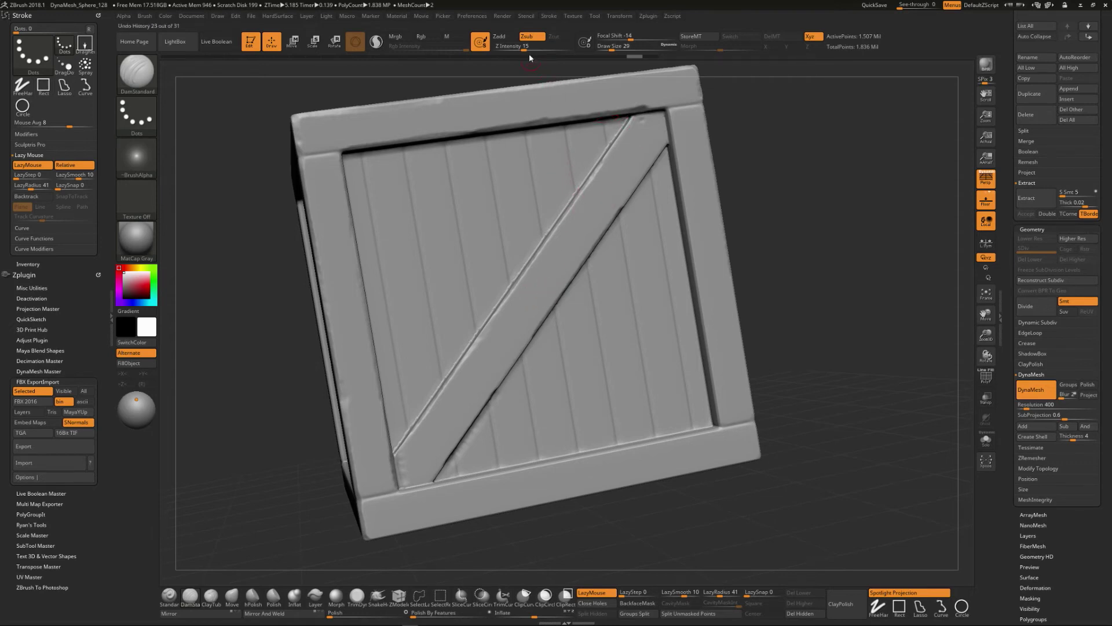
Set the DamStandard Z Intensity to 10 and carve wood grain along the front diagonal brace, including both of its ends
left_click_drag(525, 49, 519, 48)
left_click_drag(625, 158, 595, 220)
left_click_drag(410, 458, 408, 492)
left_click_drag(662, 118, 638, 122)
Carve wood grain lines along the left vertical board and the top board of the crate's front frame
mouse_move(406, 462)
left_mouse_down()
mouse_move(403, 471)
mouse_move(372, 468)
left_mouse_up()
left_click_drag(314, 134, 315, 132)
mouse_move(366, 493)
left_mouse_down()
mouse_move(374, 510)
mouse_move(354, 435)
left_mouse_up()
left_click_drag(346, 361, 345, 355)
left_click_drag(390, 441, 386, 461)
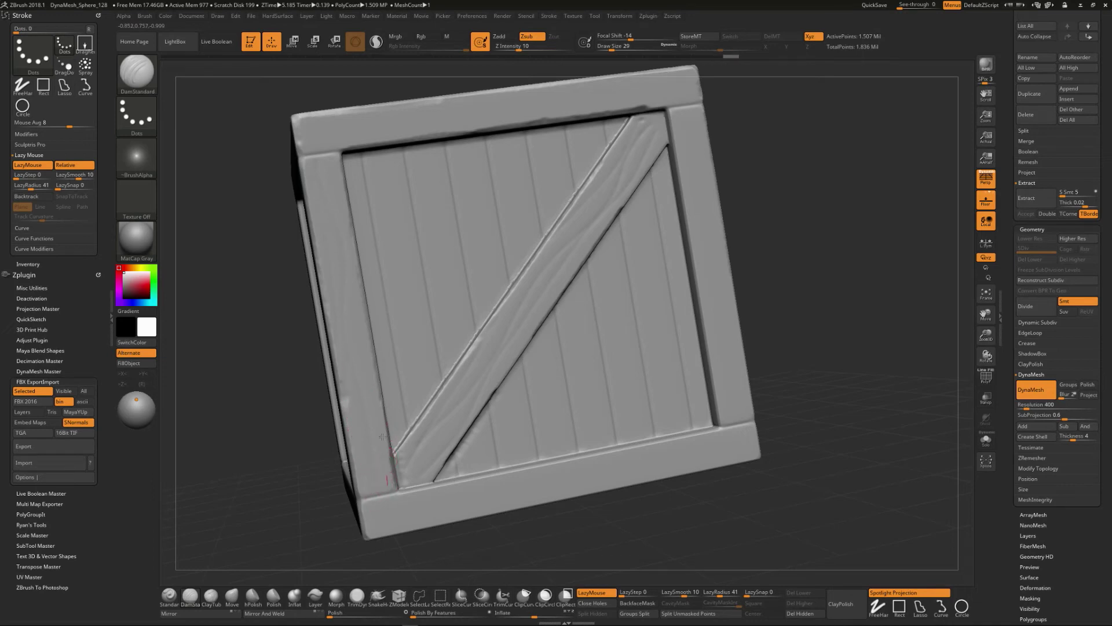
left_click_drag(333, 159, 325, 154)
left_click_drag(899, 5, 925, 3)
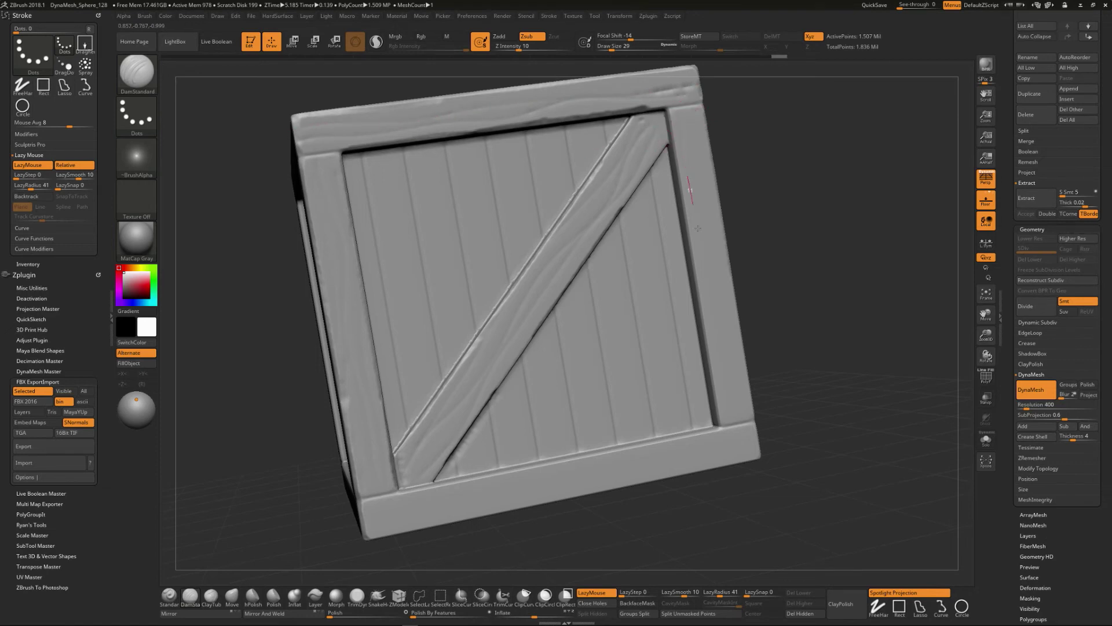
Carve wood grain lines along the bottom board of the crate's front frame, including its ends
left_click_drag(733, 433, 634, 476)
left_click_drag(368, 529, 366, 522)
mouse_move(713, 443)
left_mouse_down()
mouse_move(748, 438)
mouse_move(651, 458)
left_mouse_up()
left_click_drag(377, 520, 383, 533)
left_click_drag(761, 439, 753, 440)
Chip the bottom board's upper edge, the right board's inner edge and the lower-left corner of the front frame with TrimDynamic
key("b")
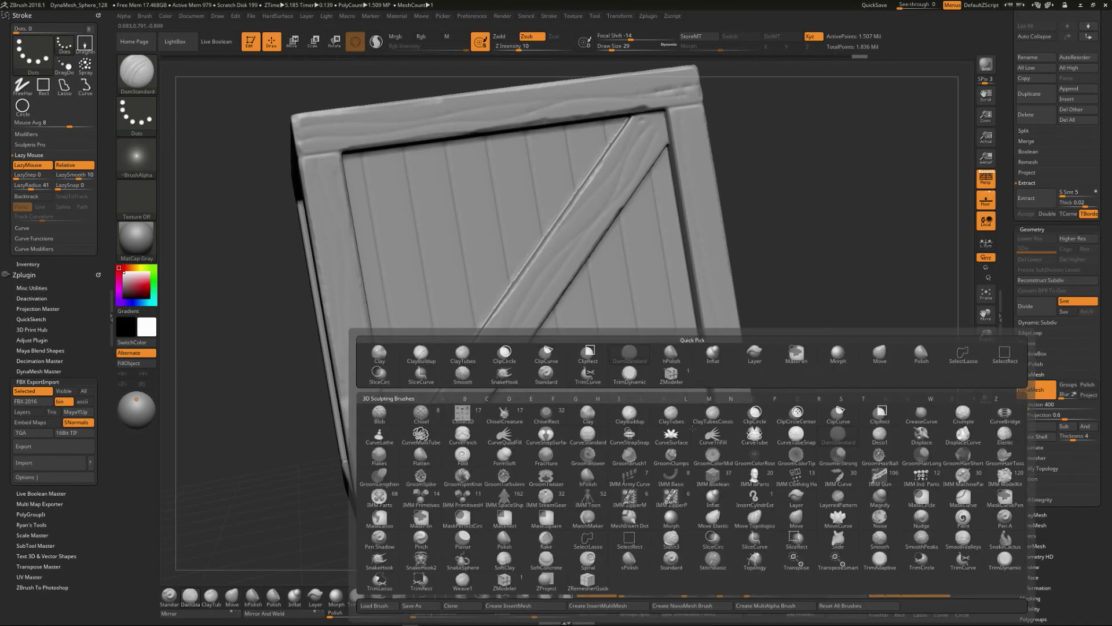
left_click(636, 376)
mouse_move(702, 362)
left_mouse_down()
mouse_move(711, 430)
mouse_move(437, 483)
left_mouse_up()
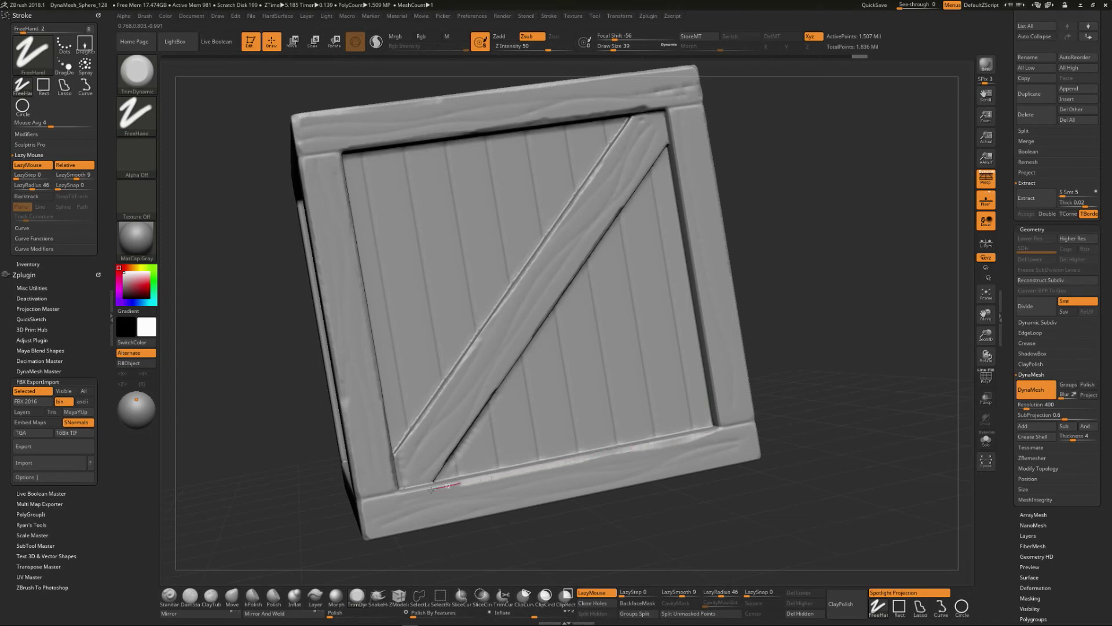
mouse_move(700, 427)
left_mouse_down()
mouse_move(720, 414)
mouse_move(686, 203)
left_mouse_up()
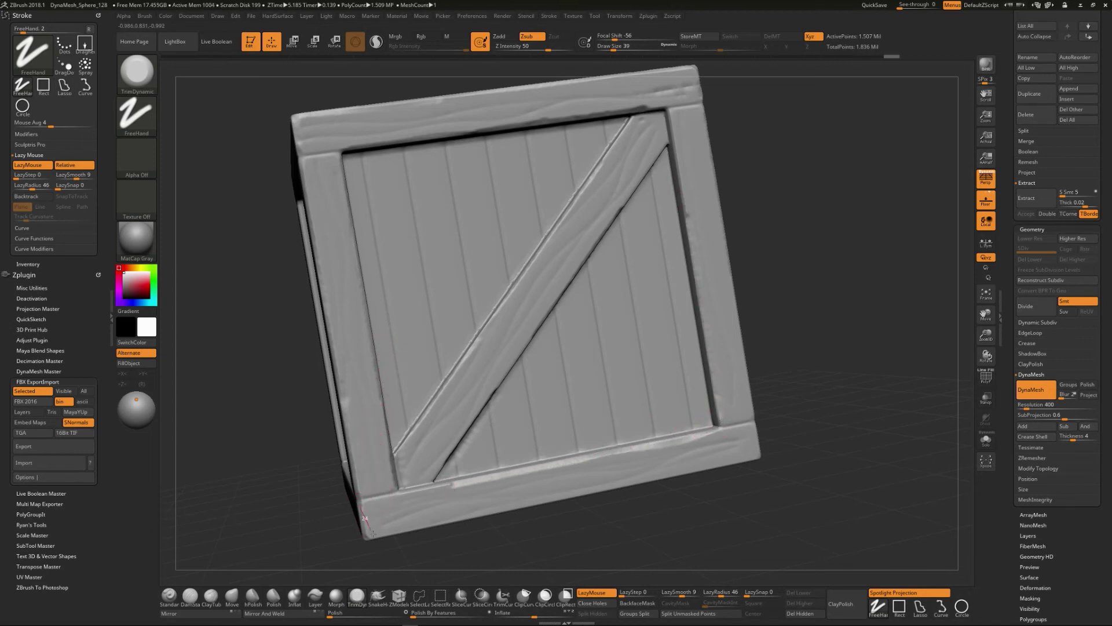
left_click_drag(373, 533, 370, 538)
Trim worn chips into the vertical edge between the front and right faces and into the adjoining upper front corner
left_click_drag(785, 438, 892, 428)
left_click_drag(739, 487, 680, 133)
mouse_move(260, 306)
left_mouse_down()
mouse_move(460, 373)
mouse_move(461, 339)
mouse_move(565, 191)
left_mouse_up()
left_click_drag(856, 204, 778, 234)
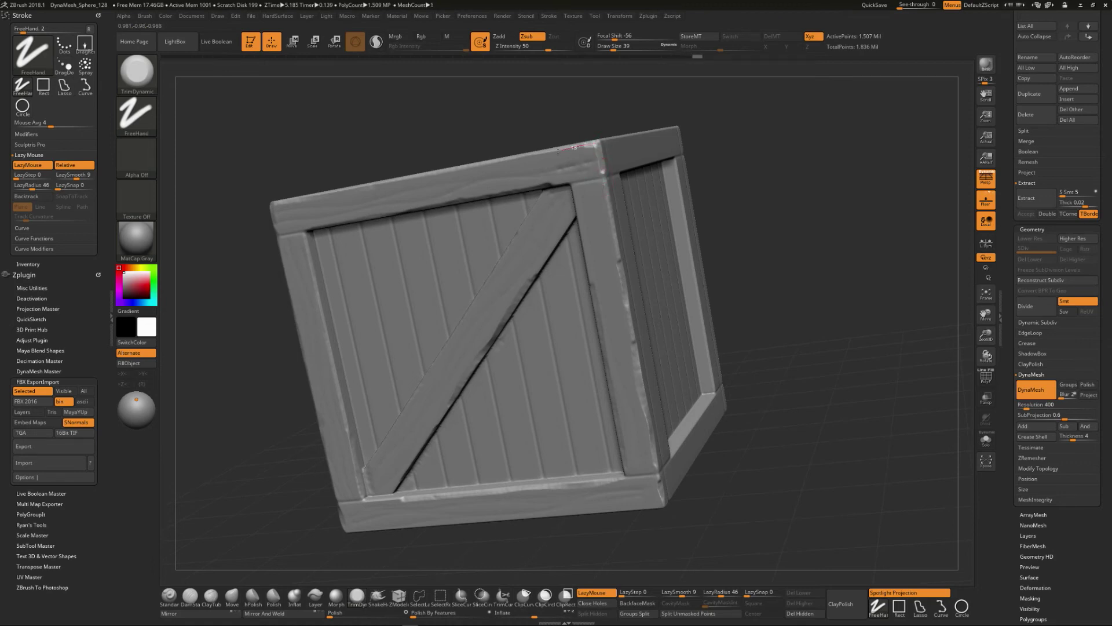
left_click_drag(779, 241, 797, 244)
left_click_drag(757, 390, 761, 399)
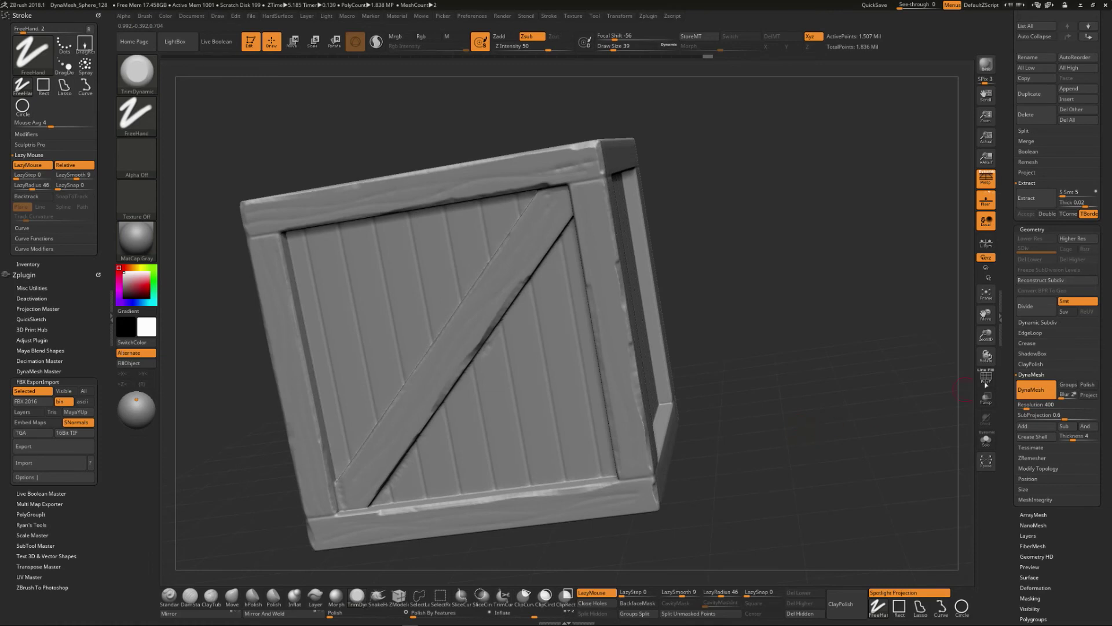
Apply ClayPolish to the whole crate to soften and clean up the sculpted edges and grain
left_click(1033, 375)
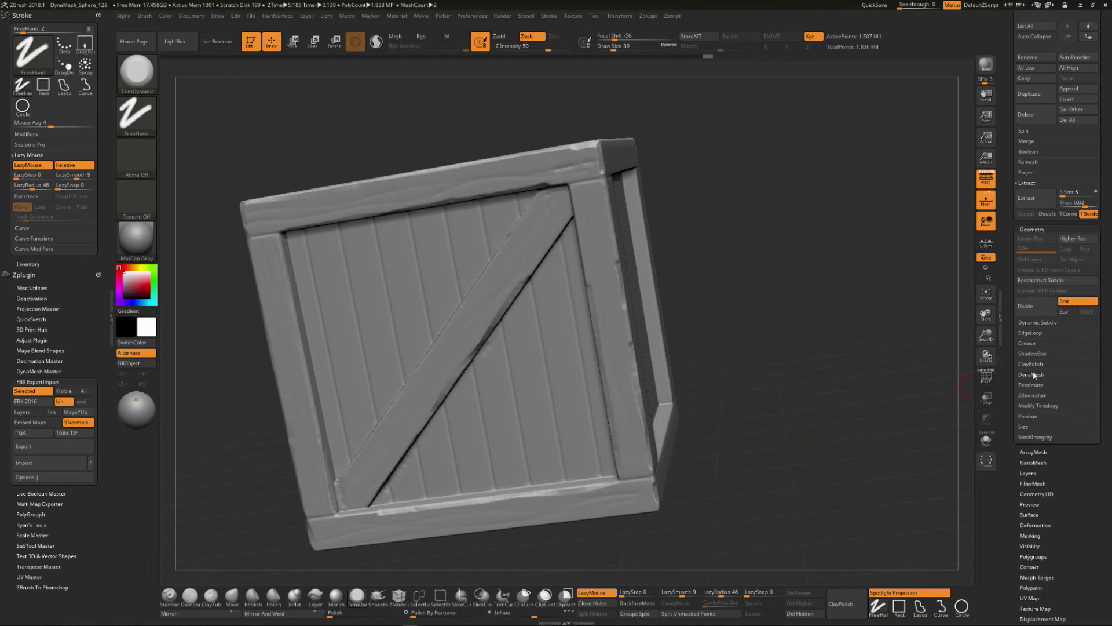
left_click(1031, 365)
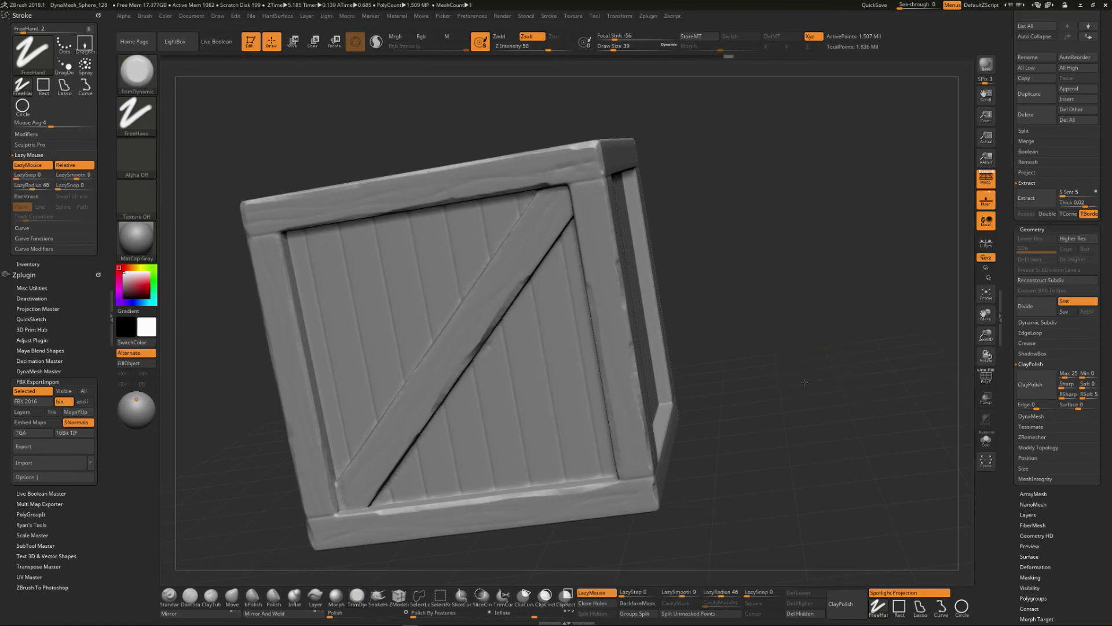
left_click_drag(799, 371, 801, 384)
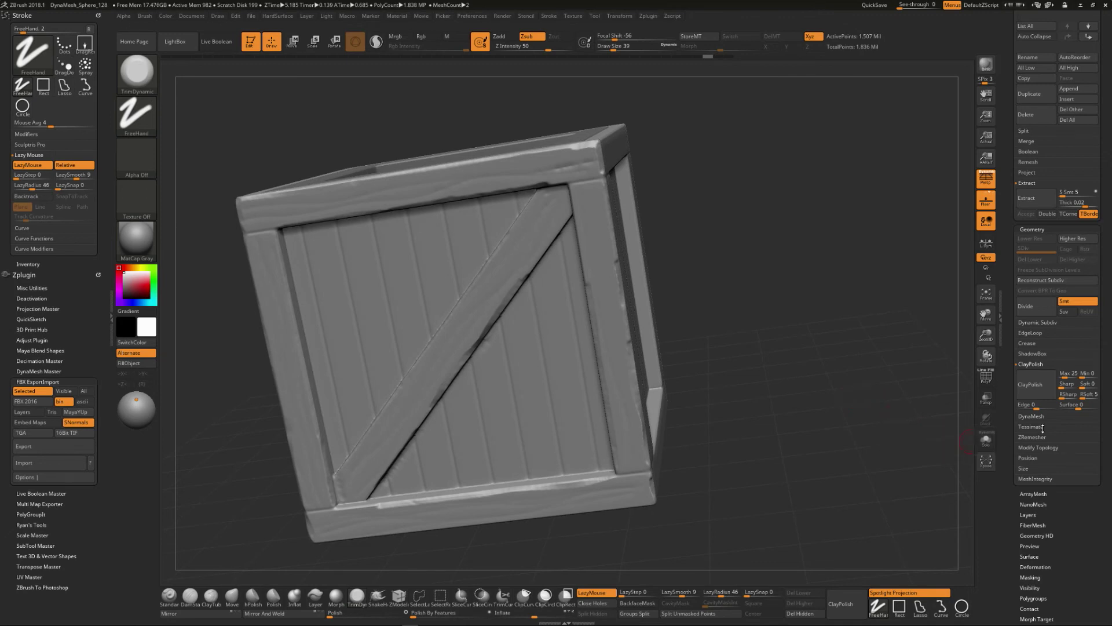
left_click_drag(1068, 384, 1065, 387)
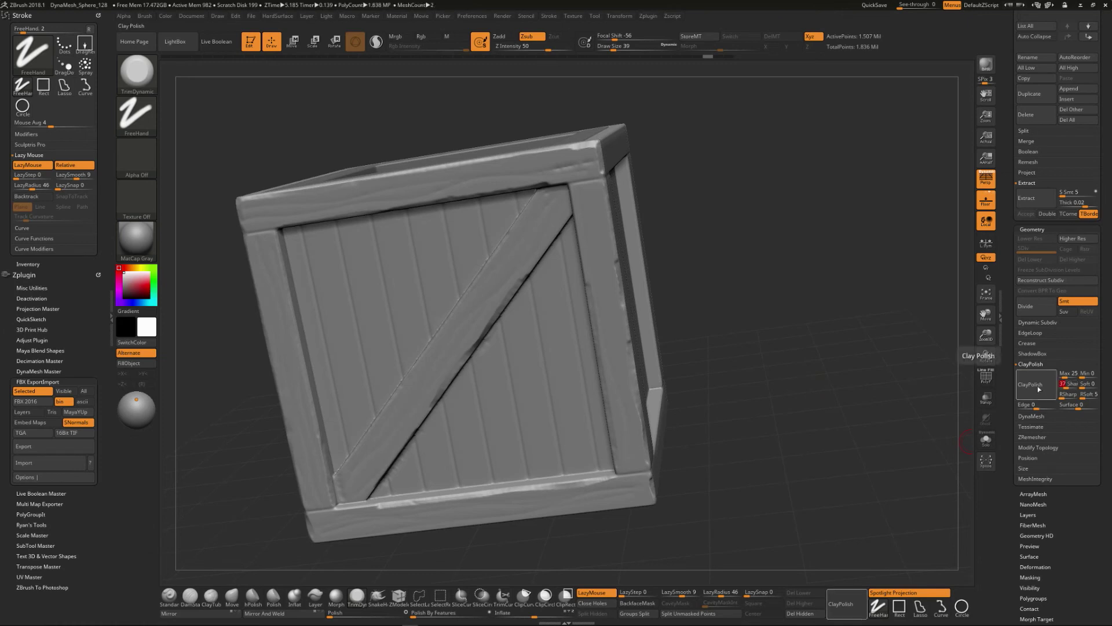
left_click(1035, 391)
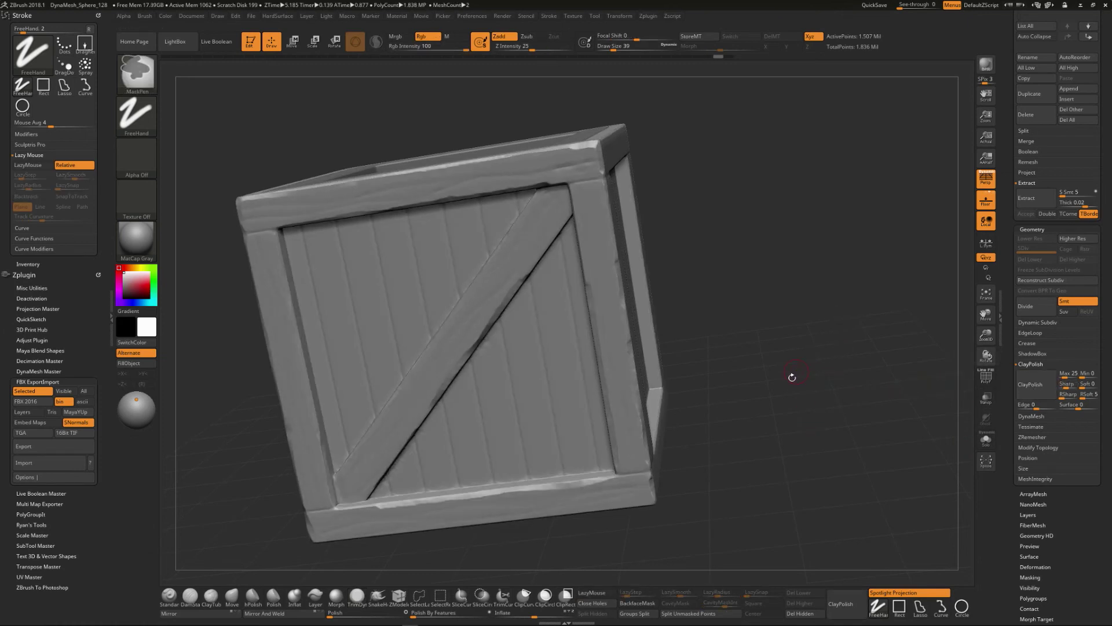
mouse_move(789, 380)
left_mouse_down()
mouse_move(798, 388)
mouse_move(786, 402)
mouse_move(796, 396)
mouse_move(748, 412)
mouse_move(809, 400)
mouse_move(881, 413)
mouse_move(878, 434)
mouse_move(834, 399)
mouse_move(845, 392)
mouse_move(850, 415)
mouse_move(854, 388)
mouse_move(733, 405)
left_mouse_up()
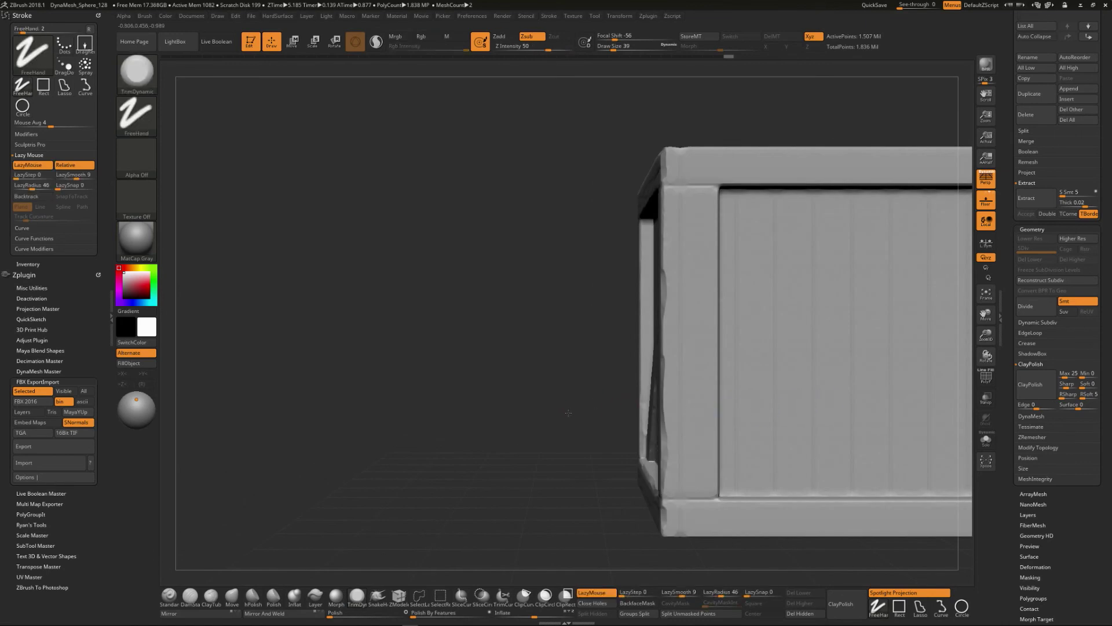
Compare the crate with perspective on and off, leaving perspective off
left_click_drag(568, 413, 559, 495)
left_click_drag(568, 489, 487, 464)
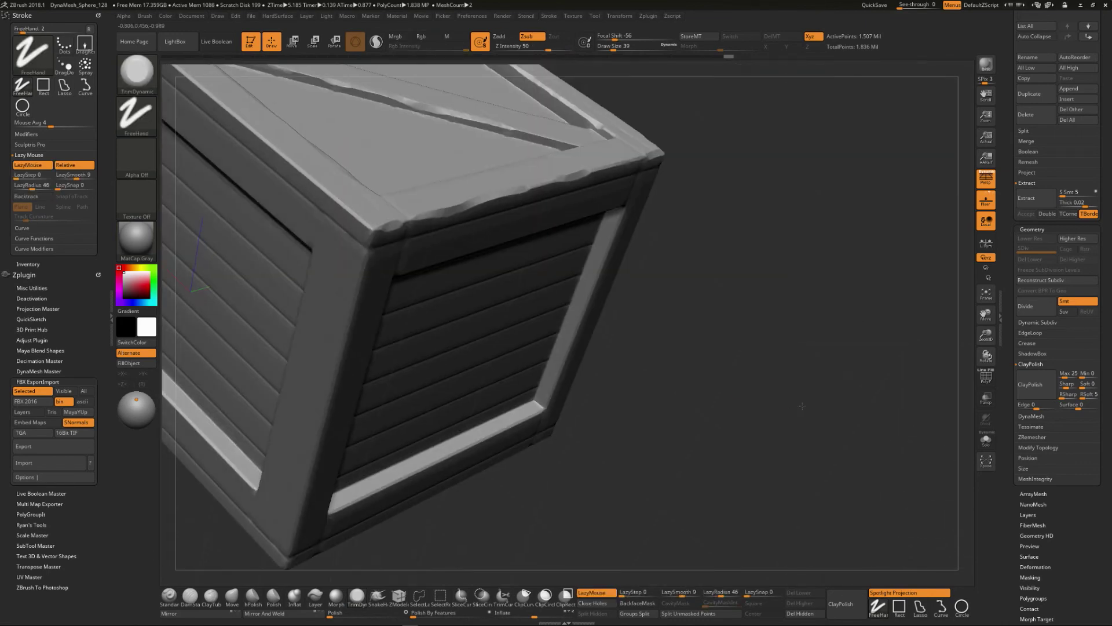
left_click_drag(802, 406, 786, 468)
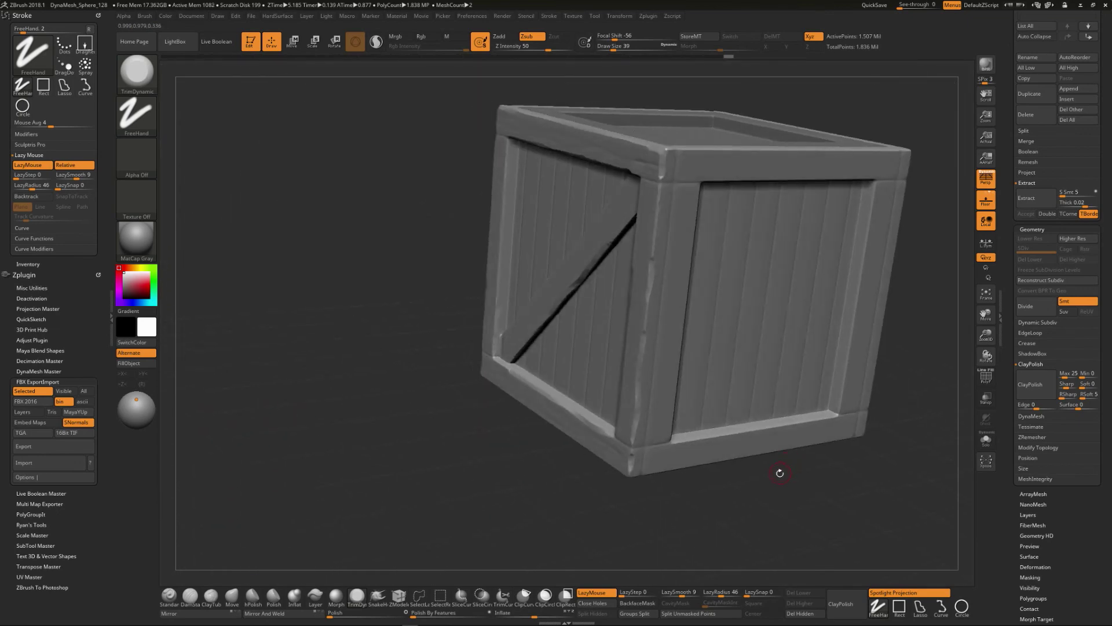
key("p")
key("p")
key("p")
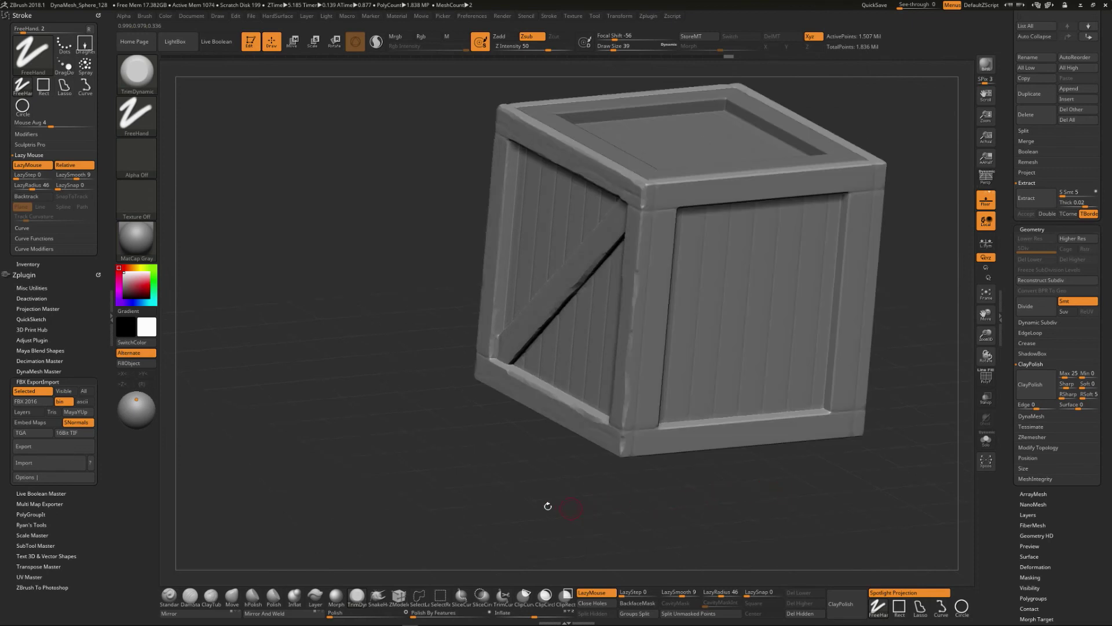
key("p")
key("p")
Examine the crate's front and side faces in orthographic view, and turn perspective back on
left_click_drag(432, 462, 446, 461)
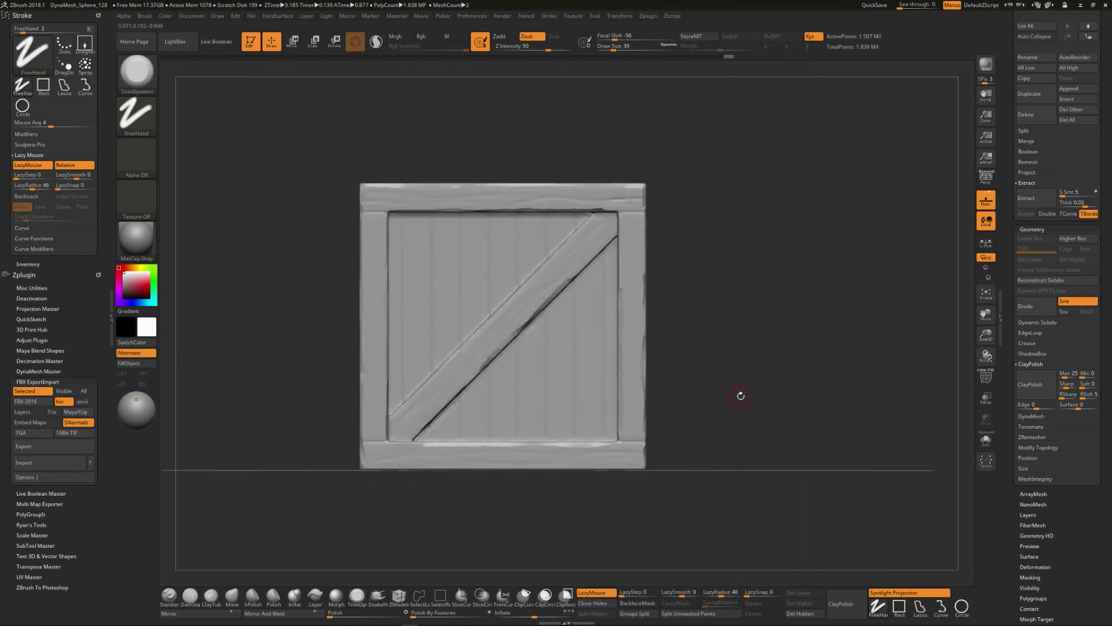
left_click_drag(752, 404, 793, 408, "shift")
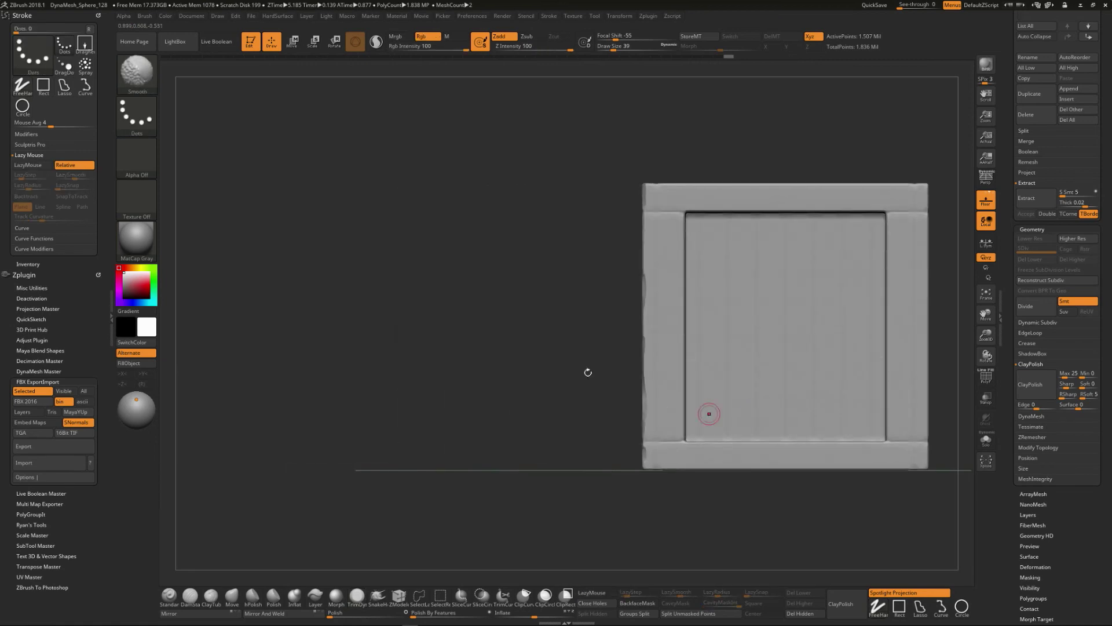
mouse_move(589, 373)
left_mouse_down()
mouse_move(596, 394)
mouse_move(579, 400)
mouse_move(583, 413)
mouse_move(545, 396)
left_mouse_up()
left_click_drag(386, 362, 519, 399)
left_click_drag(792, 391, 819, 433)
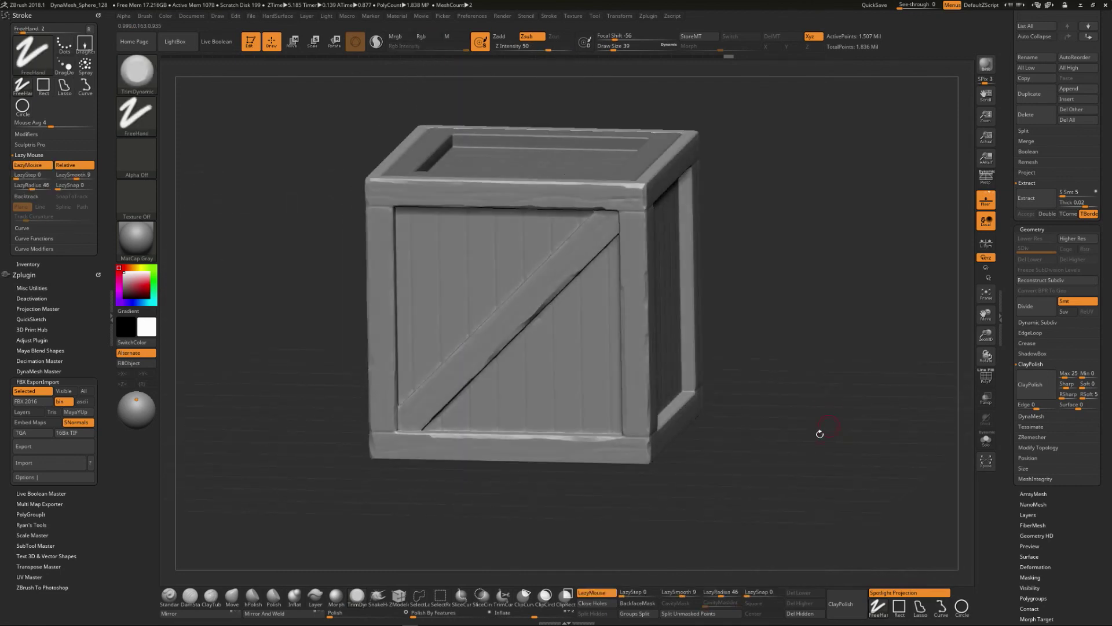
left_click(988, 183)
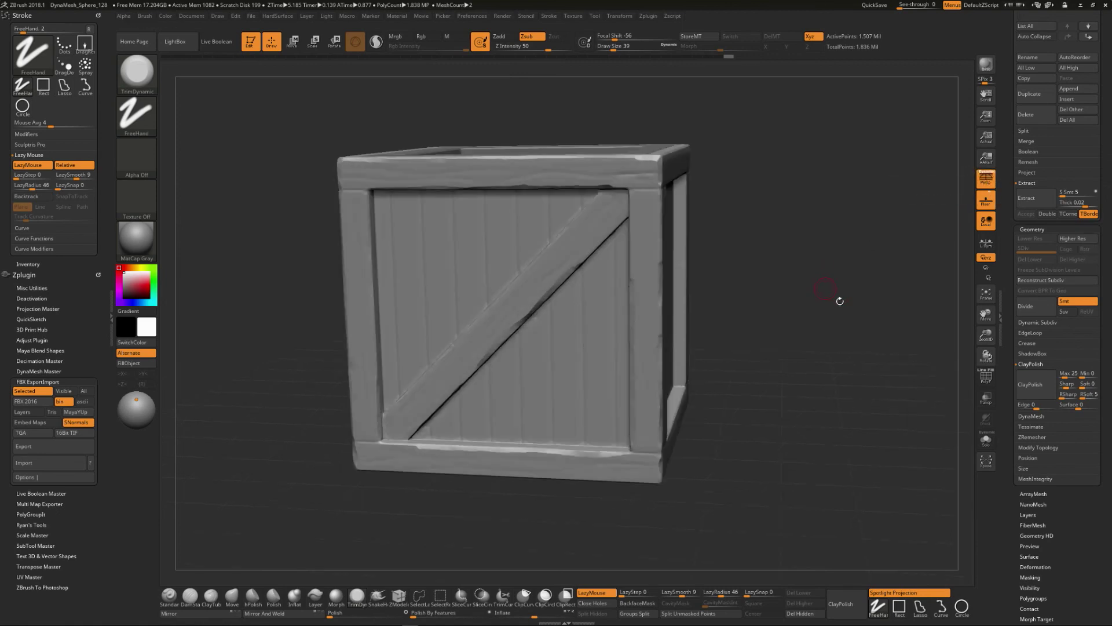
mouse_move(853, 316)
left_mouse_down()
mouse_move(845, 304)
mouse_move(862, 335)
mouse_move(868, 325)
left_mouse_up()
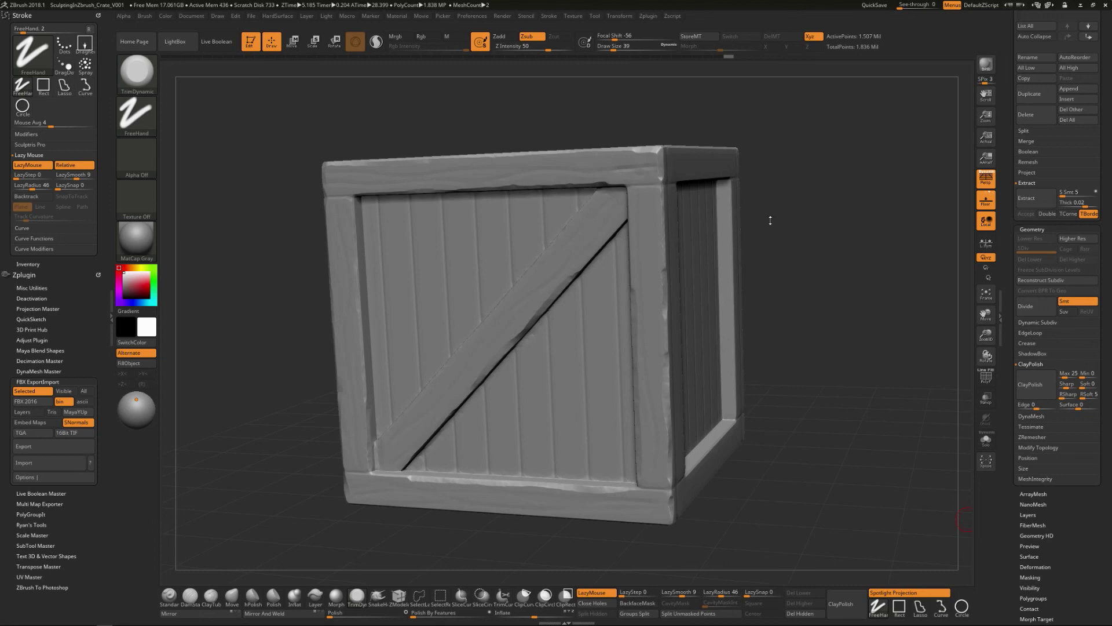
Save the project as SculptingInZbrush_Crate_V001.ZPR, replacing the existing file
left_click(251, 16)
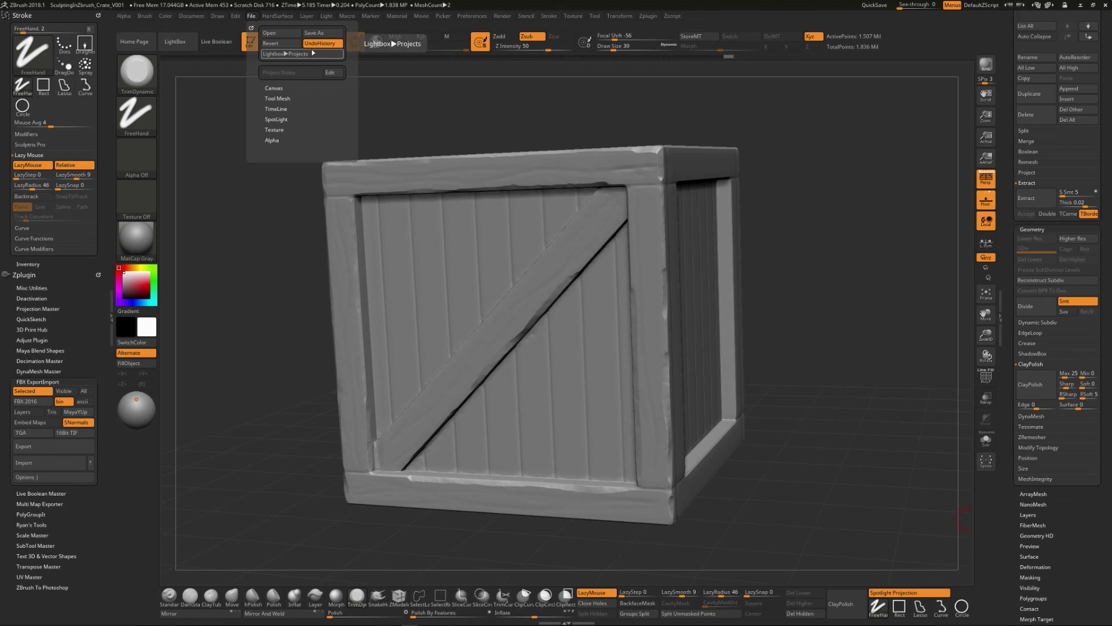
left_click(320, 33)
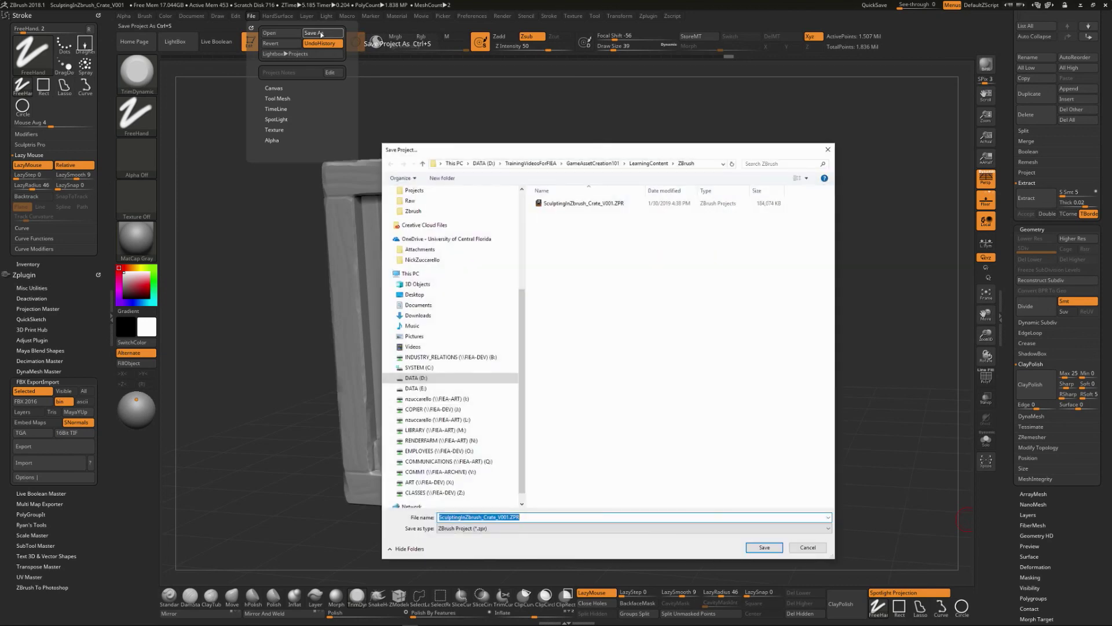
left_click(590, 206)
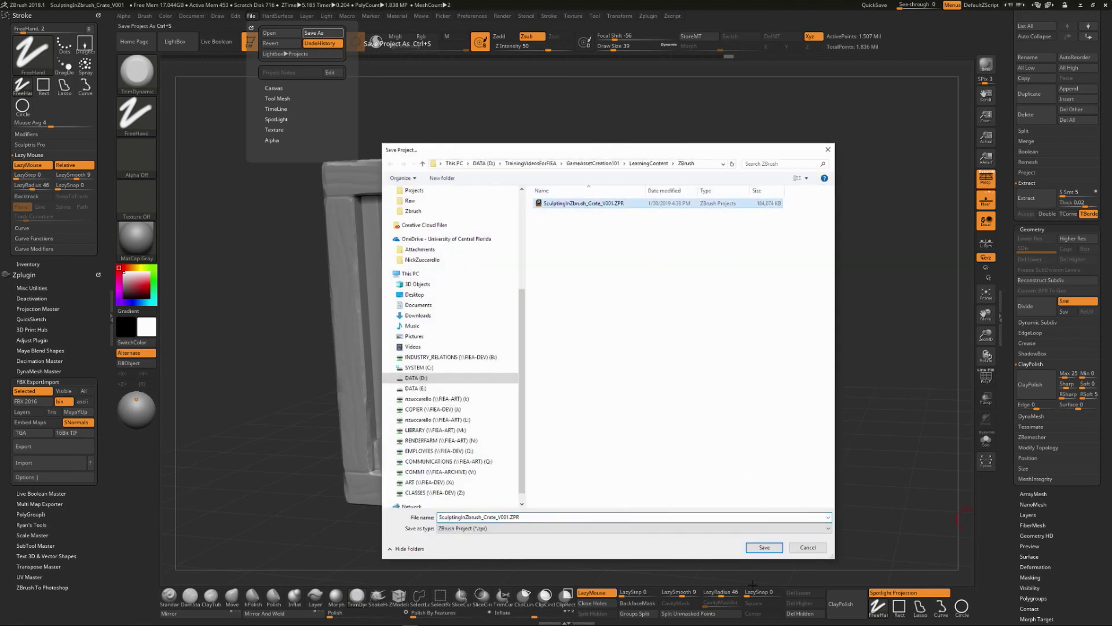
left_click(765, 548)
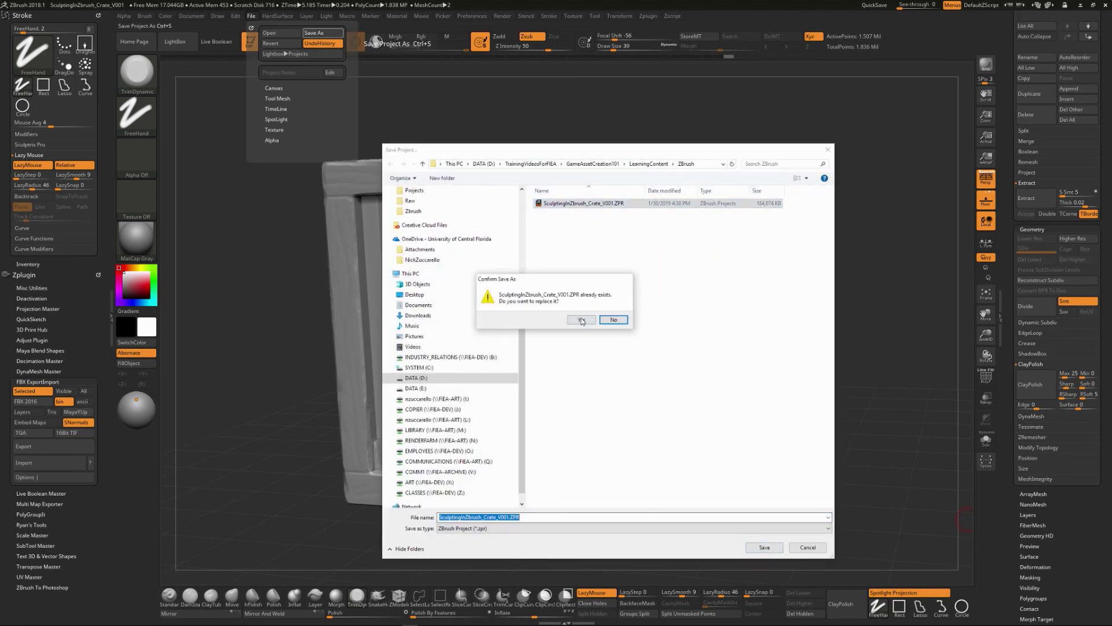
left_click(582, 320)
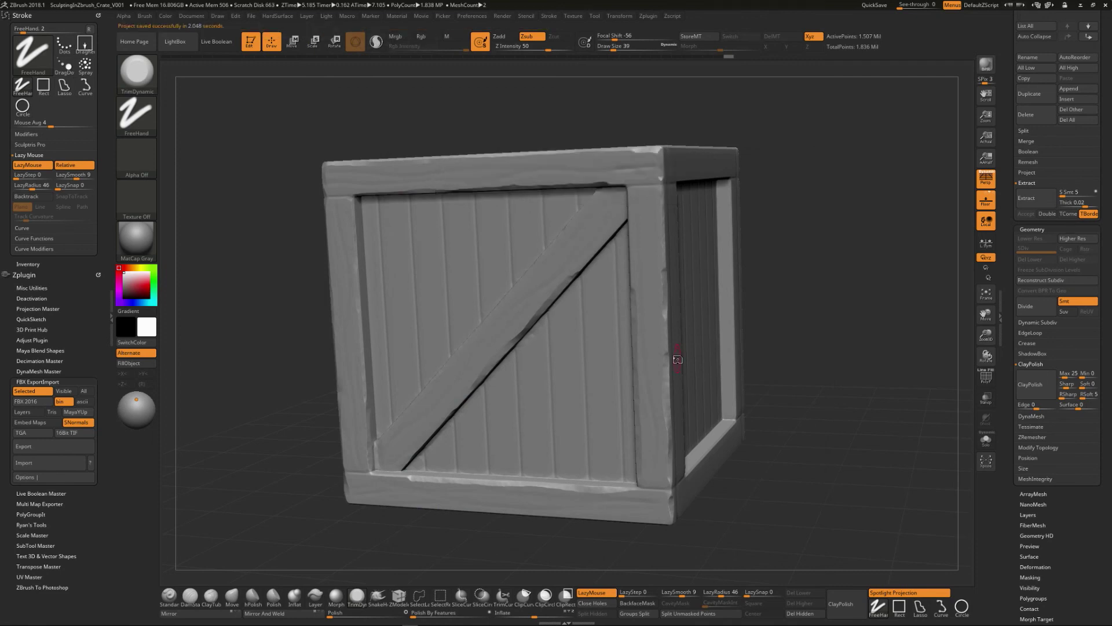
Load the DynaMesh_Sphere_128 project from LightBox without saving changes to the current project
key("comma")
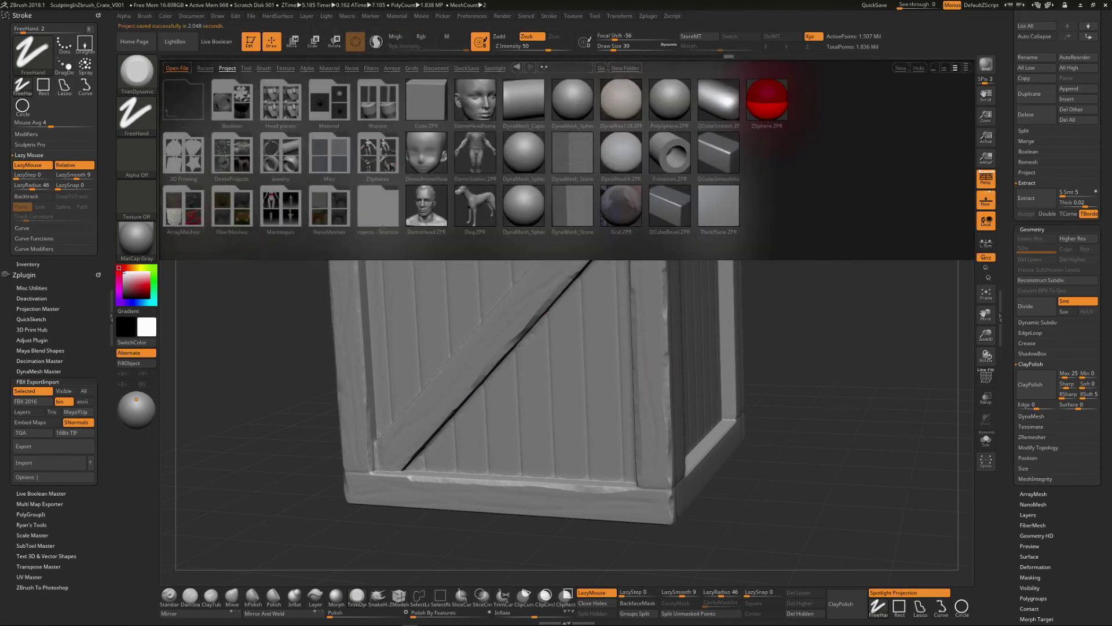
double_click(518, 152)
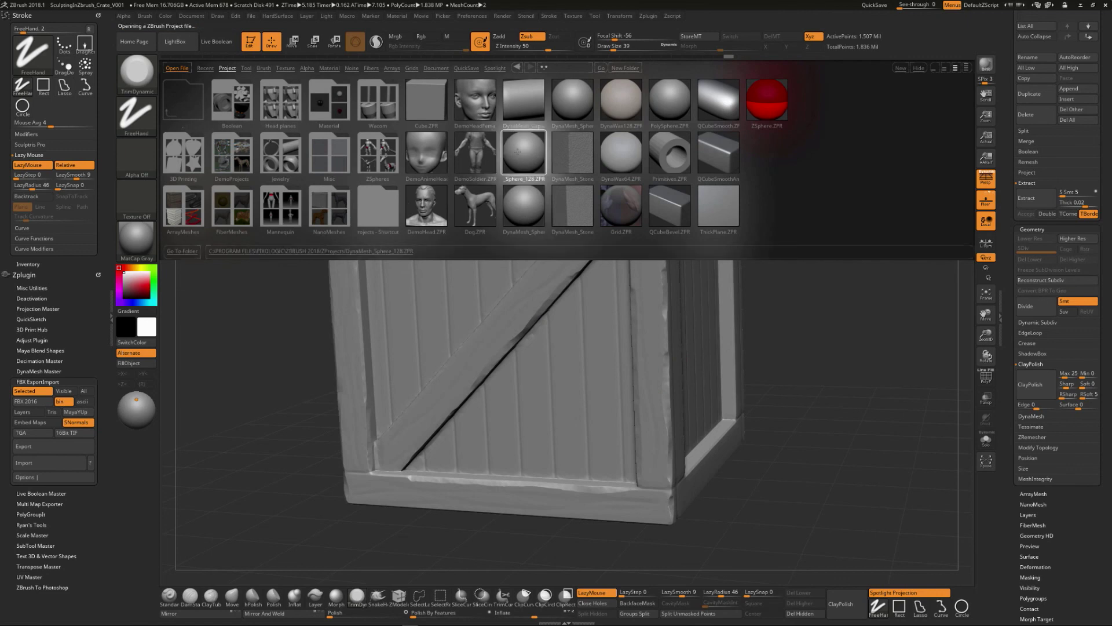
left_click(593, 346)
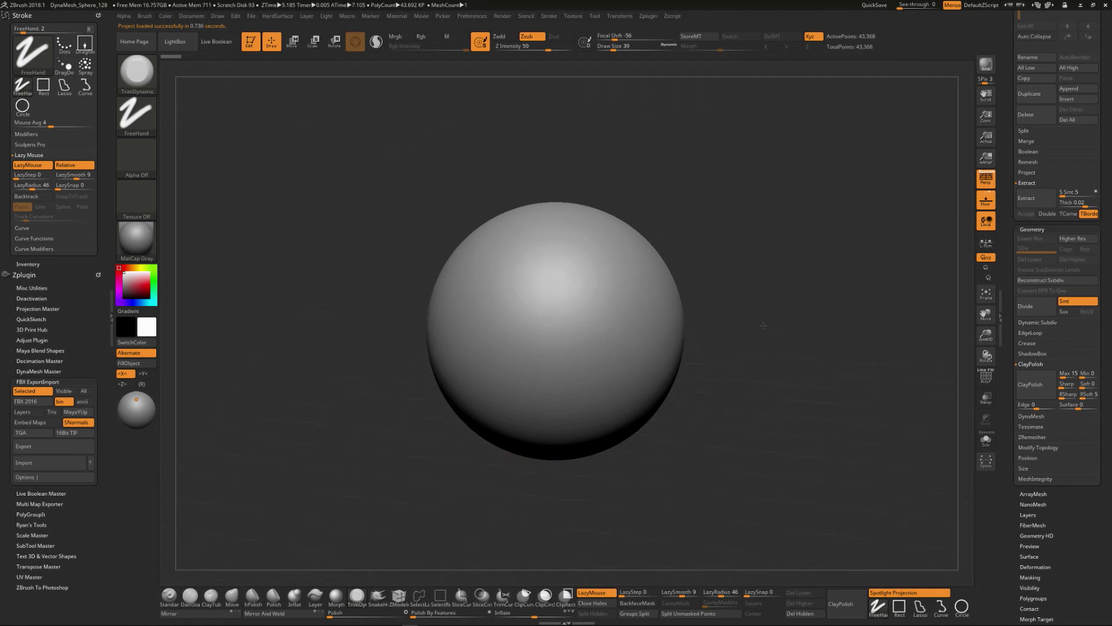
Open the saved SculptingInZbrush_Crate_V001.ZPR project, discarding changes to the sphere project
left_click(251, 17)
left_click(270, 33)
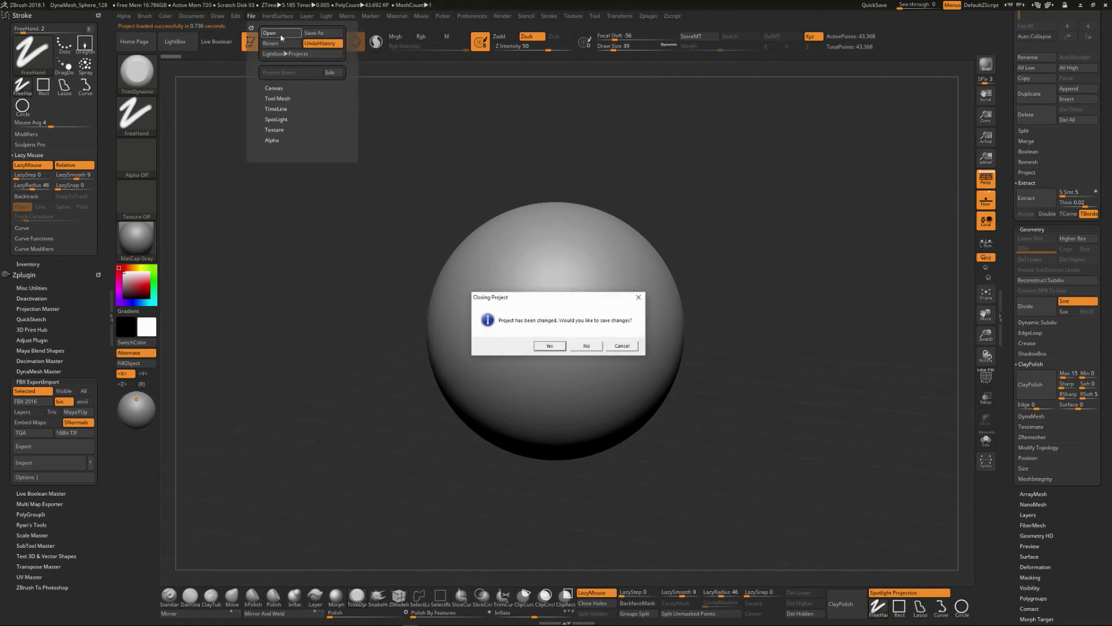
left_click(584, 346)
left_click(589, 204)
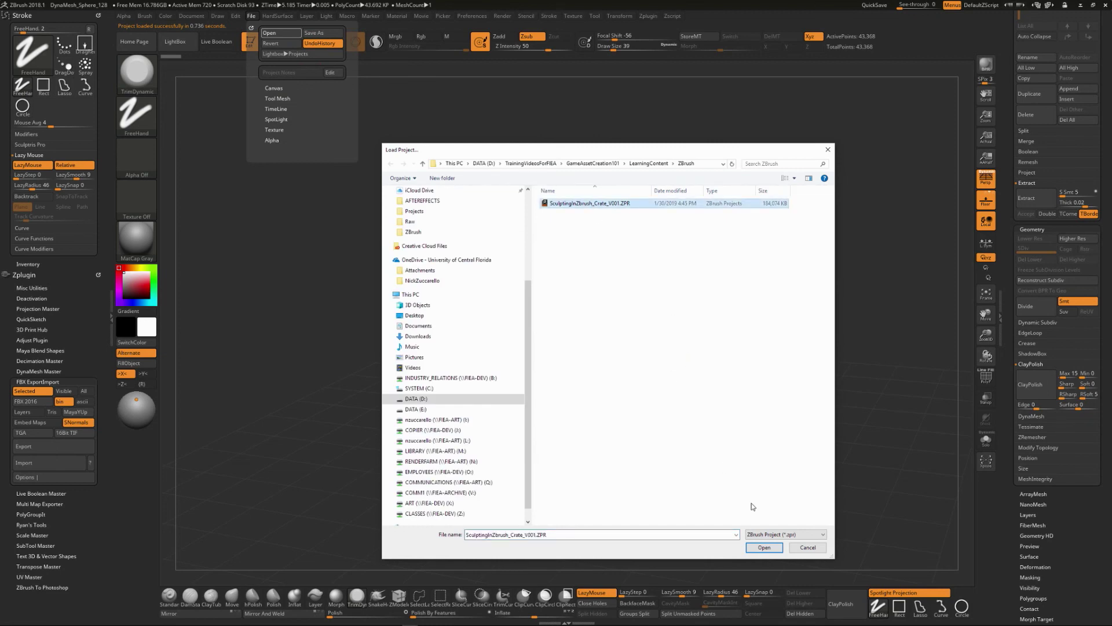
left_click(764, 547)
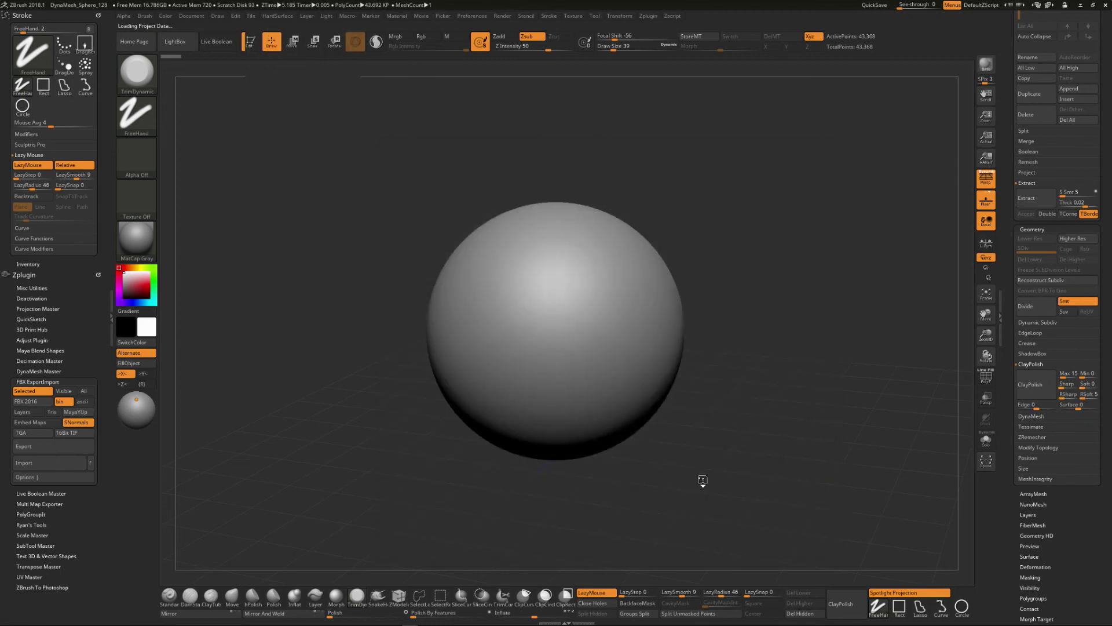